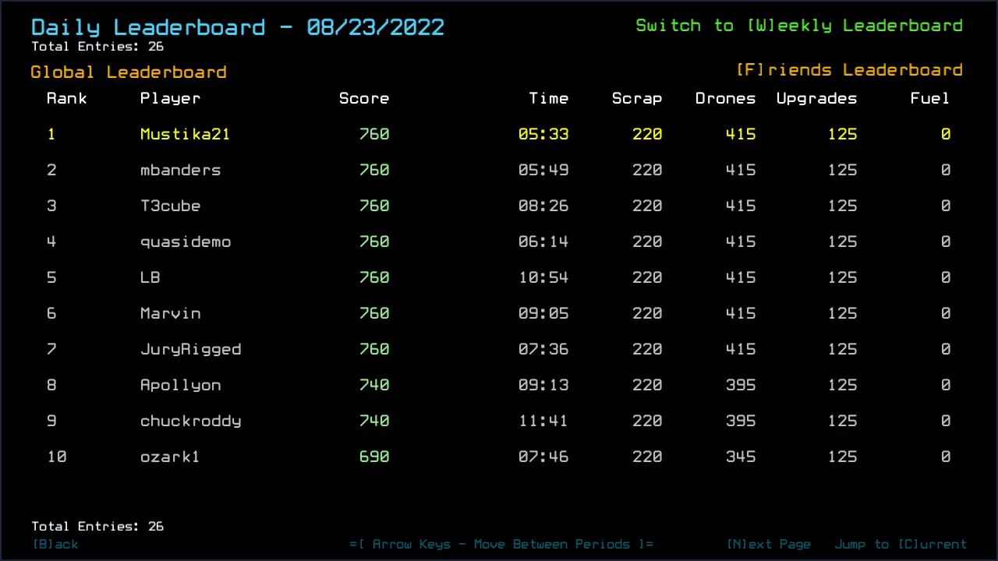
Page through the daily leaderboard twice, then switch to the Friends leaderboard.
key("n")
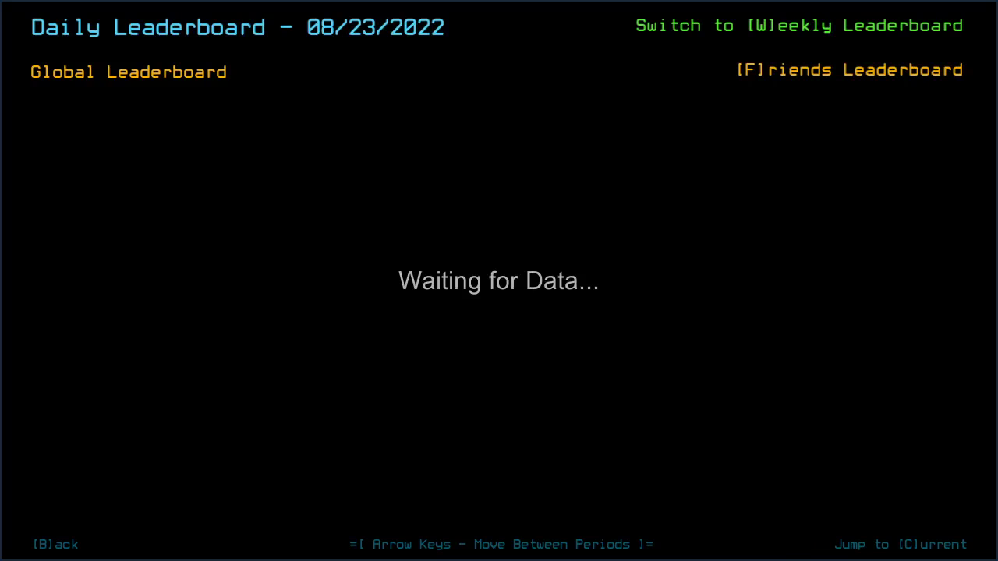
key("n")
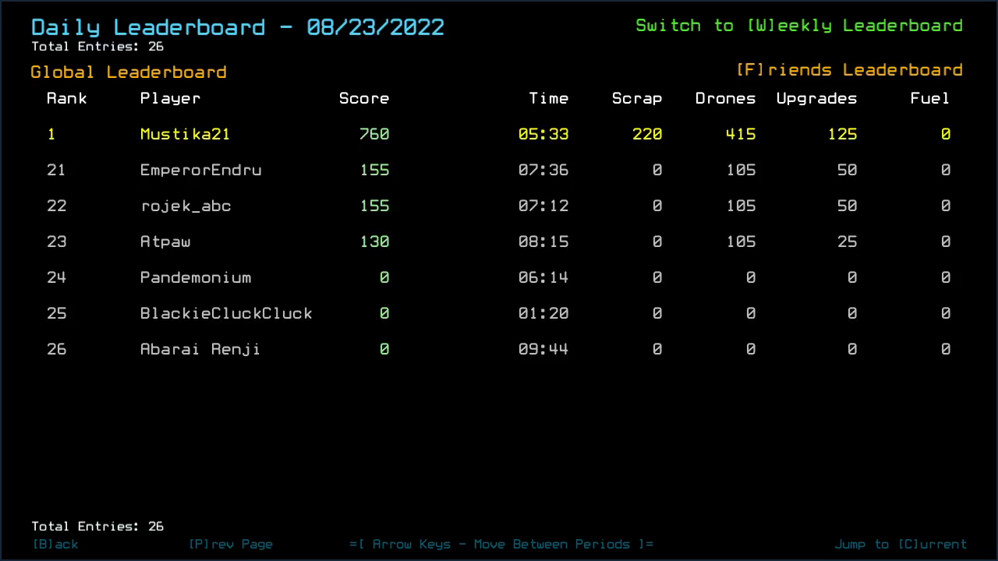
key("f")
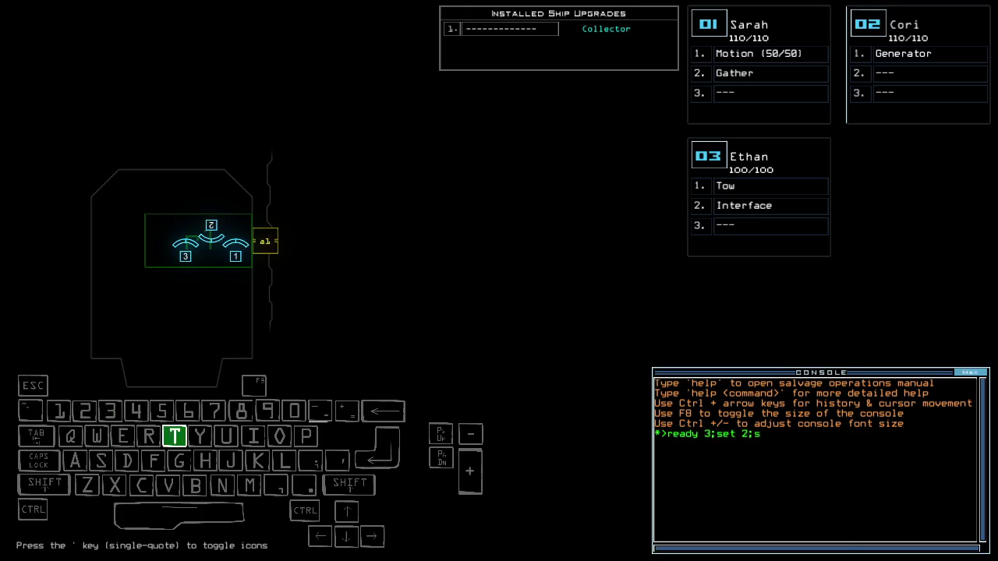
type("atus")
Run 'ready 3;set 2;status': Gather and Motion to Ethan, Tow to Cori, ship status shown.
key("Return")
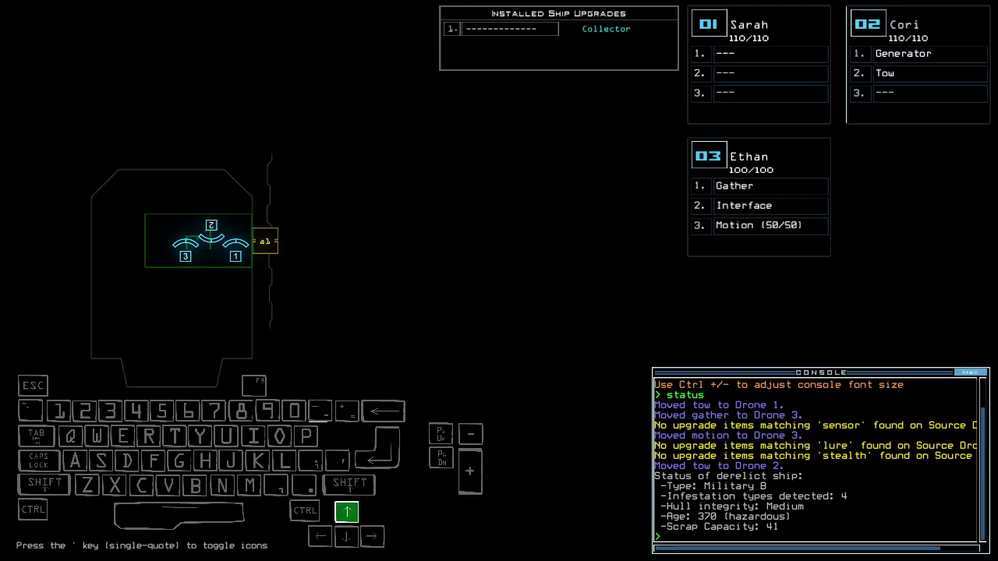
key("Up")
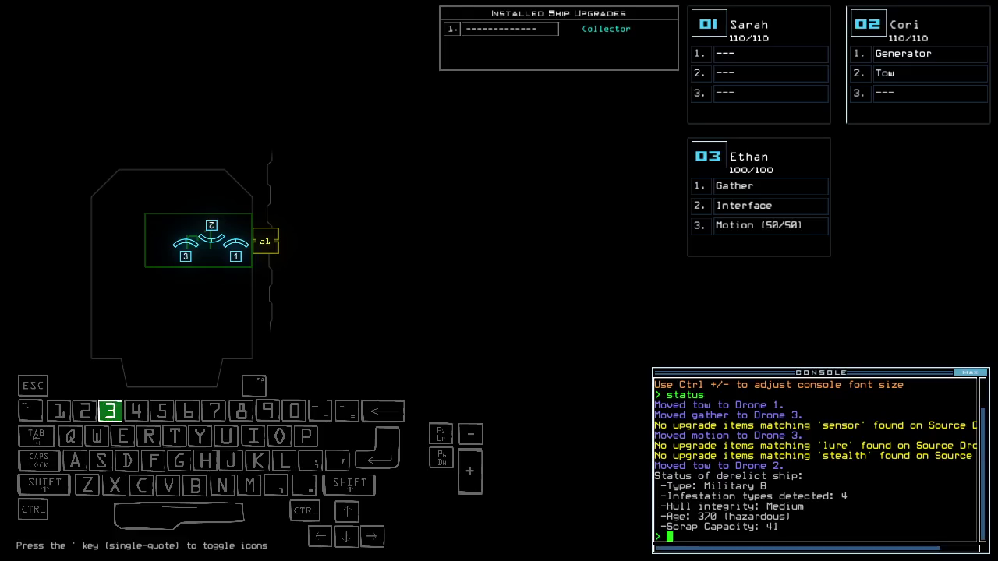
Cycle through the drone 1, 2 and 3 cameras and the ship map before launch.
key("Up")
key("Left")
key("1")
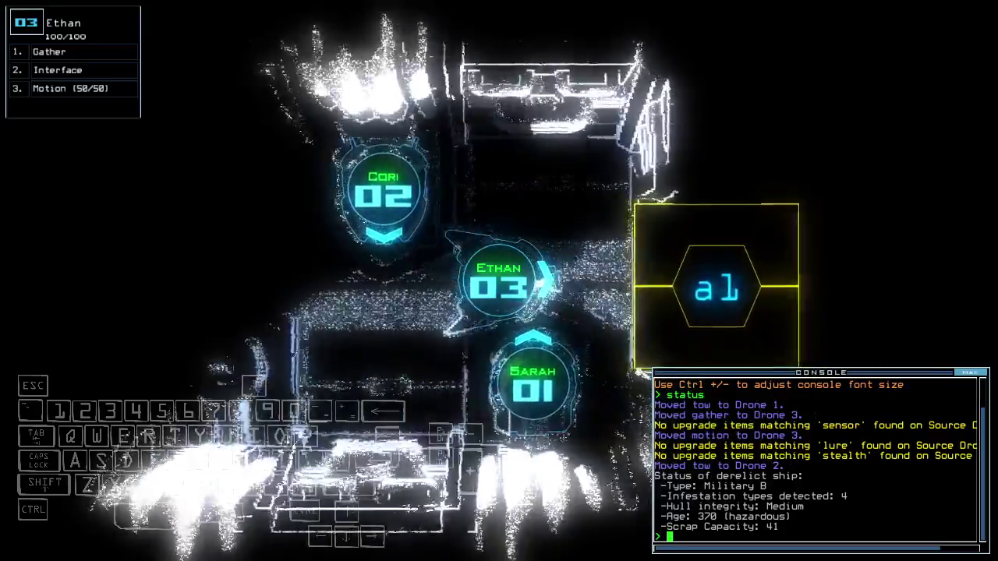
key("Down")
key("2")
key("Left")
key("Down")
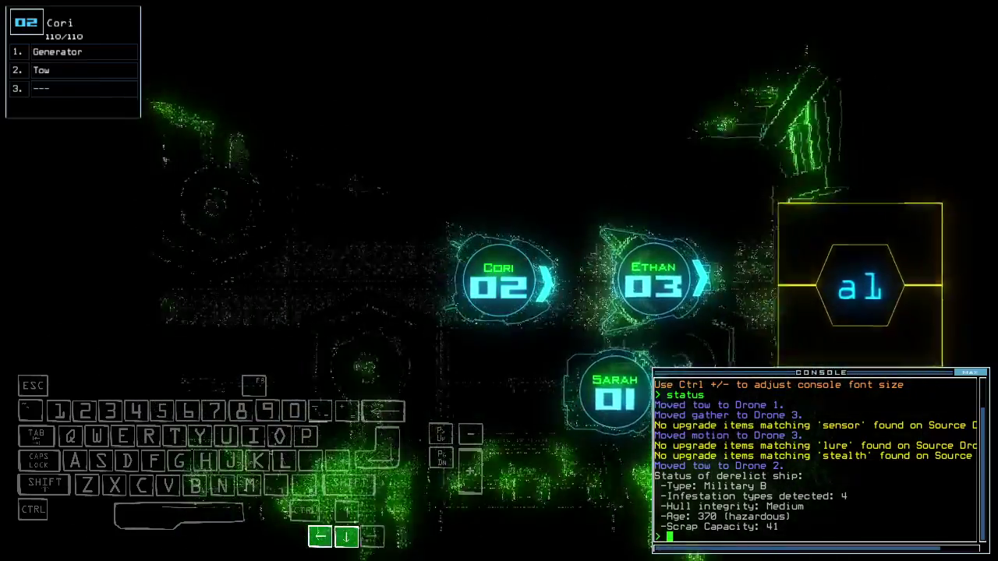
key("3")
key("space")
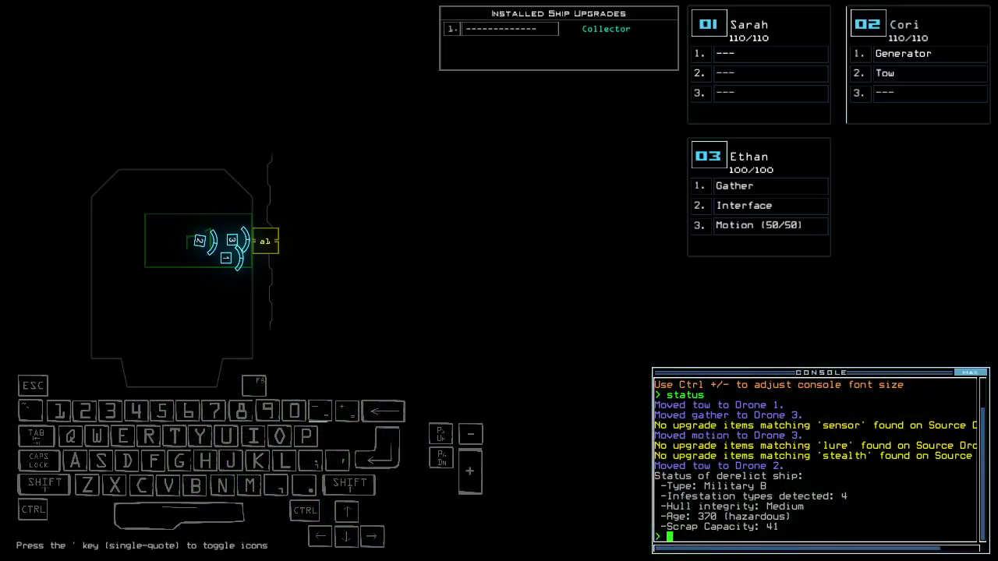
key("space")
type("go")
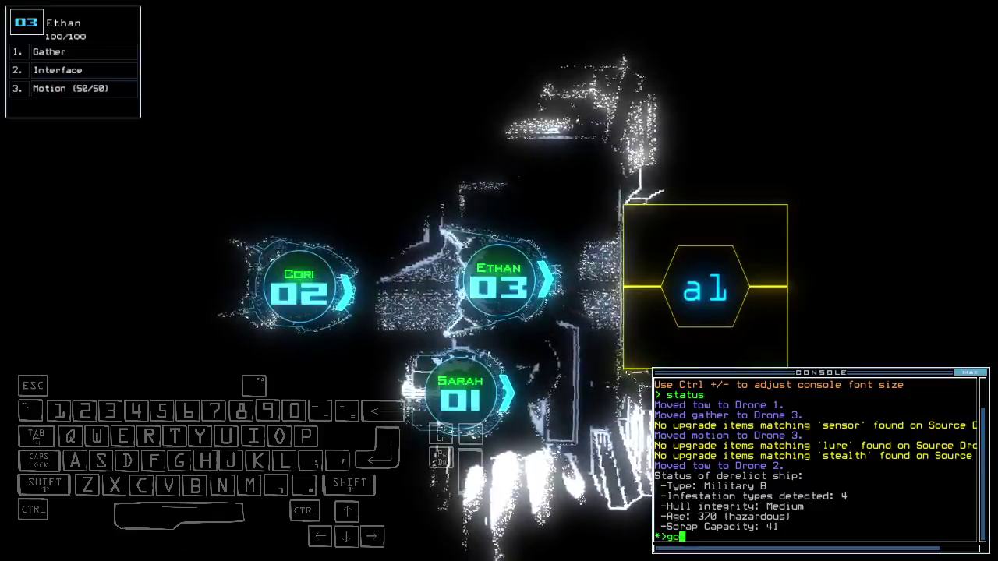
Launch the mission, drive drone 3 to gather nearby scrap, and steer along the corridor.
key("Return")
key("Up")
key("Right")
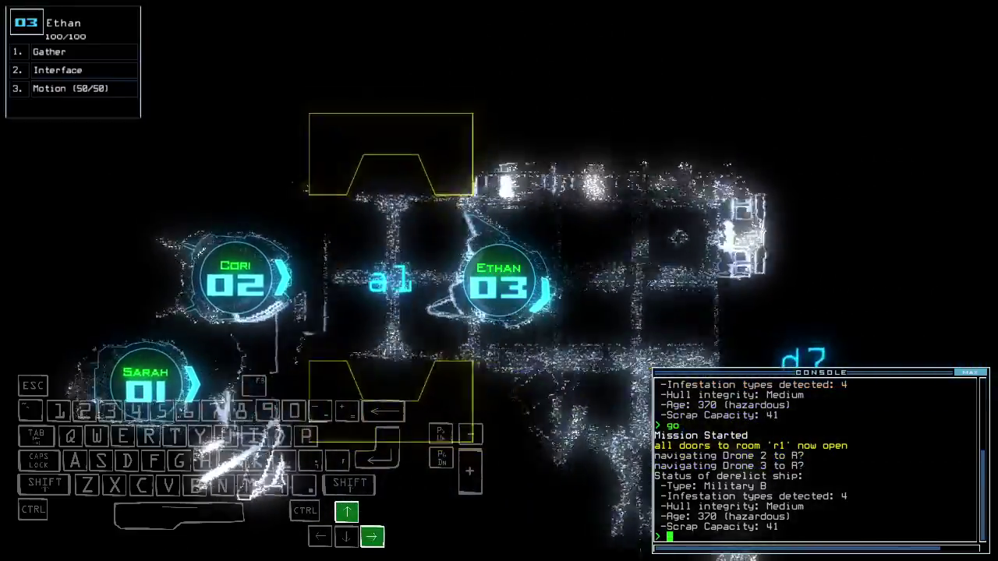
type("g")
key("Return")
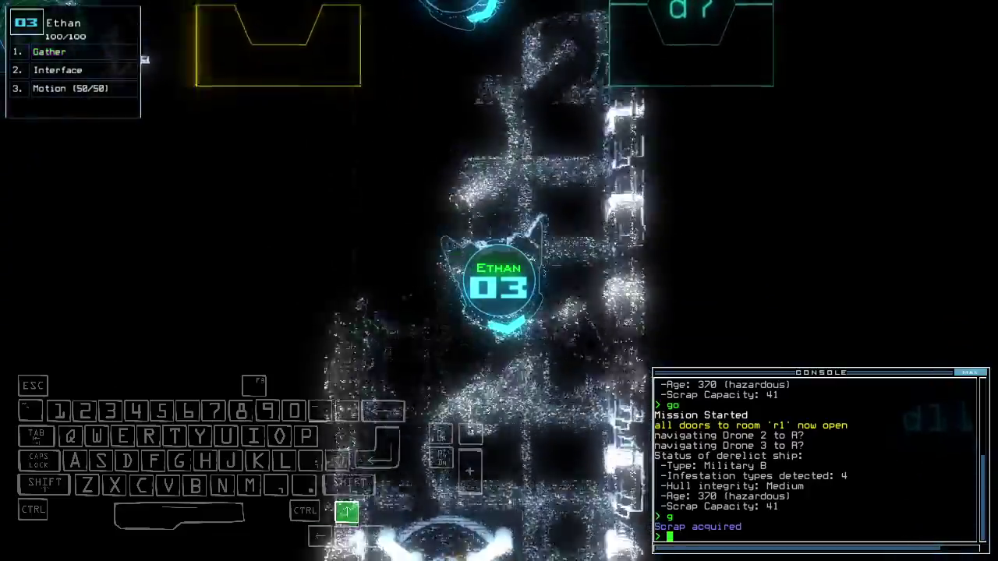
key("Left")
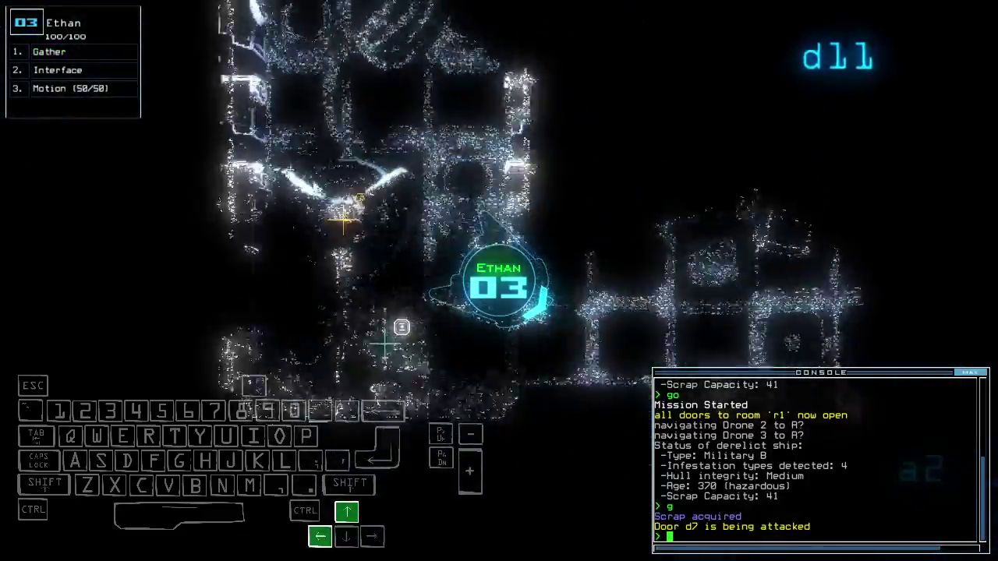
key("Tab")
key("Right")
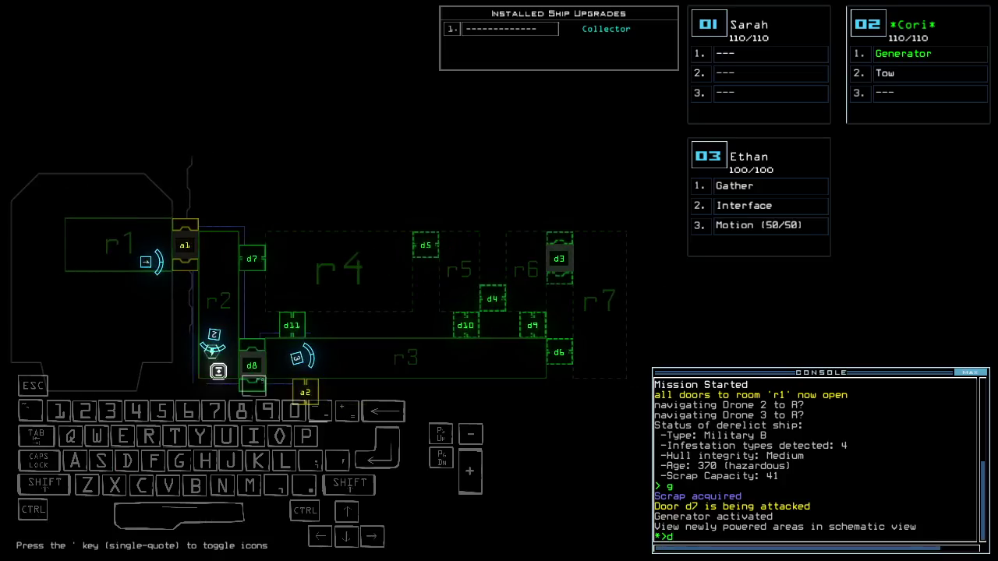
type("5")
Open door d5, drive drone 3 through, and gather two pieces of scrap.
key("Return")
key("Up")
key("g")
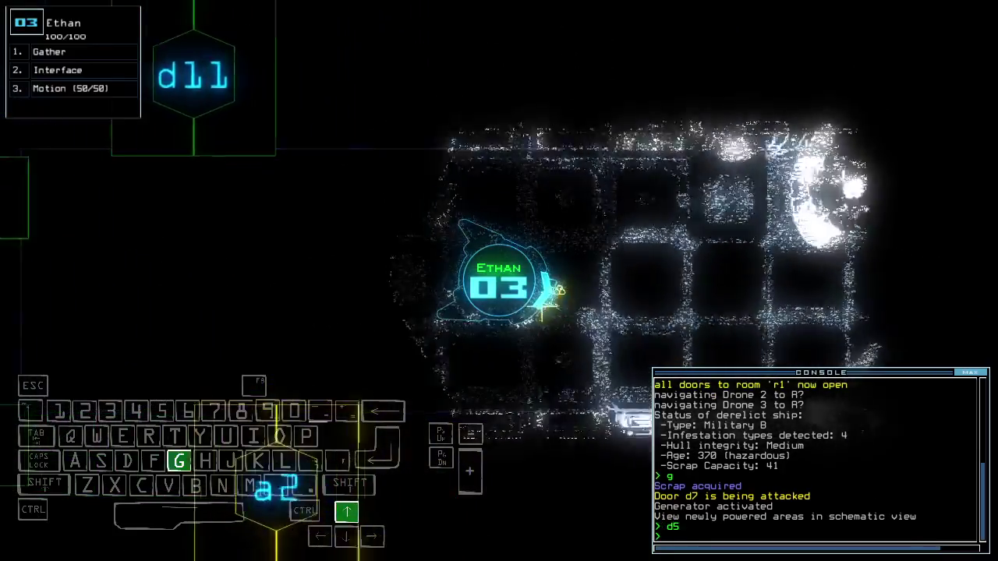
key("Return")
type("g")
key("Return")
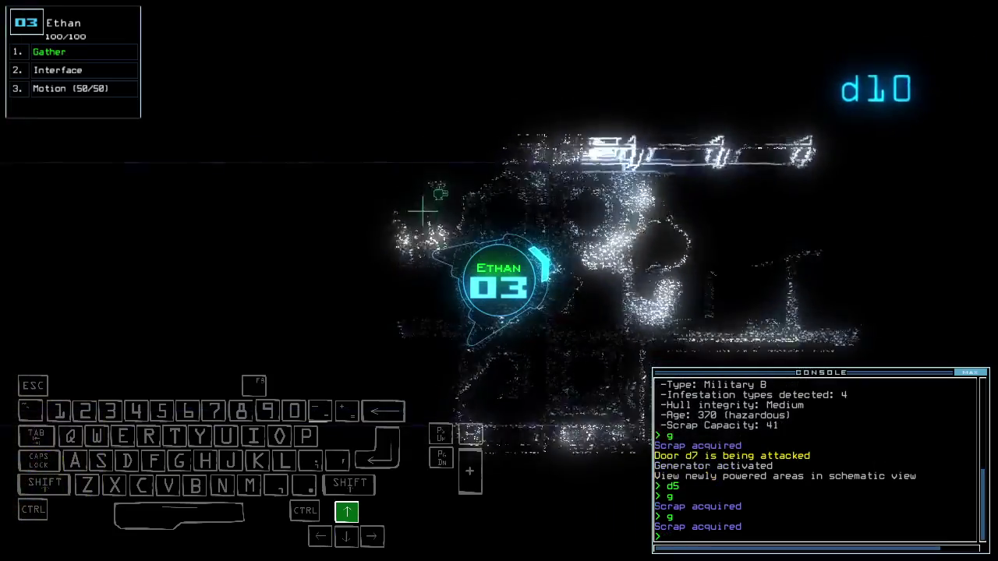
type("d3")
Open door d3, close the doors, collect two more scrap, and run a motion scan.
key("Return")
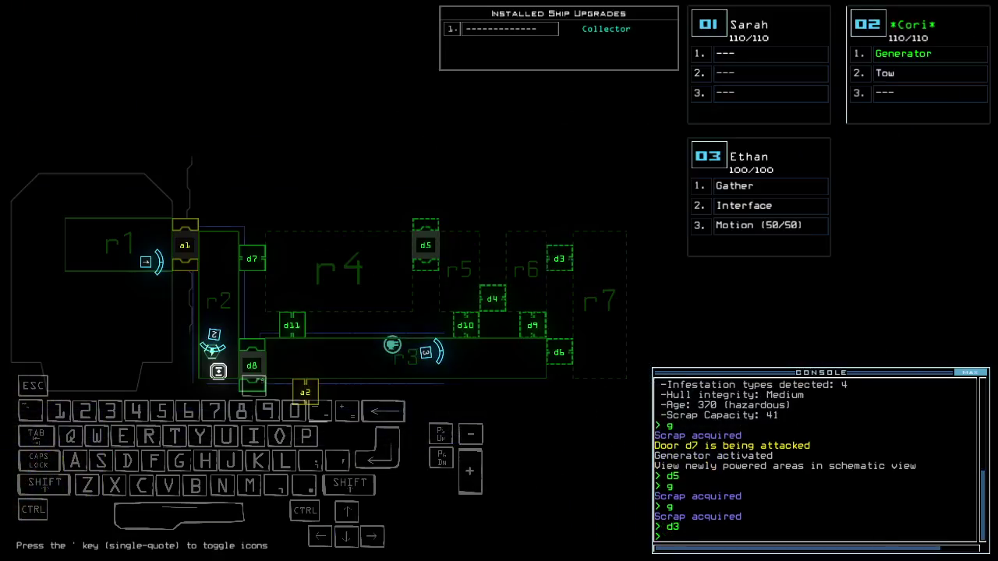
key("Up")
type("cccc")
key("Return")
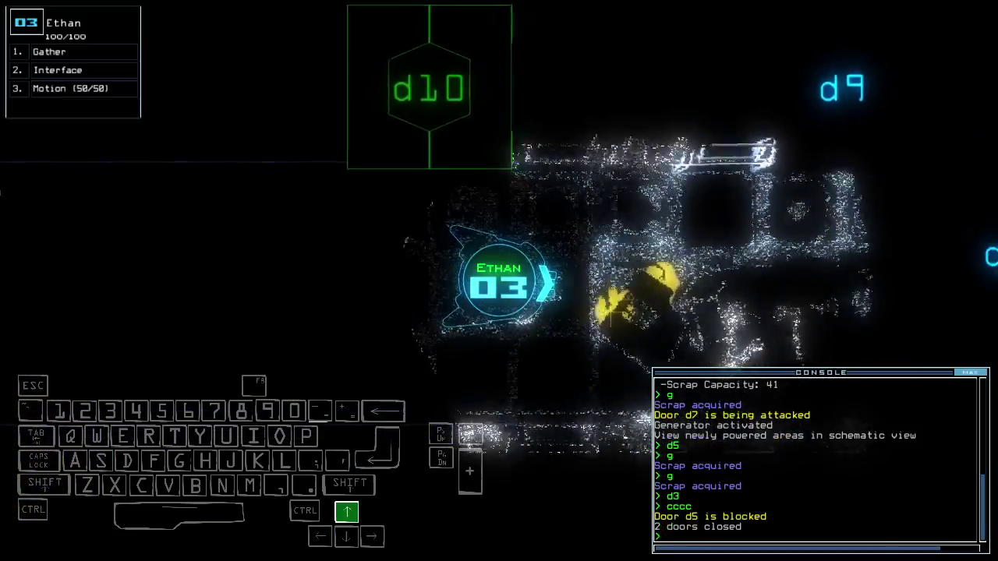
type("g")
key("Return")
type("g")
key("Return")
key("Tab")
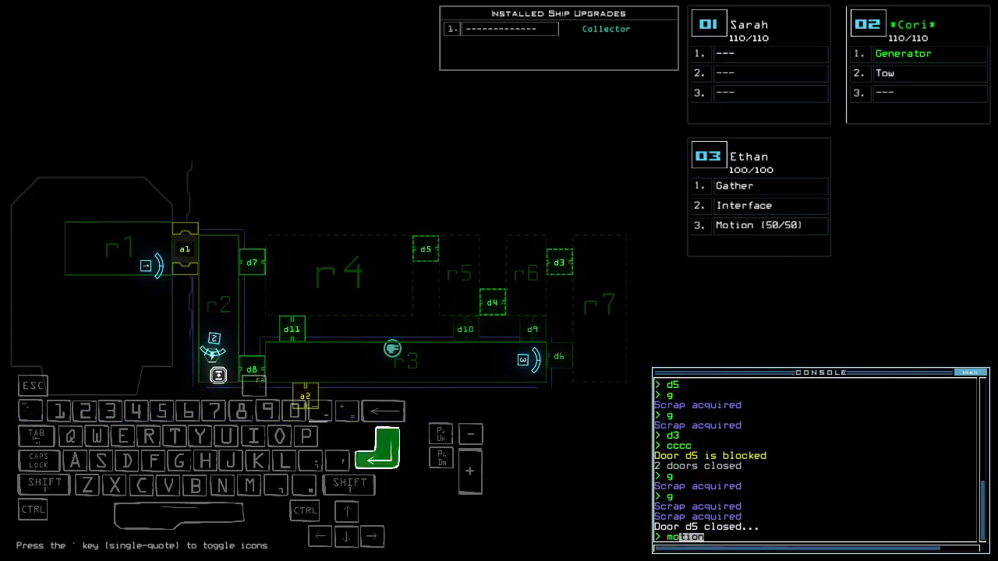
key("Tab")
type("d")
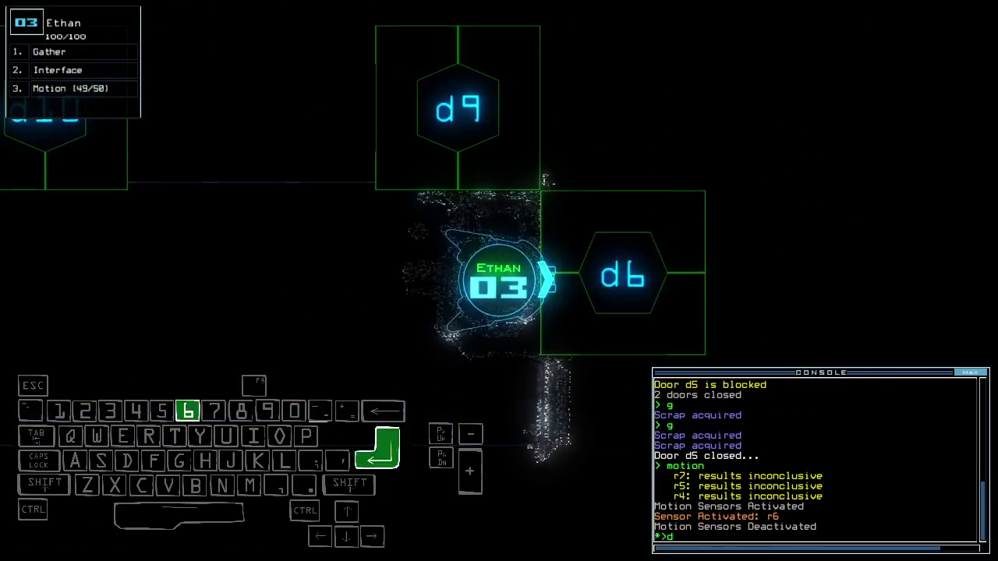
type("6")
Open door d6, drive drone 3 into the room, then back away from d6.
key("Return")
key("Up")
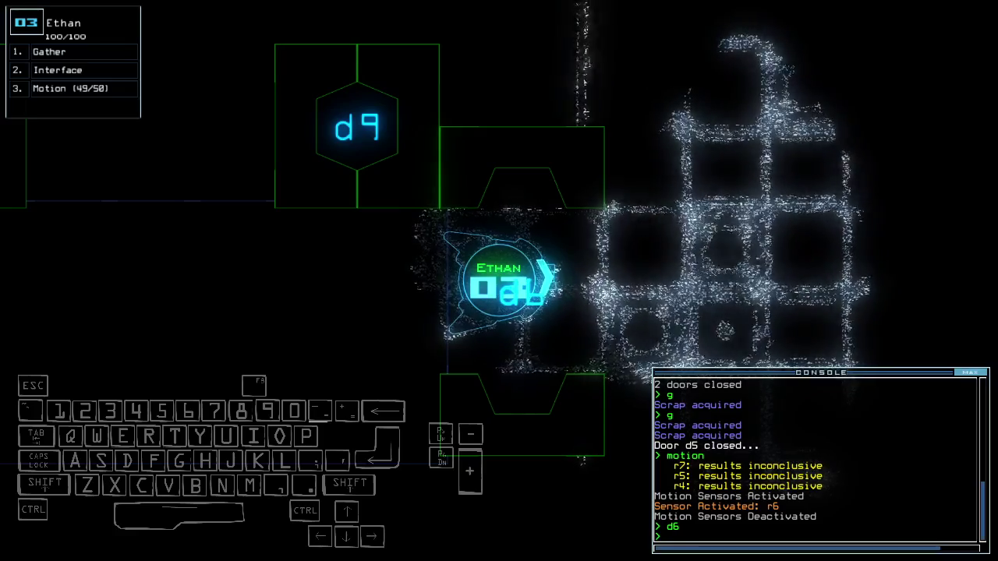
key("Up")
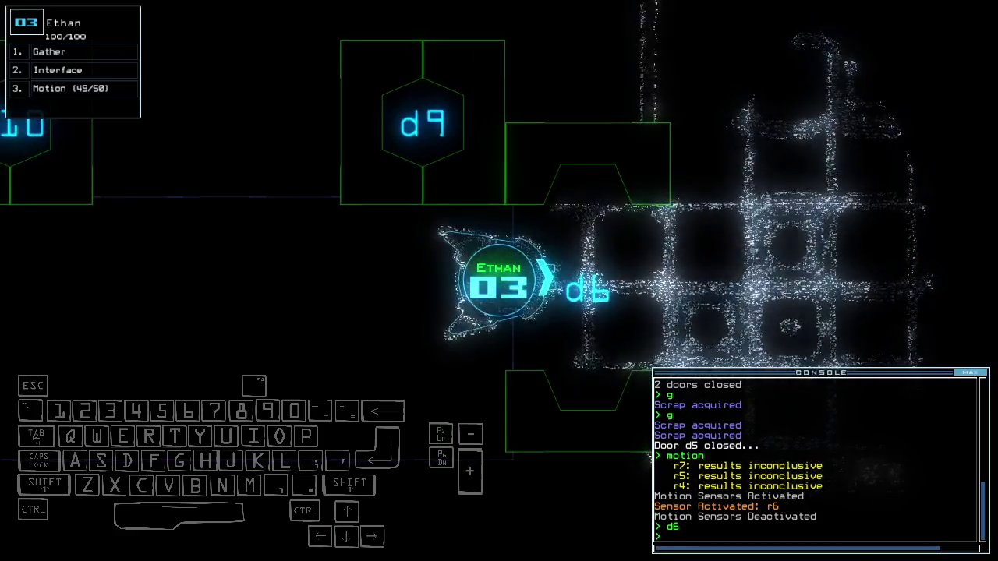
key("Tab")
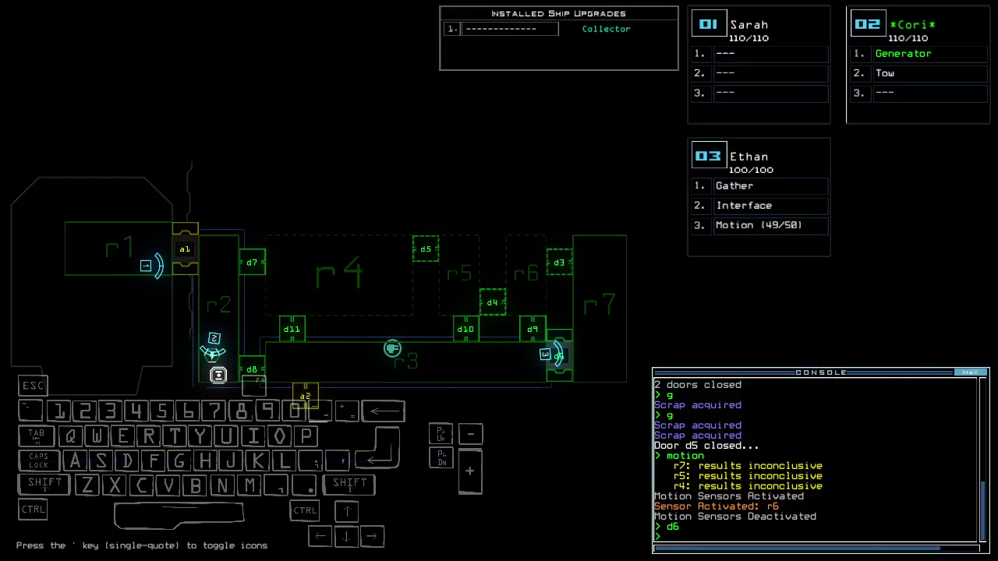
key("Tab")
key("Up")
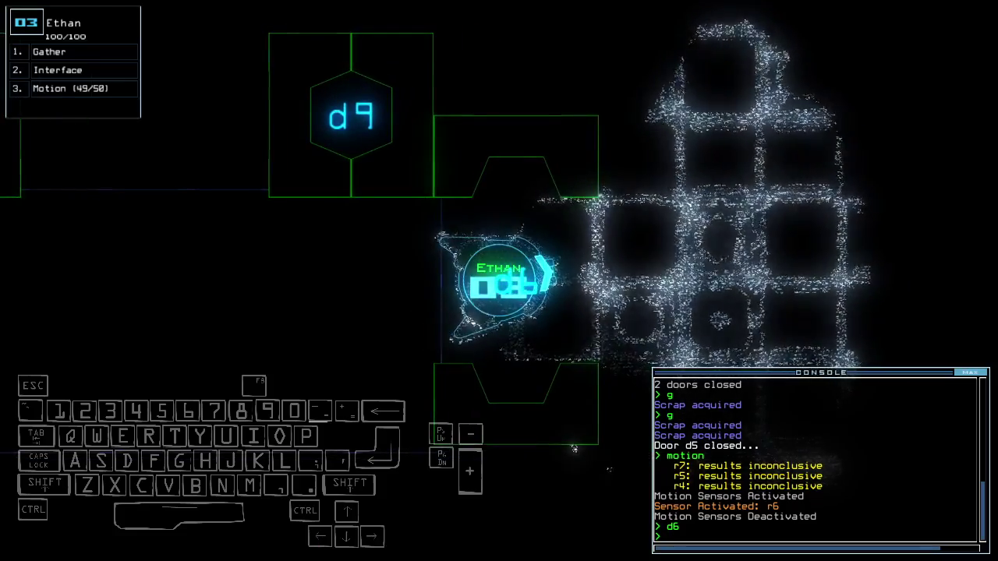
key("Down")
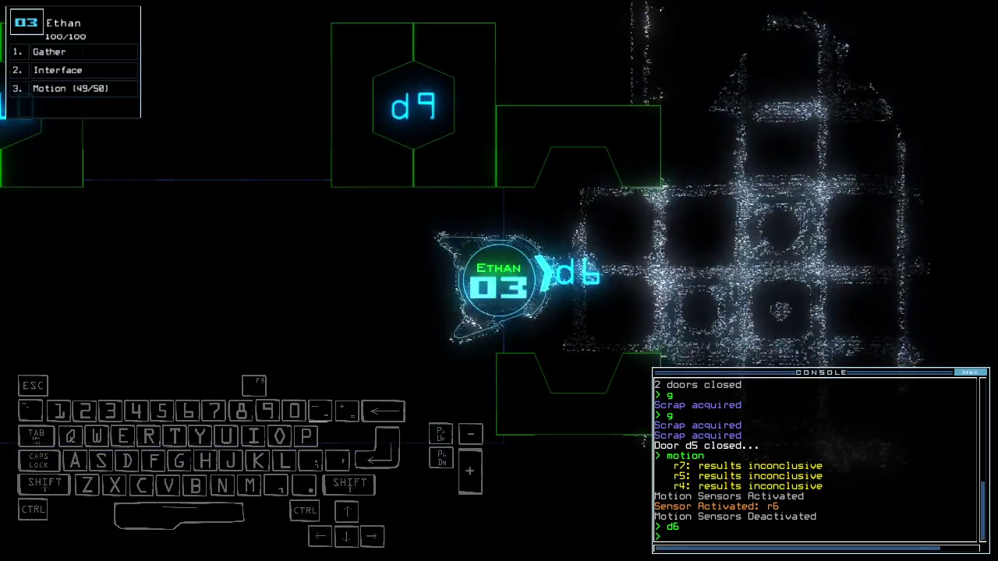
Run another scan, drive drone 3 into room r7, and close two doors behind it.
key("Tab")
key("Tab")
key("Up")
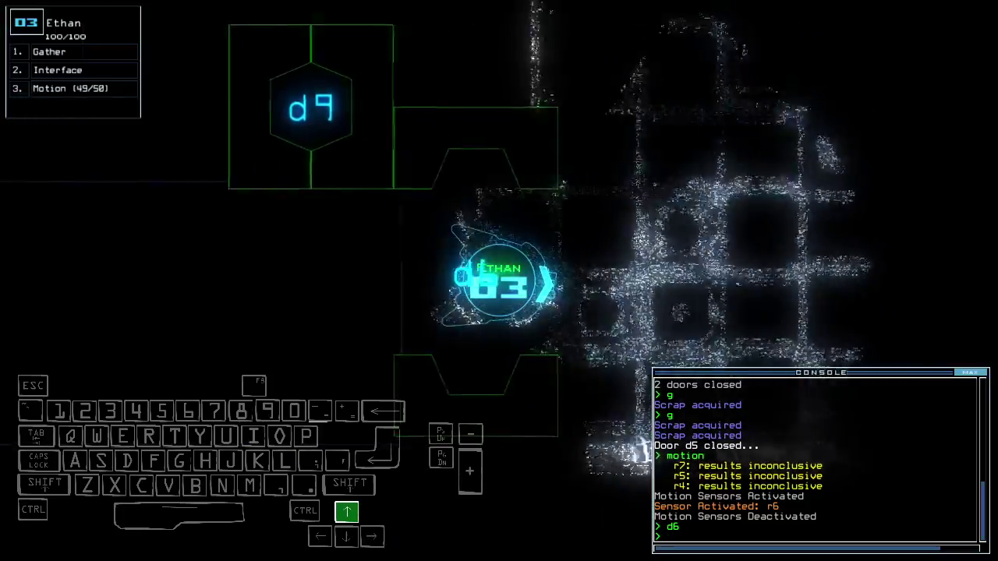
key("Left")
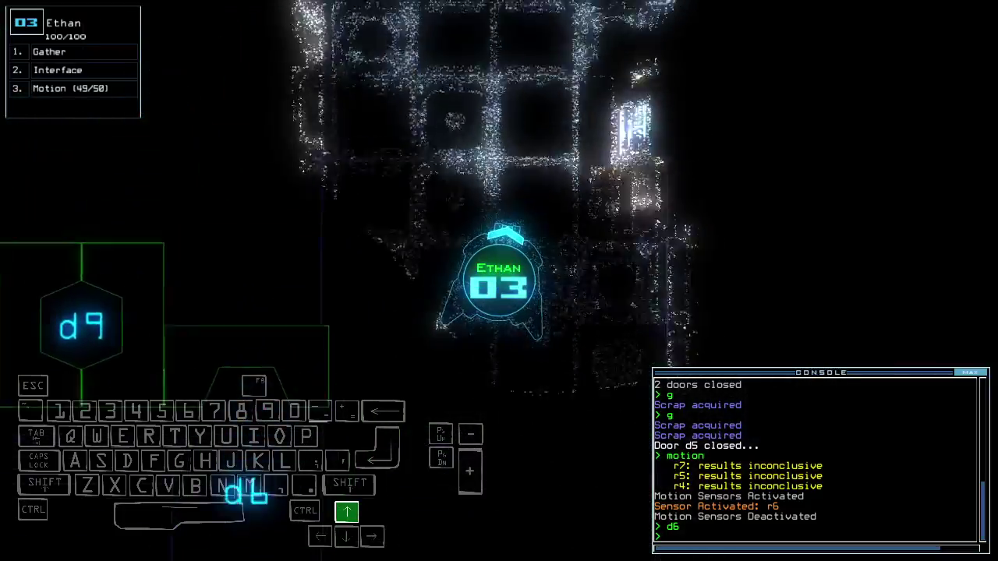
type("rv")
key("Return")
key("space")
key("Up")
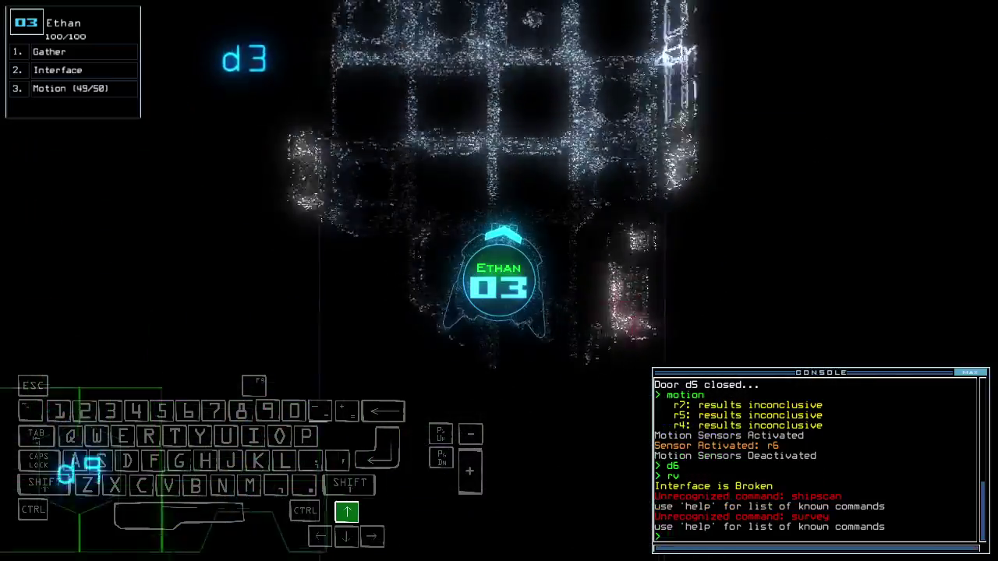
key("Left")
type("d3")
key("Return")
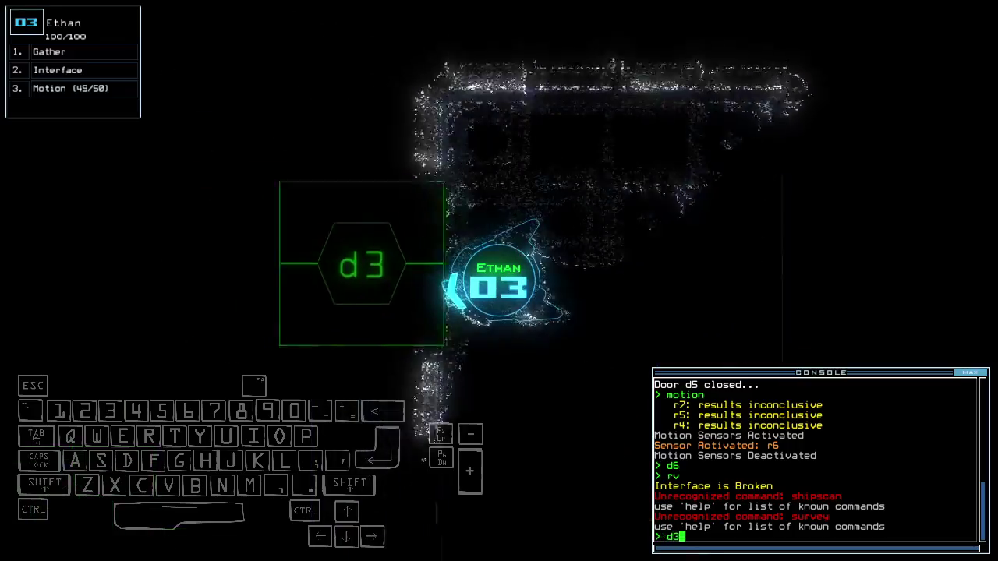
type("cccc")
key("Return")
key("Down")
Steer drone 03 toward the next door and submit the d6, d3 and d6 door commands.
key("space")
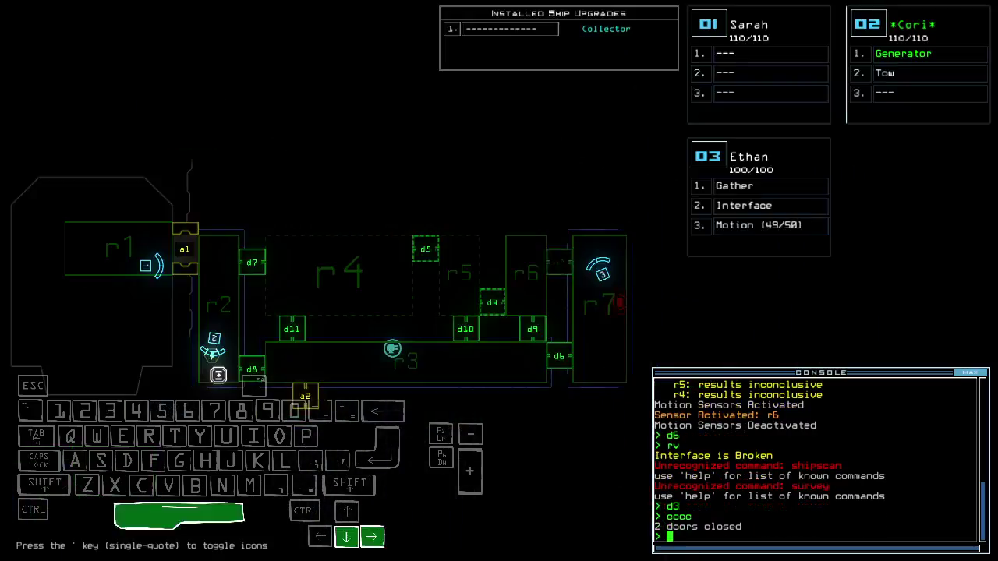
key("Left")
type("d6")
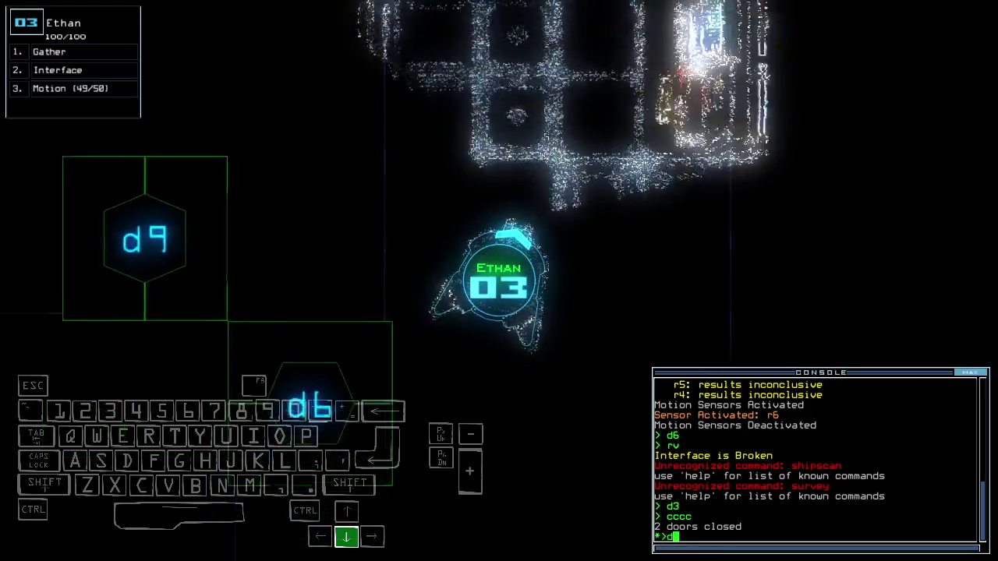
key("Return")
key("Right")
type("d3")
key("Return")
type("d6")
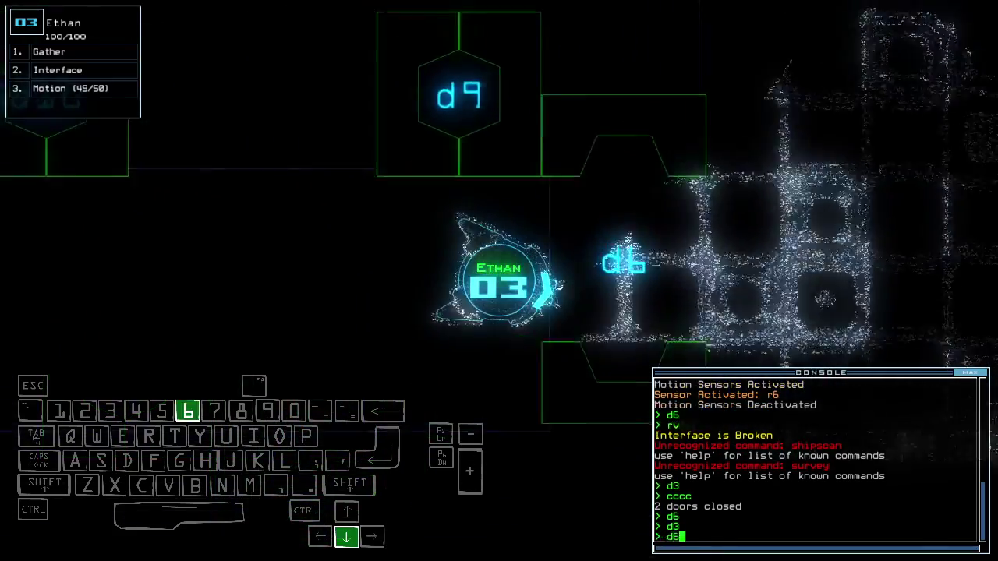
key("Return")
key("space")
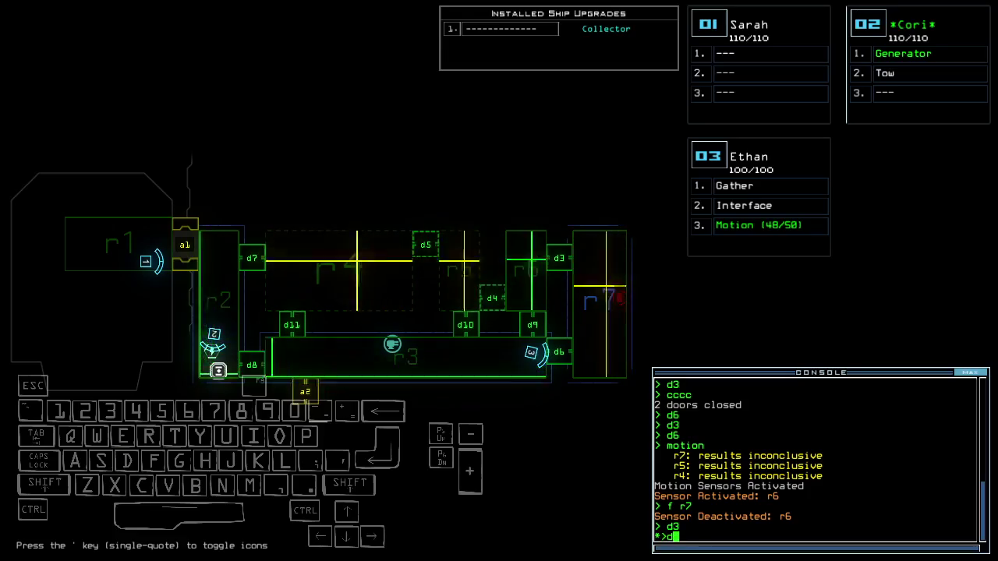
Scout past door d9 with drone 03, then back it away from detected threats.
key("3")
key("Up")
key("Left")
key("Tab")
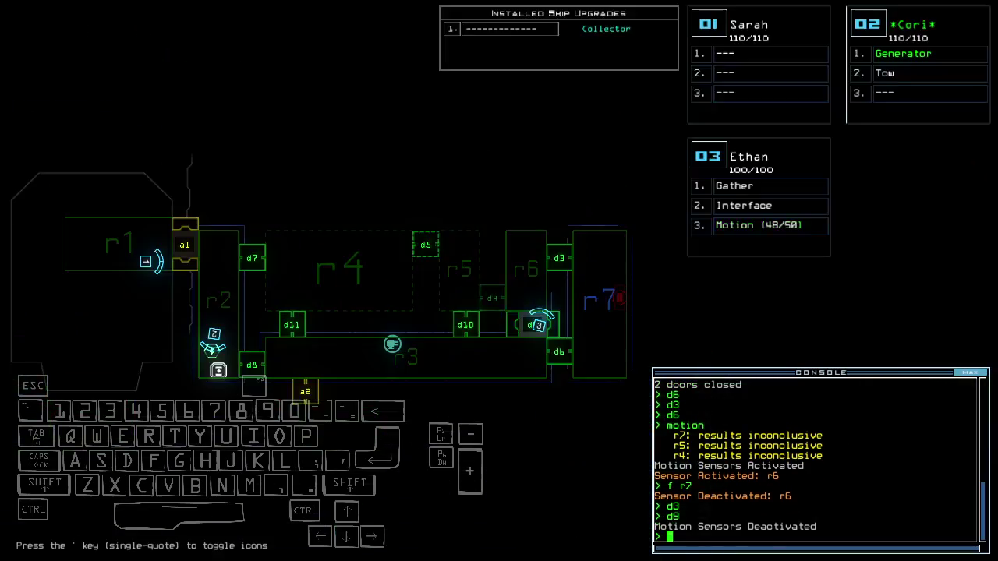
key("space")
key("Down")
key("Up")
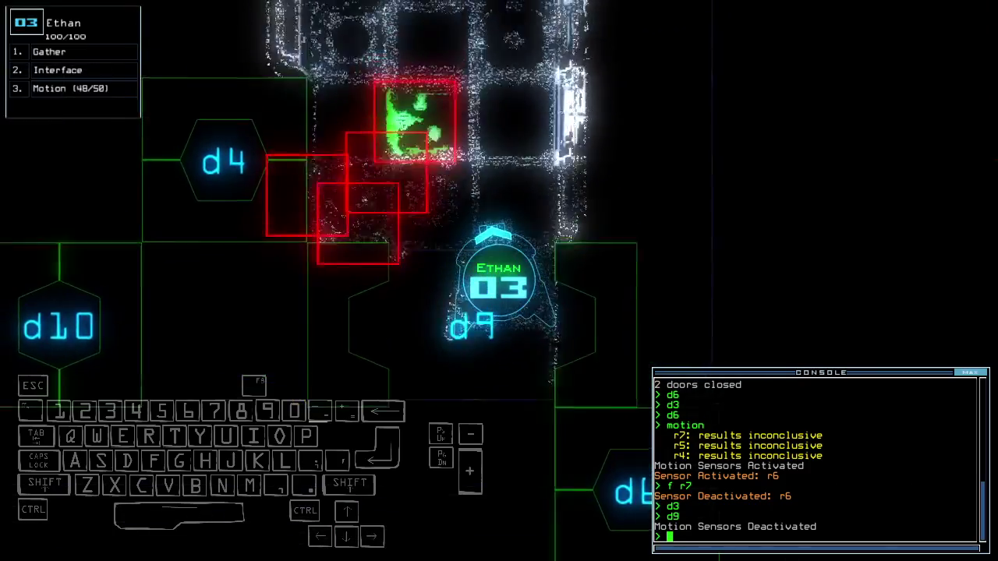
key("Down")
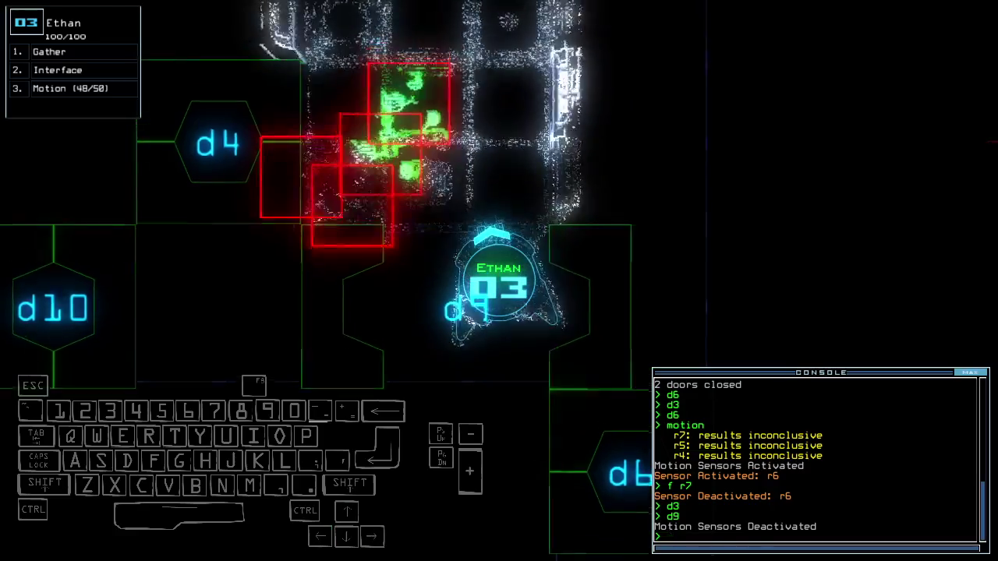
Pull drone 03 back into corridor r3, close the doors behind it, and command d5.
key("Down")
key("Left")
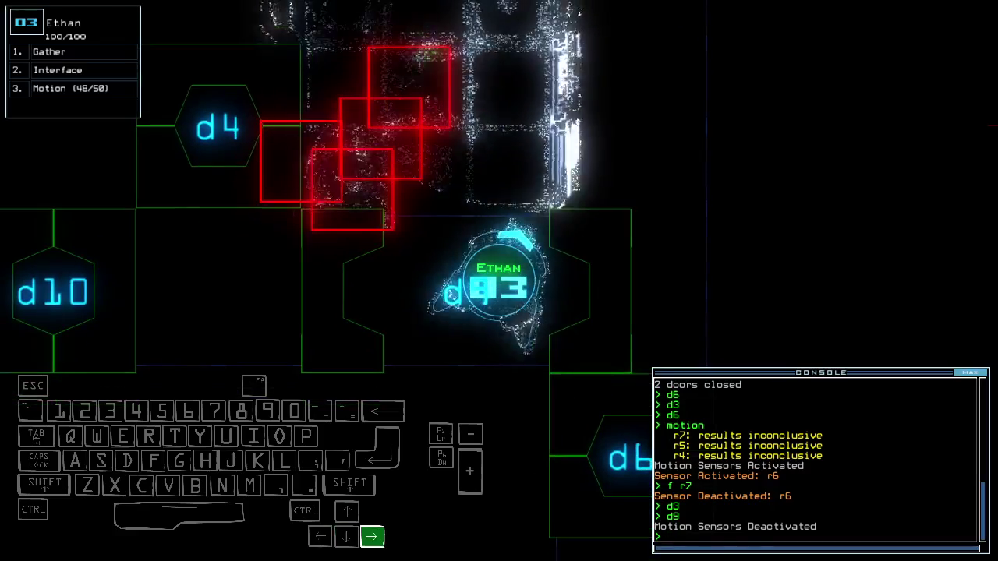
key("Up")
key("Up")
key("Down")
type("cccc")
key("Return")
type("te")
key("Return")
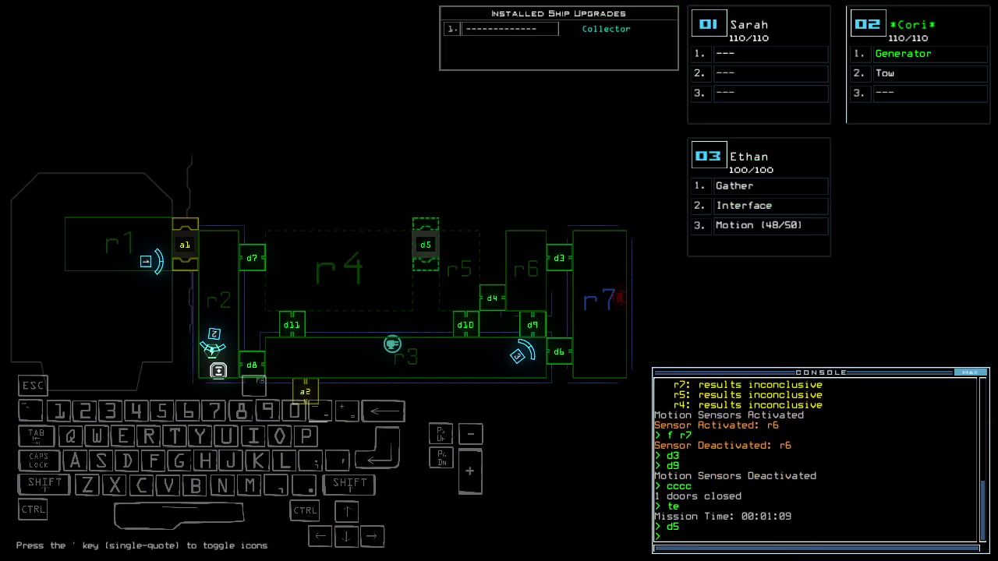
type("motion")
Run a motion scan, move drone 03 onward, and close the open doors.
key("Return")
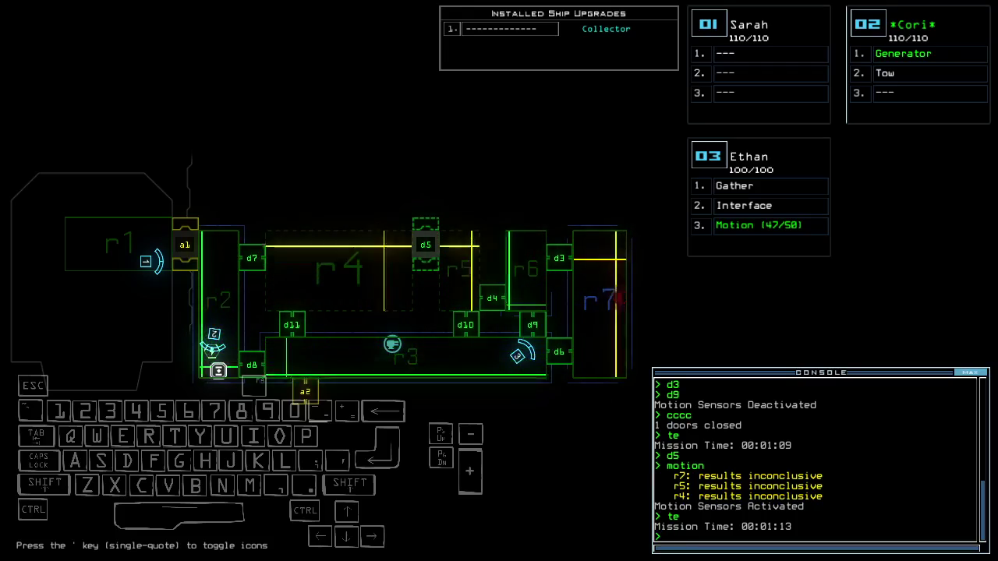
key("3")
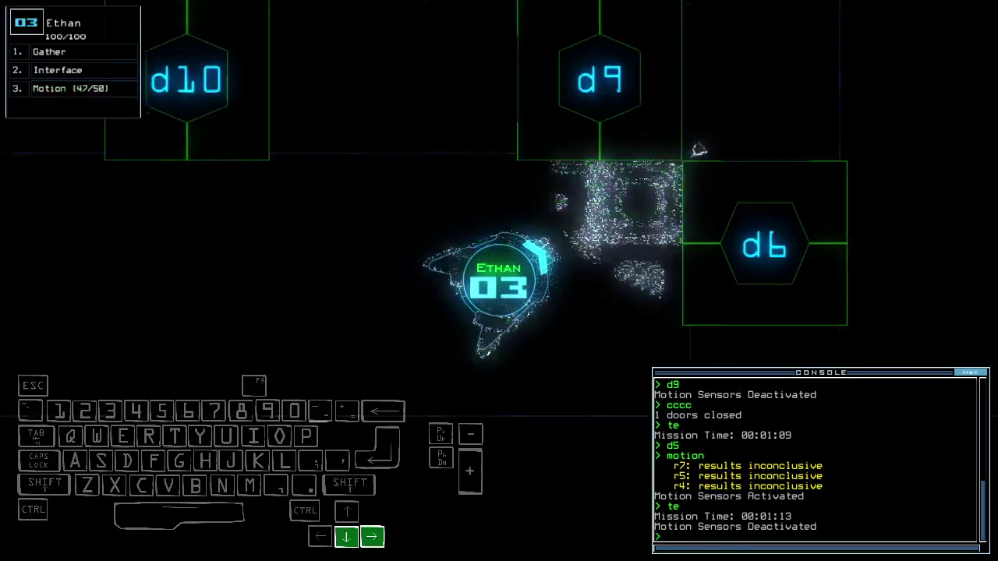
key("Left")
type("cccc")
key("Return")
key("space")
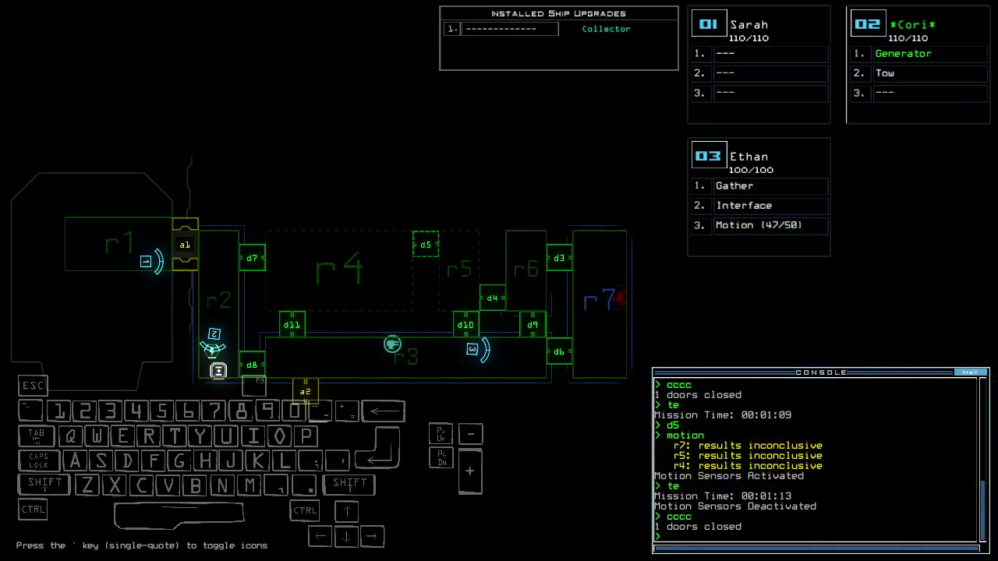
type("d10")
Nudge drone 03 into door d10, adjust its heading, and check the mission time.
key("Return")
key("Up")
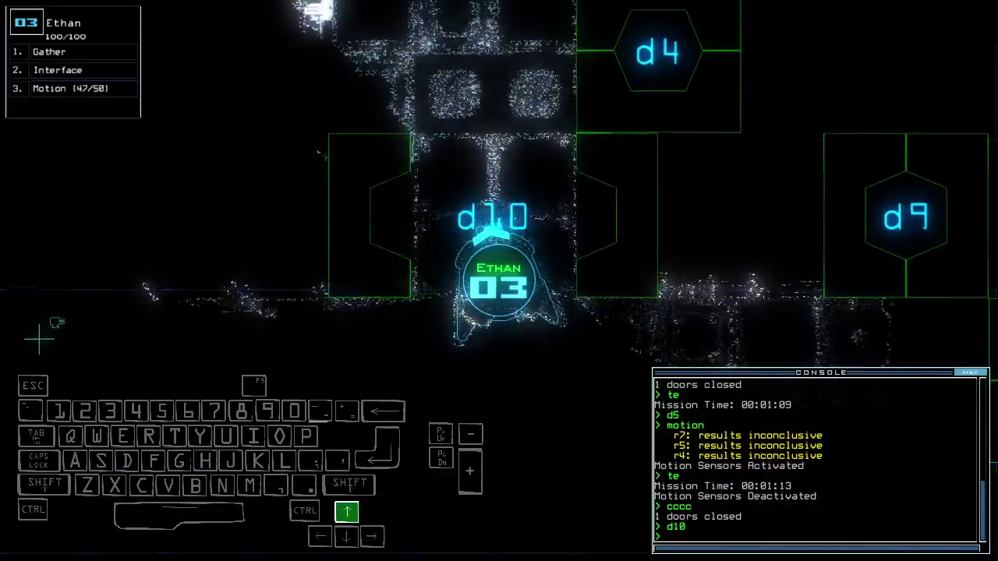
key("Right")
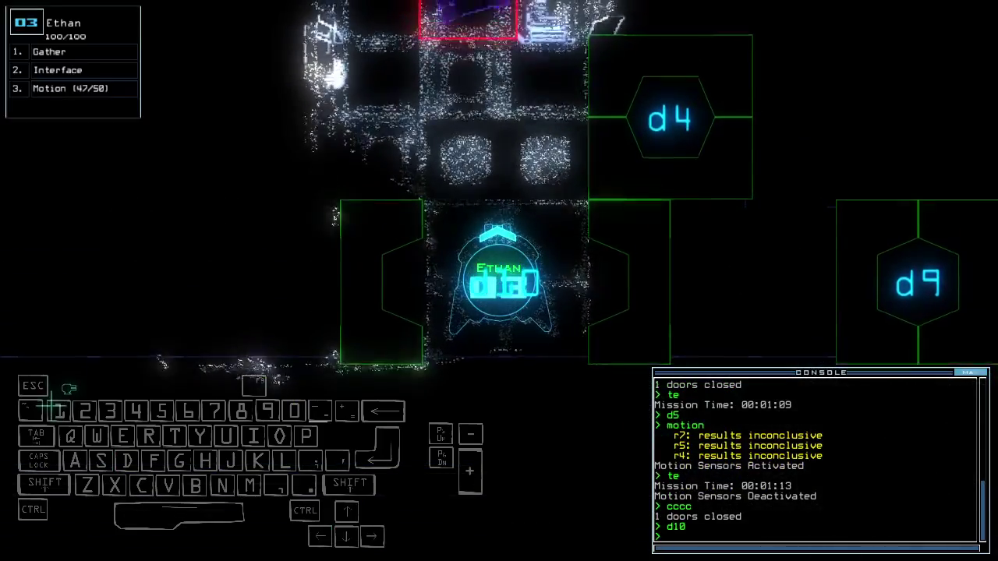
key("Down")
key("Right")
key("Left")
type("te")
key("Return")
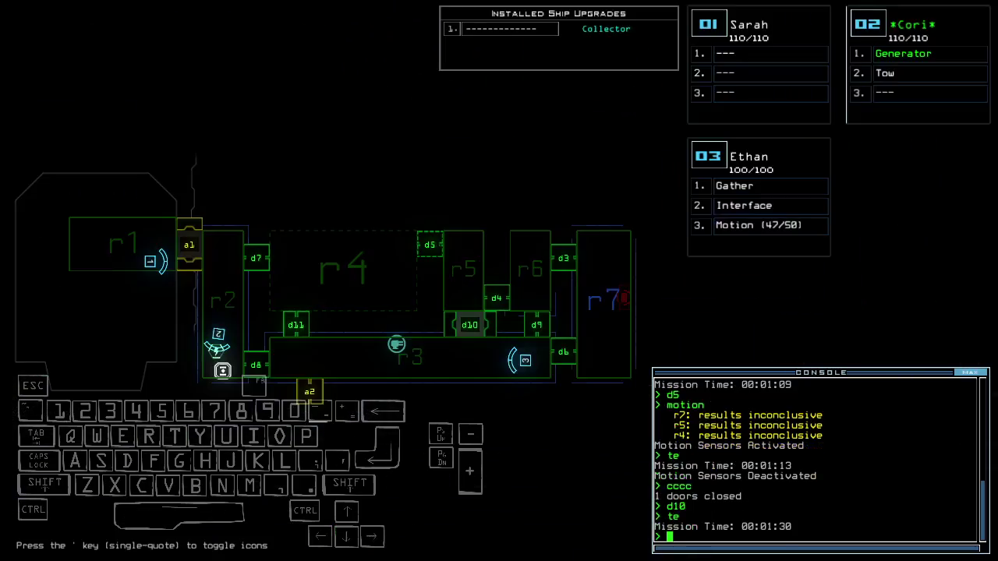
type("te")
key("Return")
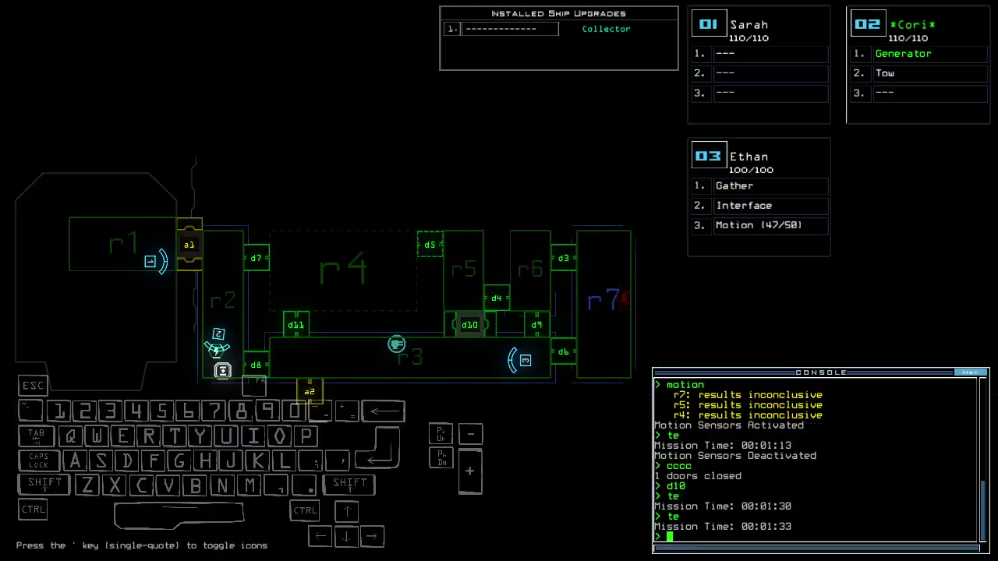
Drive drone 03 into room r5, close doors, gather its scrap, and open door d4.
key("space")
key("Up")
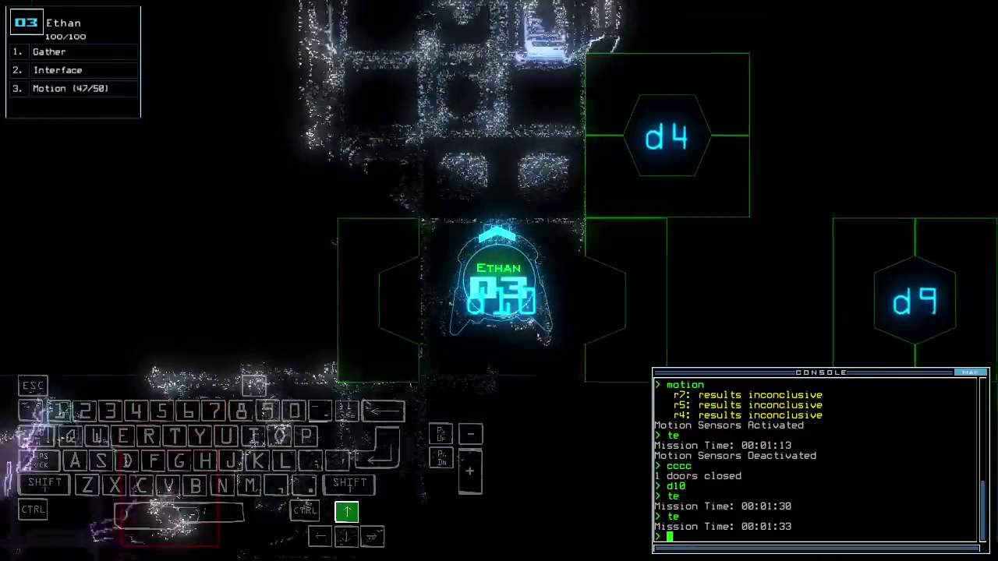
type("cccc")
key("Return")
type("g")
key("Return")
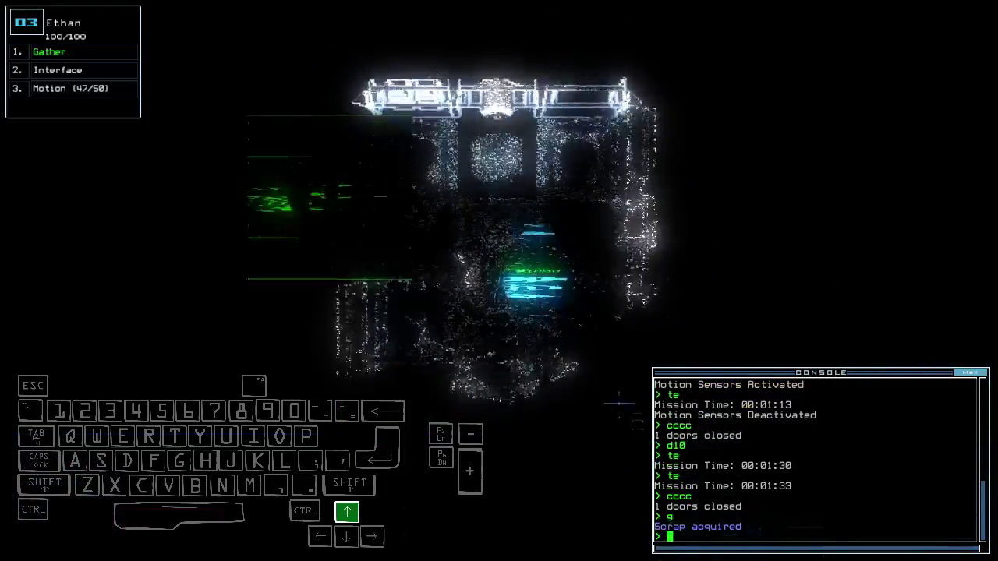
key("space")
type("d4")
key("Return")
key("Left")
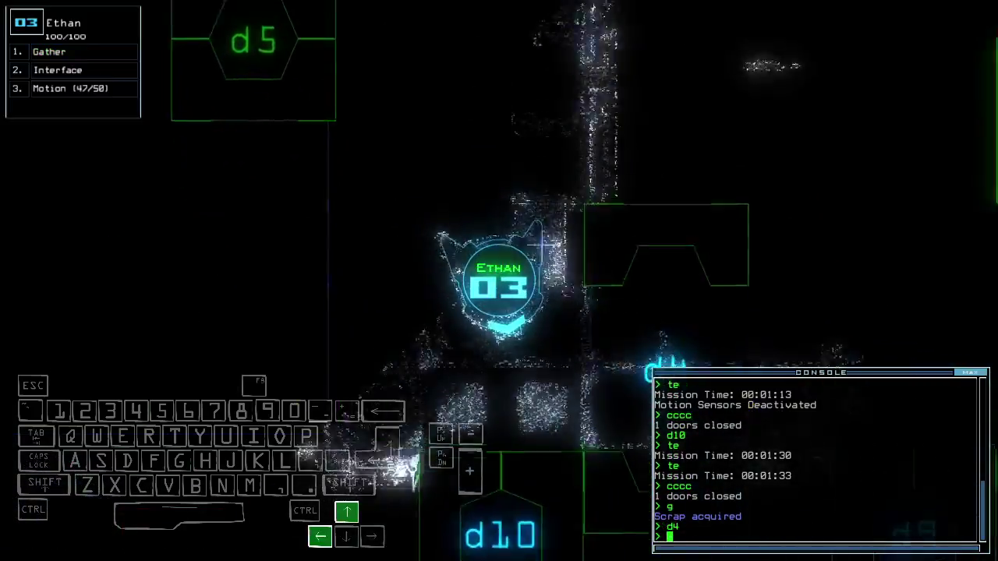
type("cccc")
Drive drone 03 back through door d10, closing doors and checking mission time.
key("Return")
key("space")
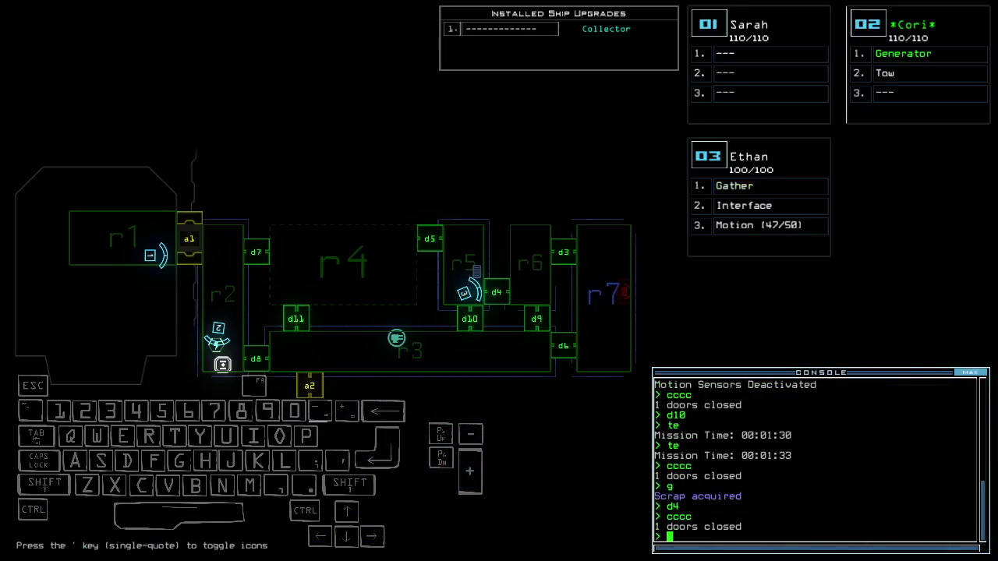
key("space")
key("Down")
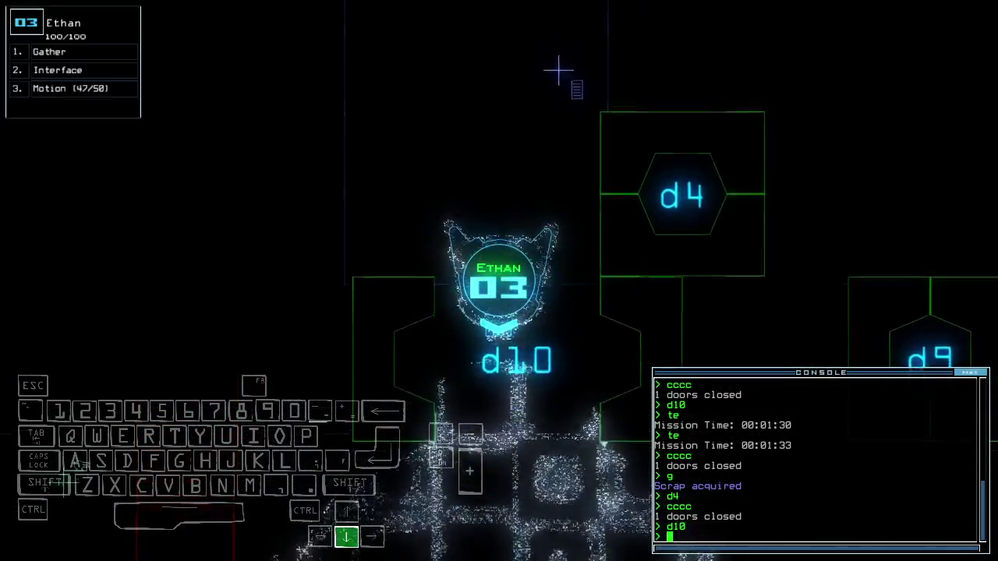
type("cccc")
key("Return")
type("te")
key("Return")
Activate drone 02's generator, open door d9, and drive drone 02 down and left.
key("space")
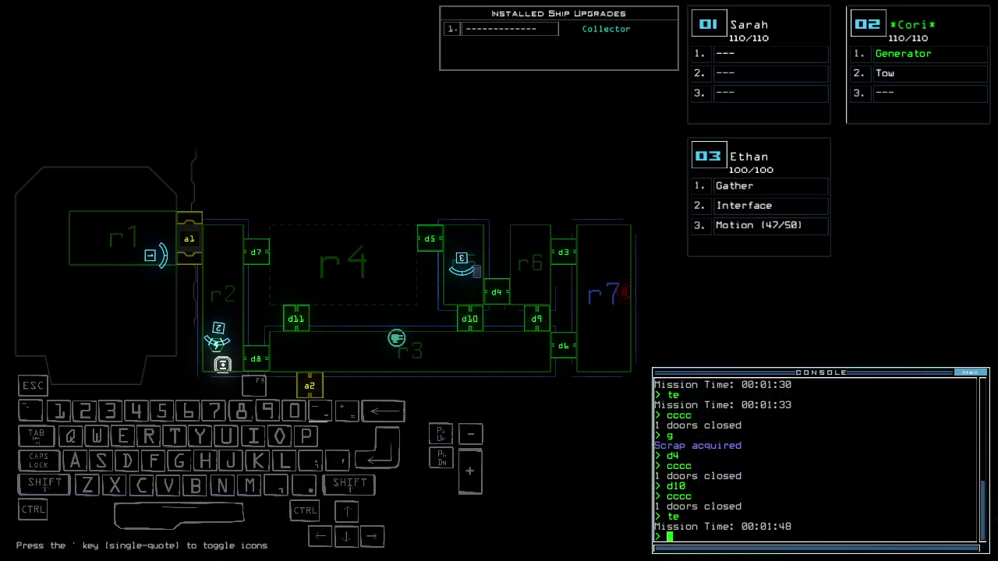
type("2generator")
key("Return")
key("space")
key("Return")
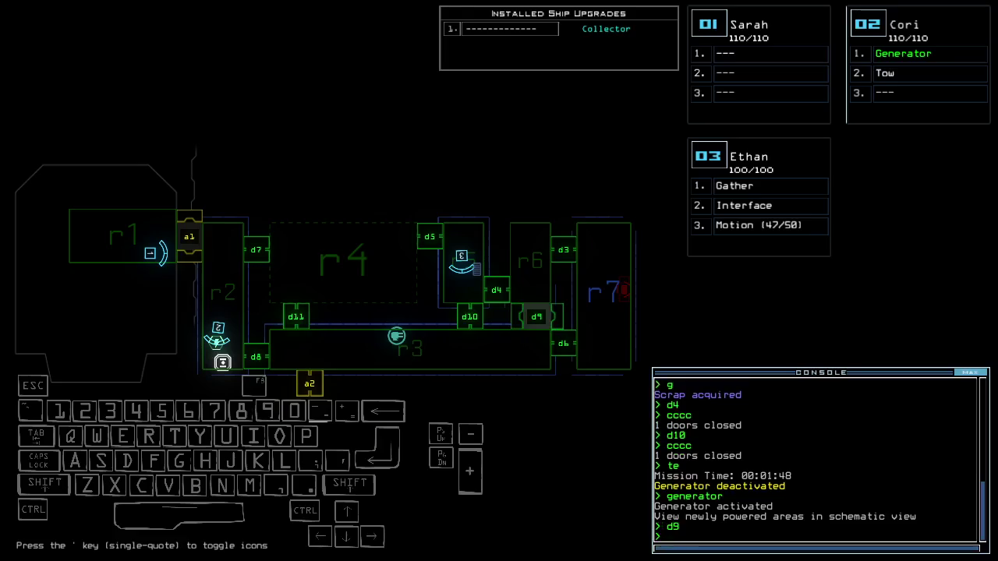
key("space")
type("te")
key("Return")
key("Down")
type("te")
key("Return")
key("Left")
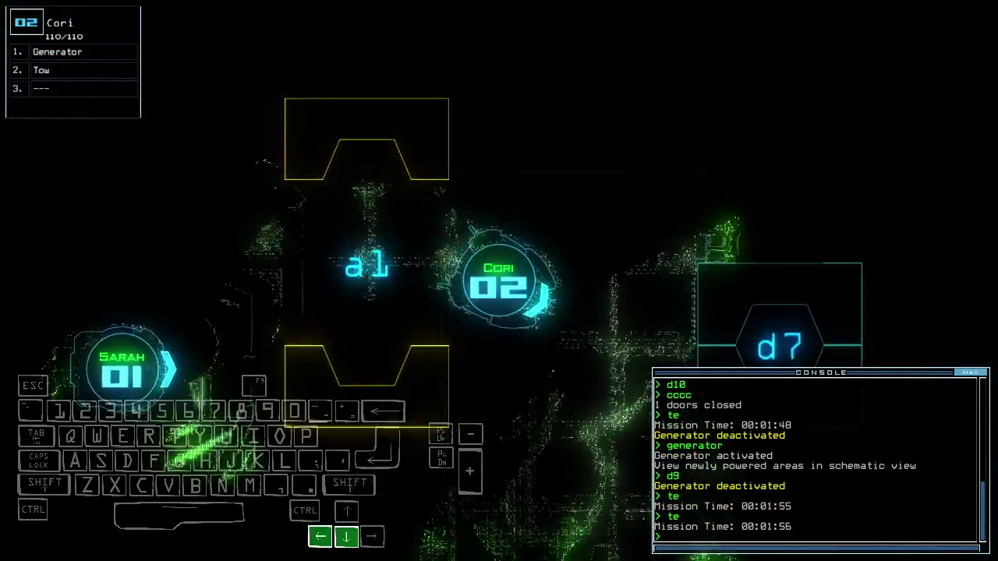
Bring drone 03 up toward drone 02, run the gather, and close door d9 again.
key("space")
key("3")
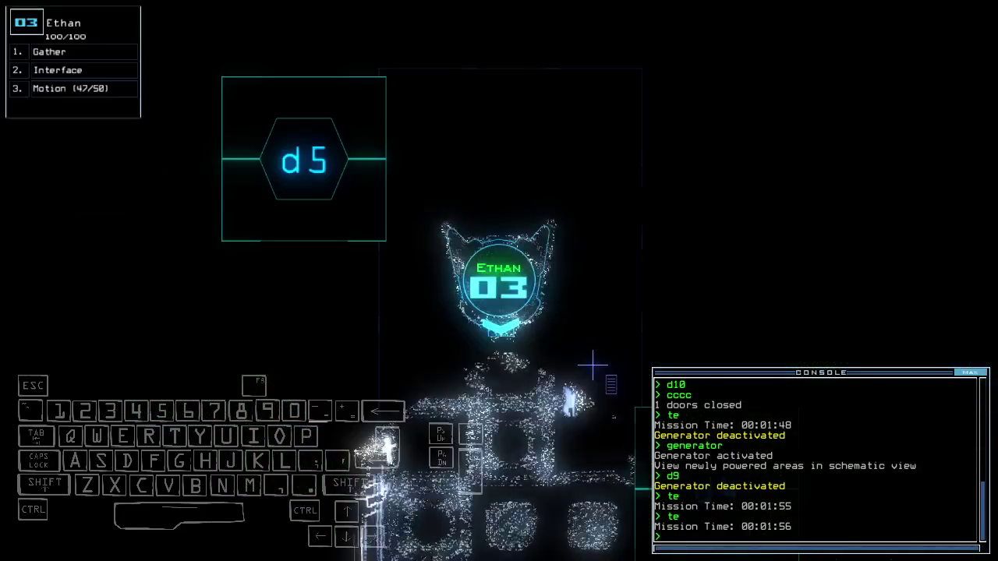
key("Up")
key("Left")
type("2")
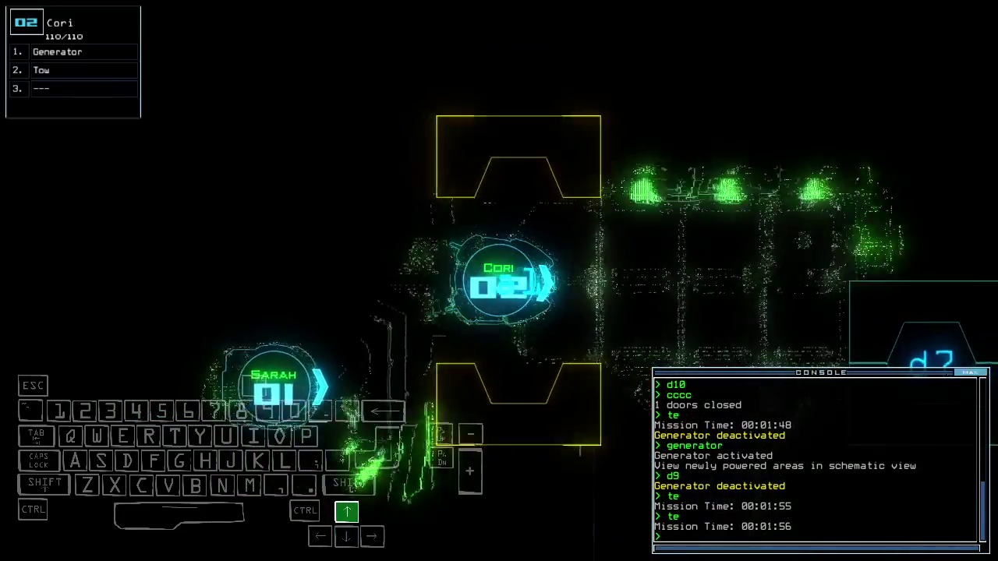
type("g")
key("space")
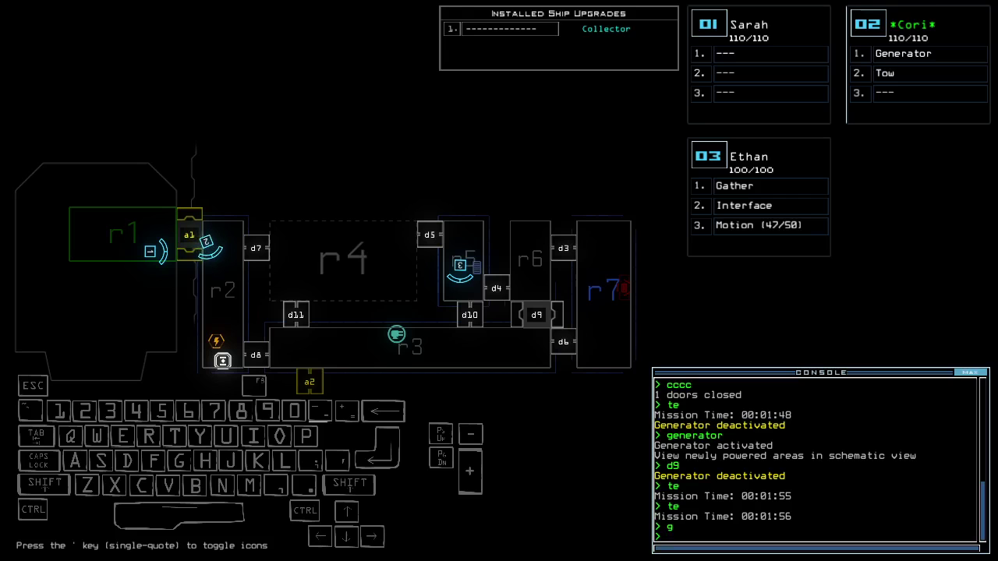
key("3")
key("Up")
key("space")
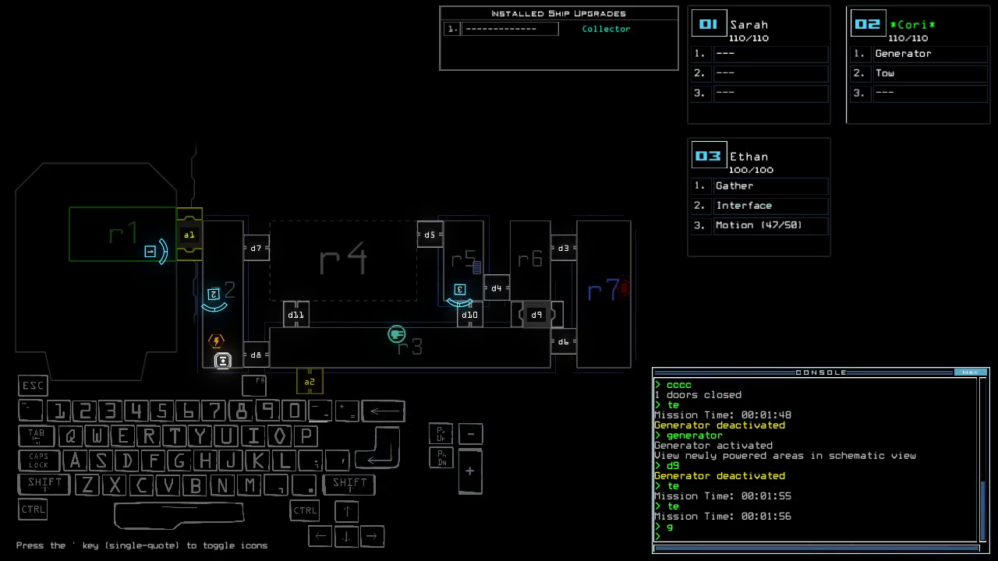
type("cccc")
key("Return")
type("d10")
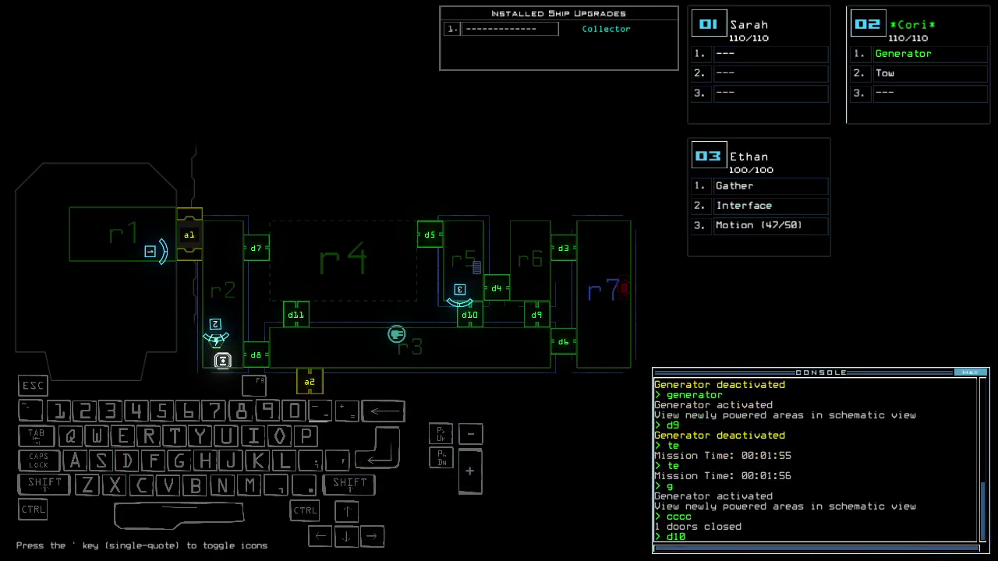
Drive Ethan down past door d10, close the nearby door, and reopen d10.
key("Return")
key("3")
key("Down")
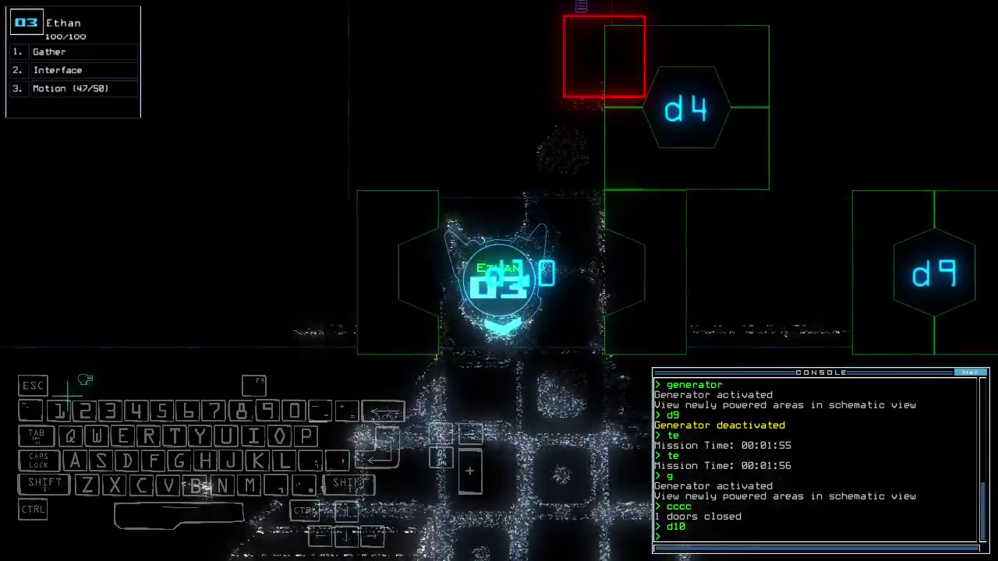
key("Down")
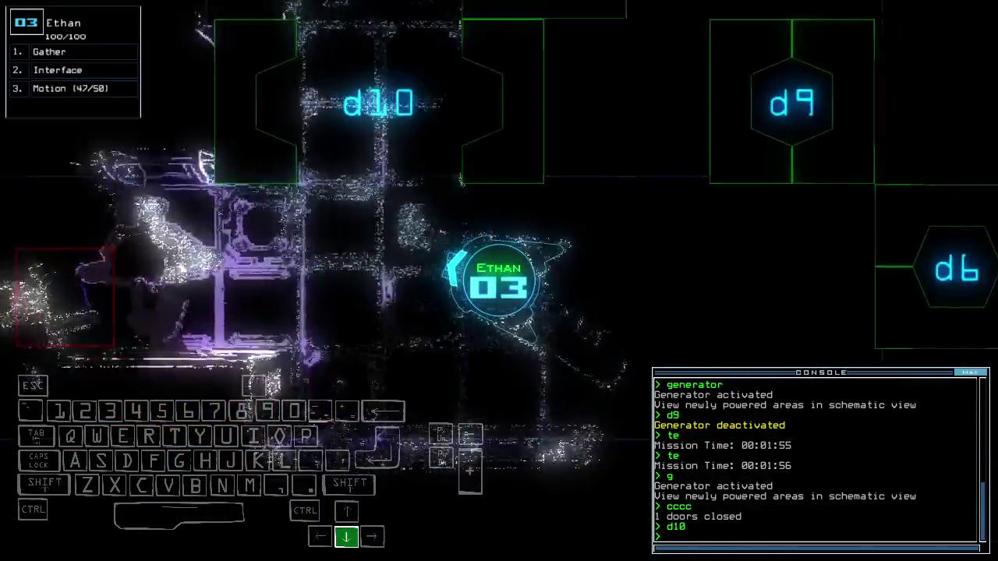
type("cccc")
key("Return")
key("Right")
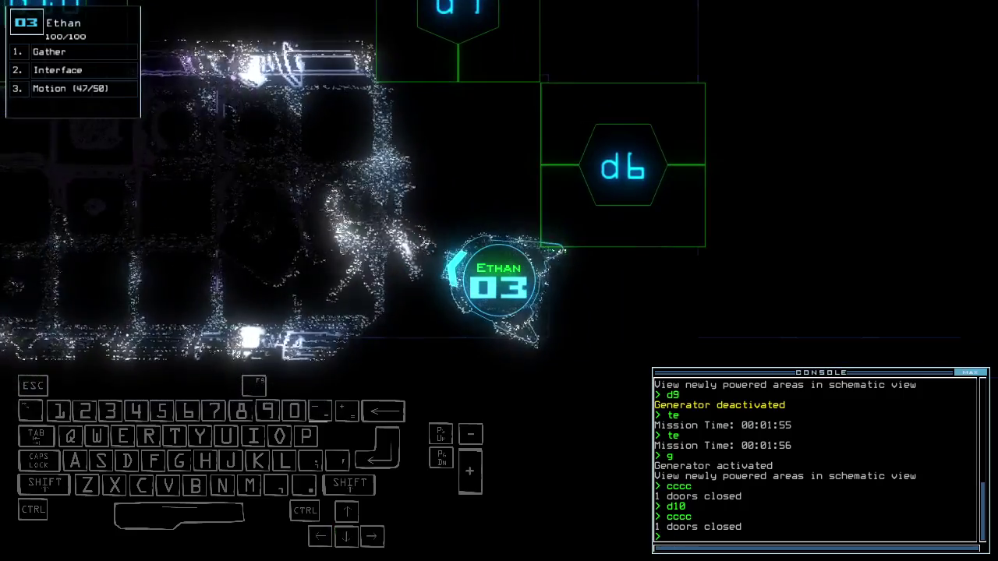
type("d10")
key("Return")
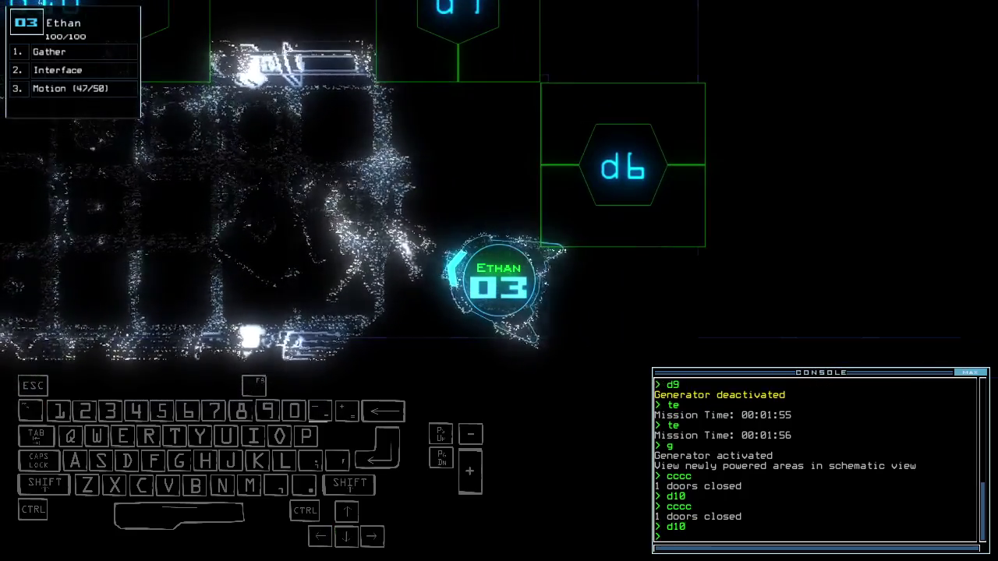
Steer Ethan up-left through the room, seal the door behind it, and open d8.
key("Left")
key("Up")
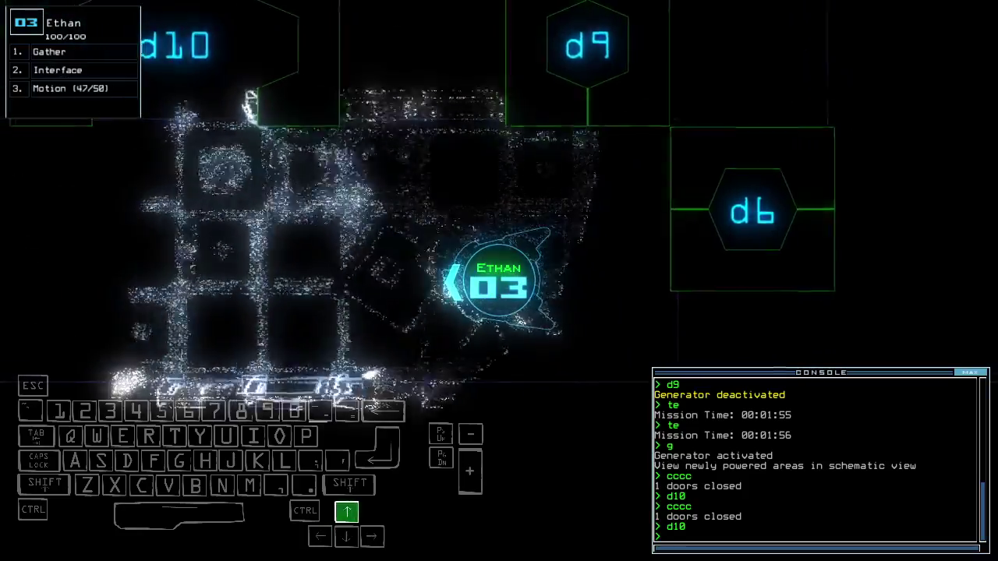
type("te")
key("Return")
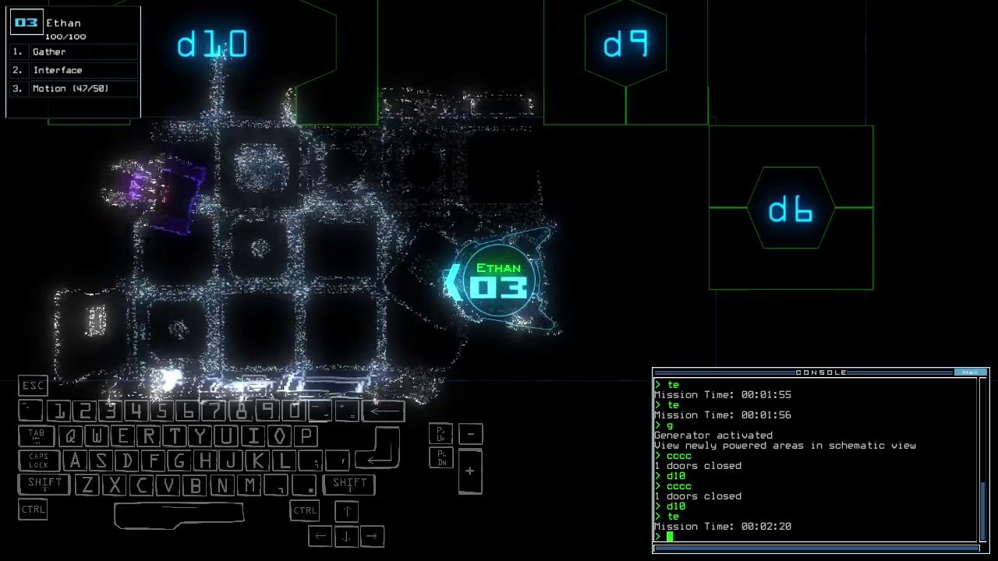
key("Up")
type("ccc")
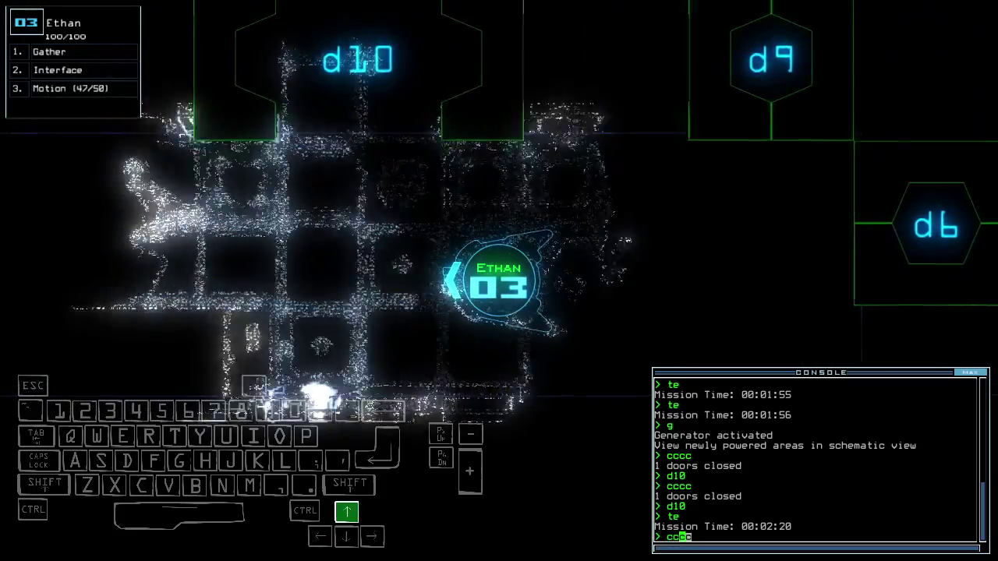
type("c")
key("Return")
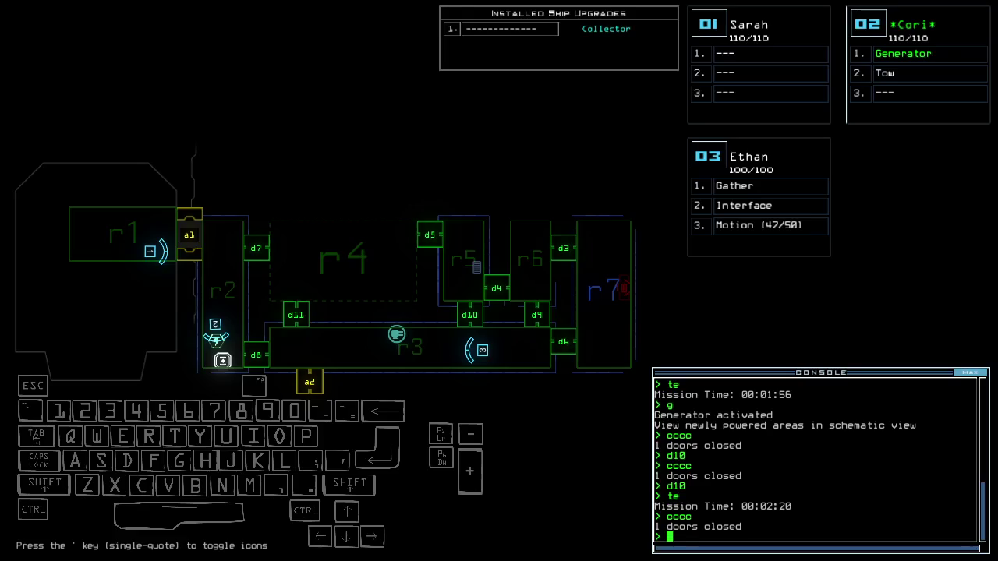
key("Up")
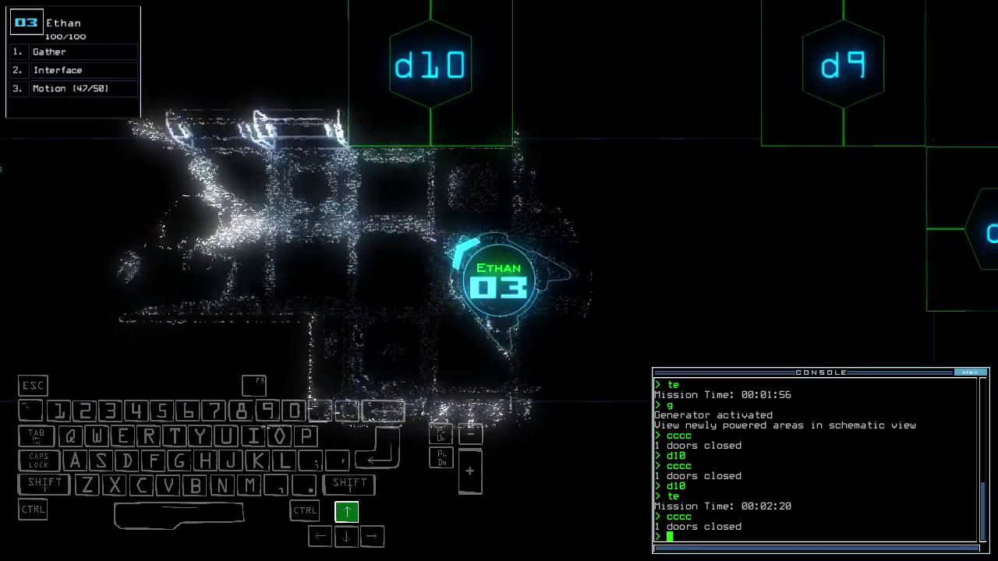
key("Left")
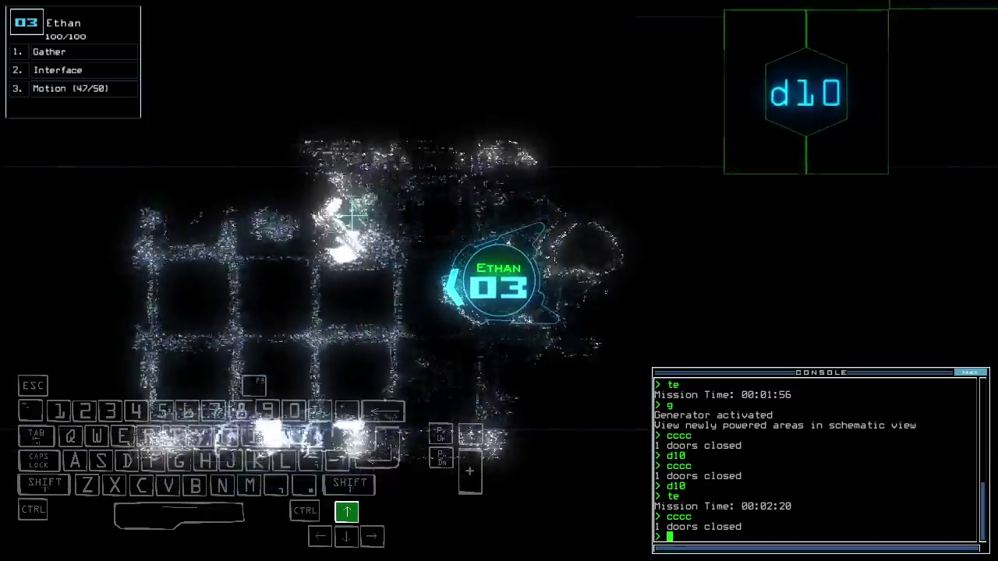
key("Right")
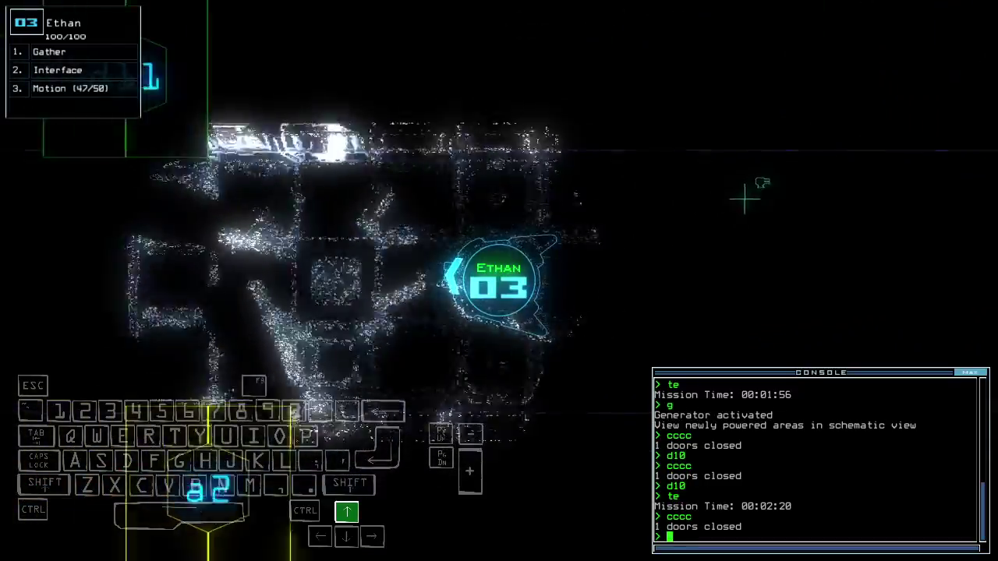
type("d8")
key("Return")
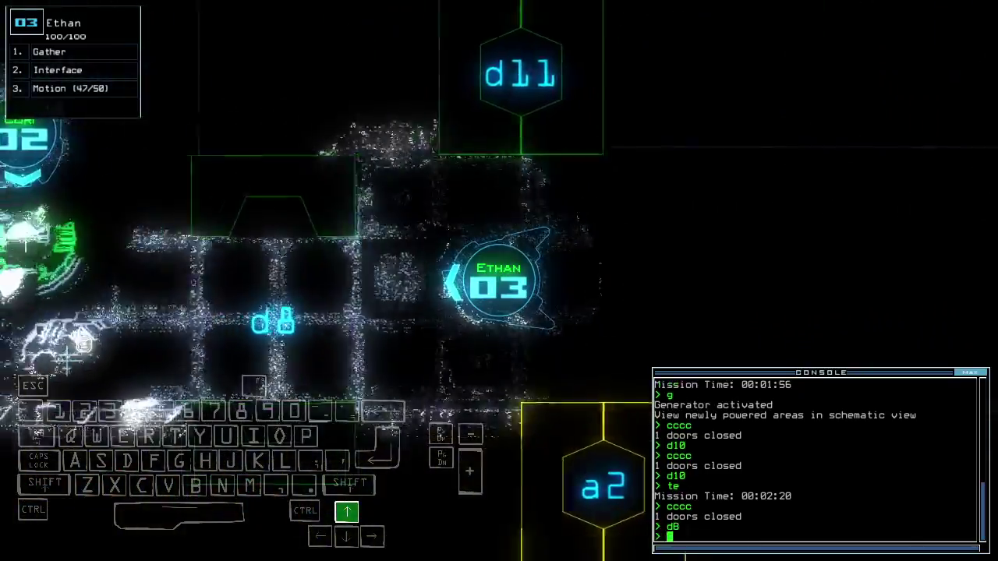
type("d11 d8")
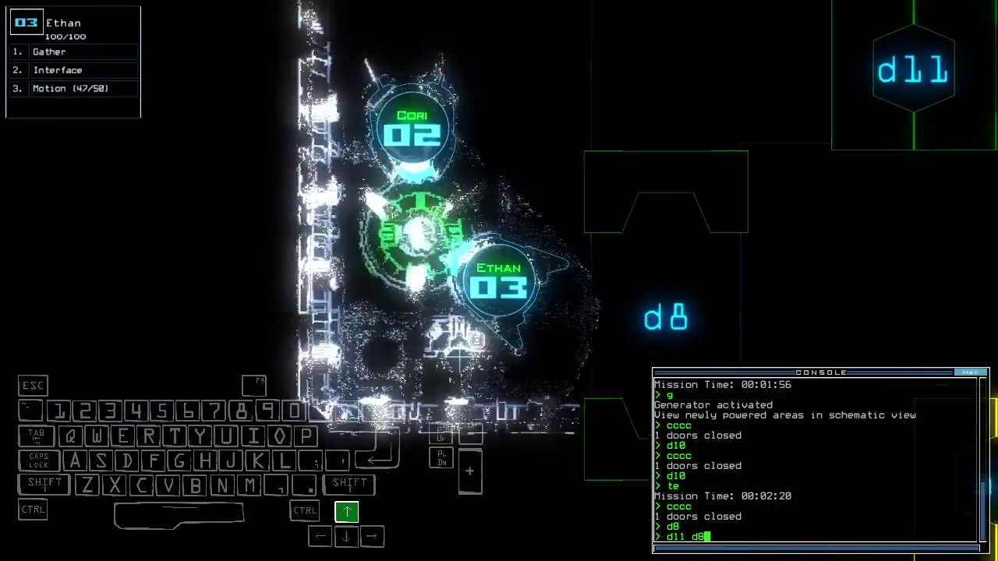
Open doors d11 and d8, check camera and schematic views, and drive Ethan up the corridor.
key("Return")
type("motion")
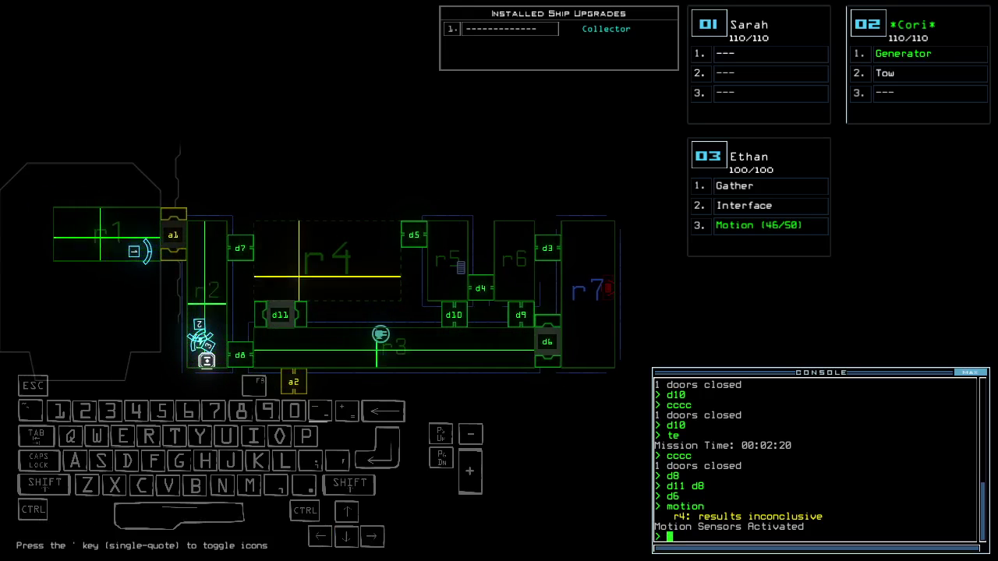
key("3")
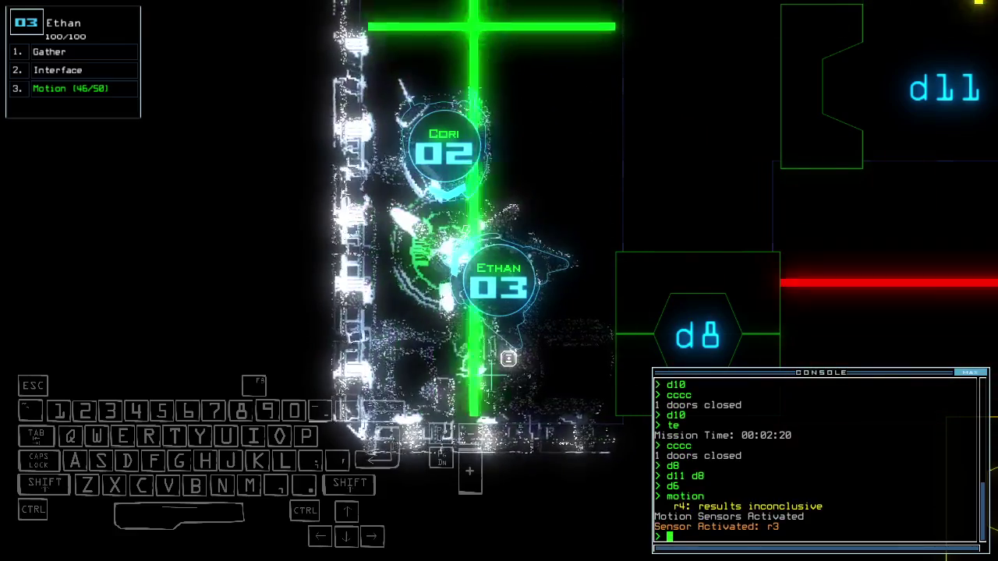
key("3")
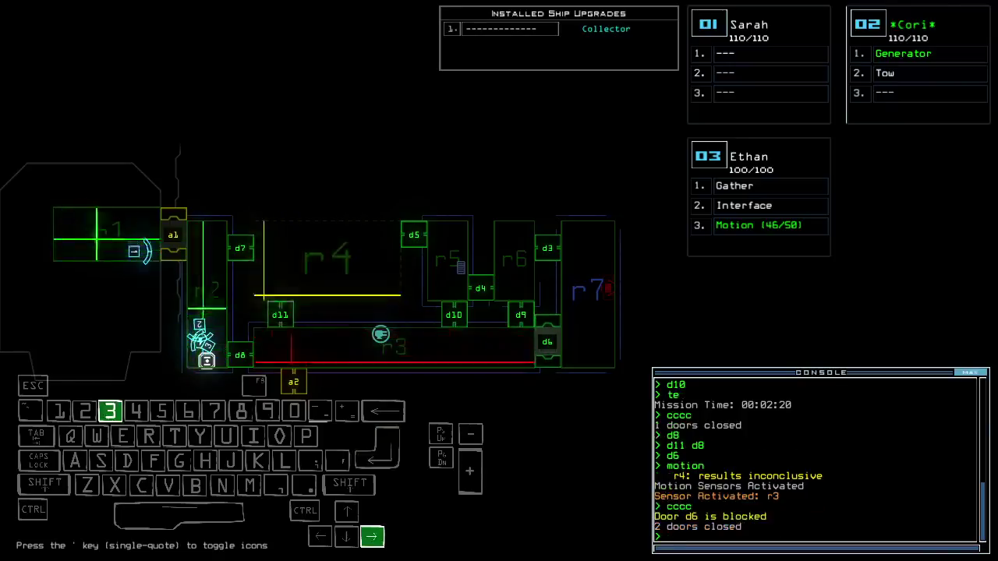
key("3")
key("Up")
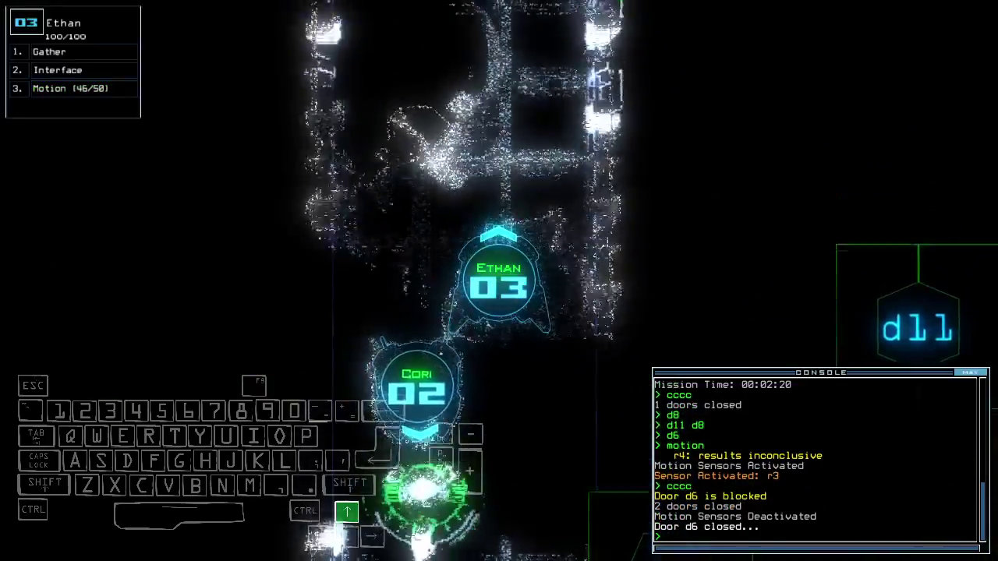
type("d7")
Open door d7 and drive Ethan through it into the room.
key("Return")
key("Up")
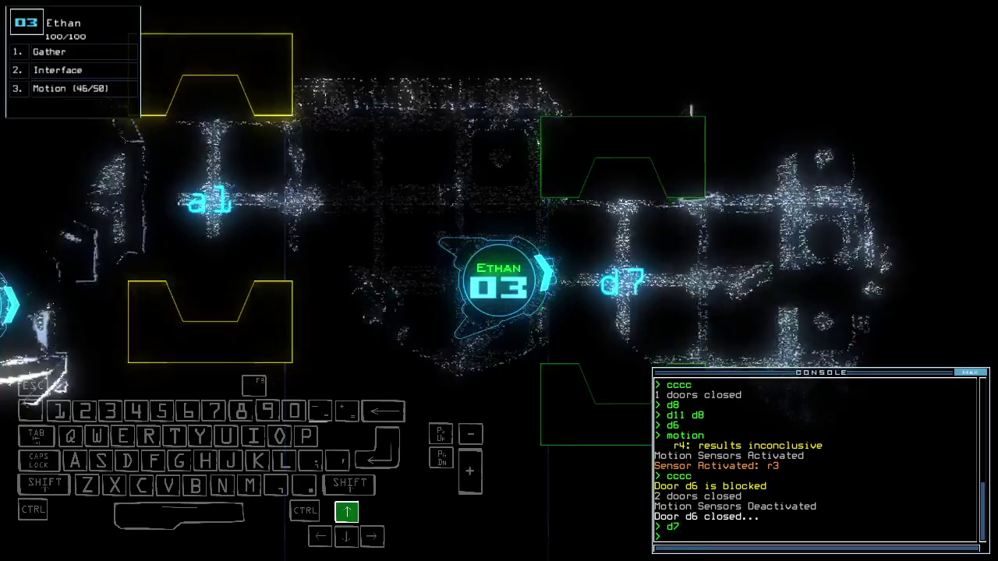
key("Up")
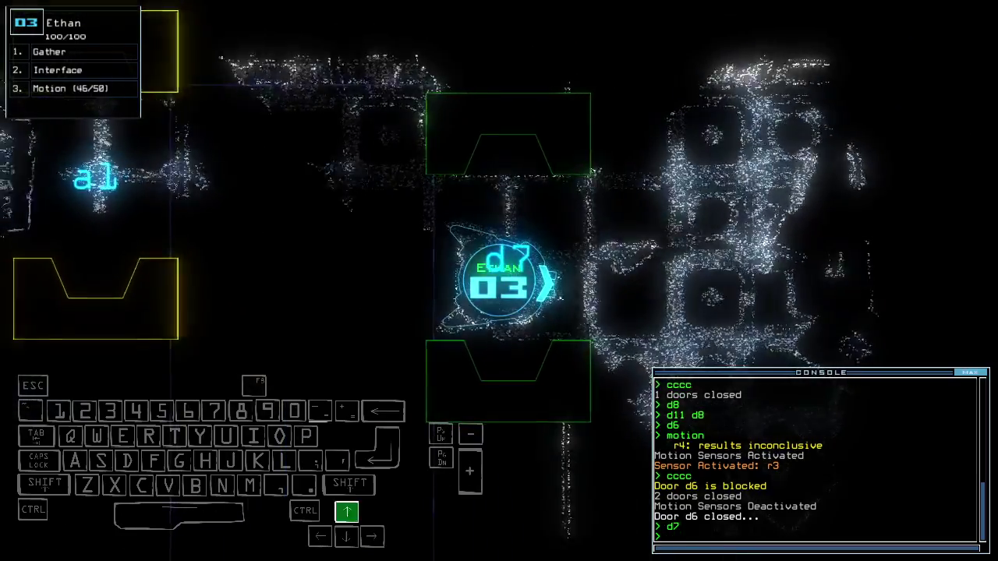
key("Tab")
key("space")
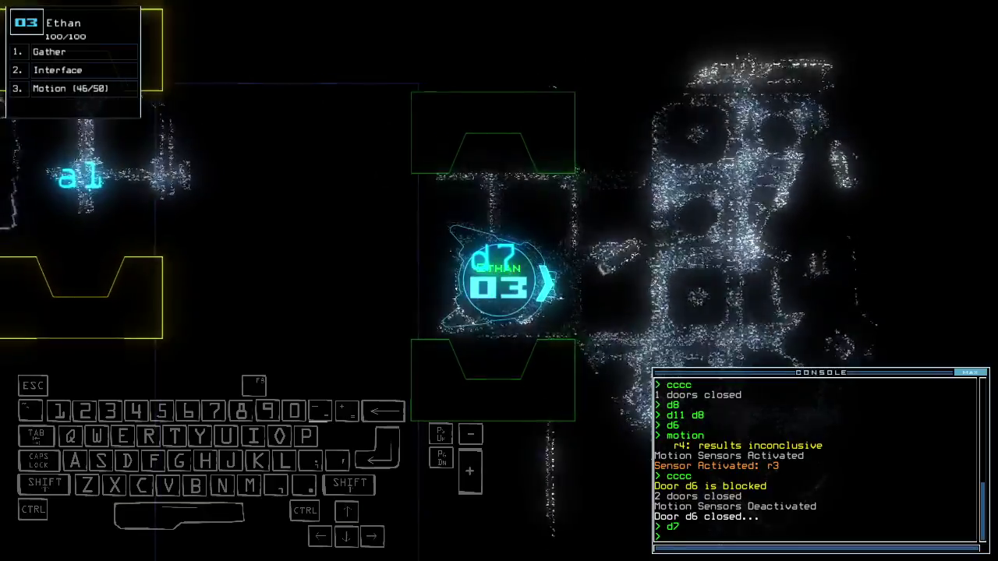
key("Up")
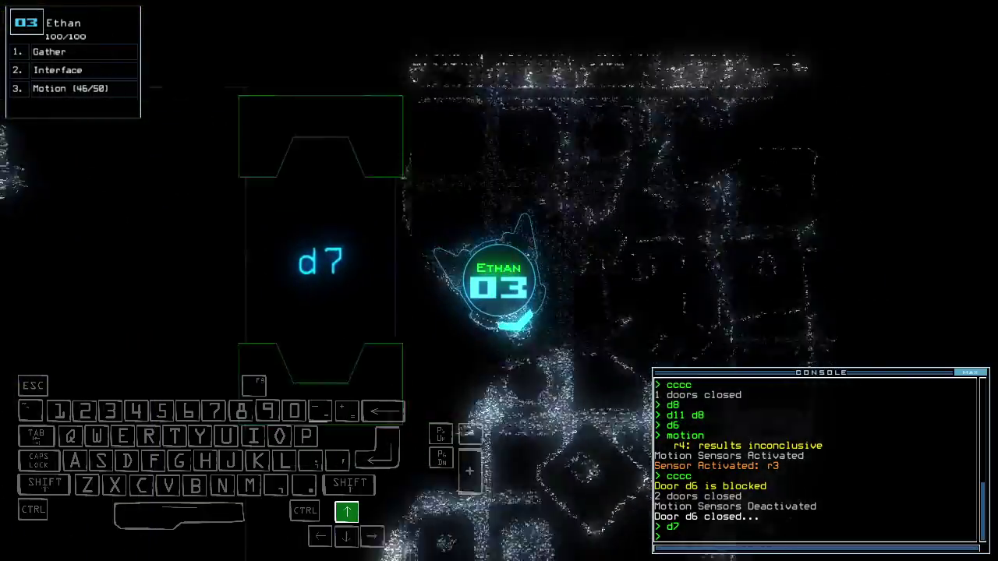
key("Left")
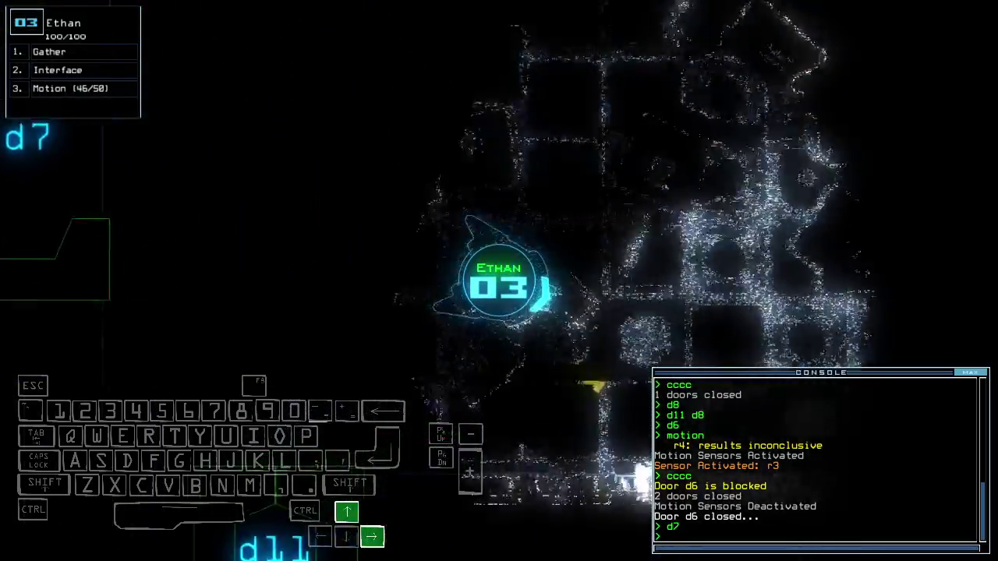
type("g")
Pick up the scrap under Ethan and head toward door d5.
key("Return")
key("Left")
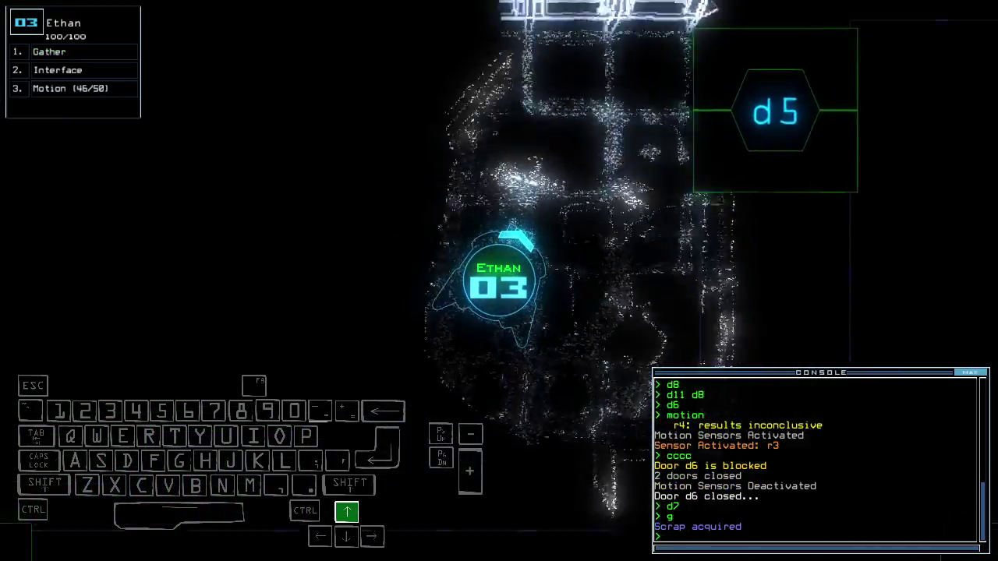
key("Left")
key("Right")
key("Tab")
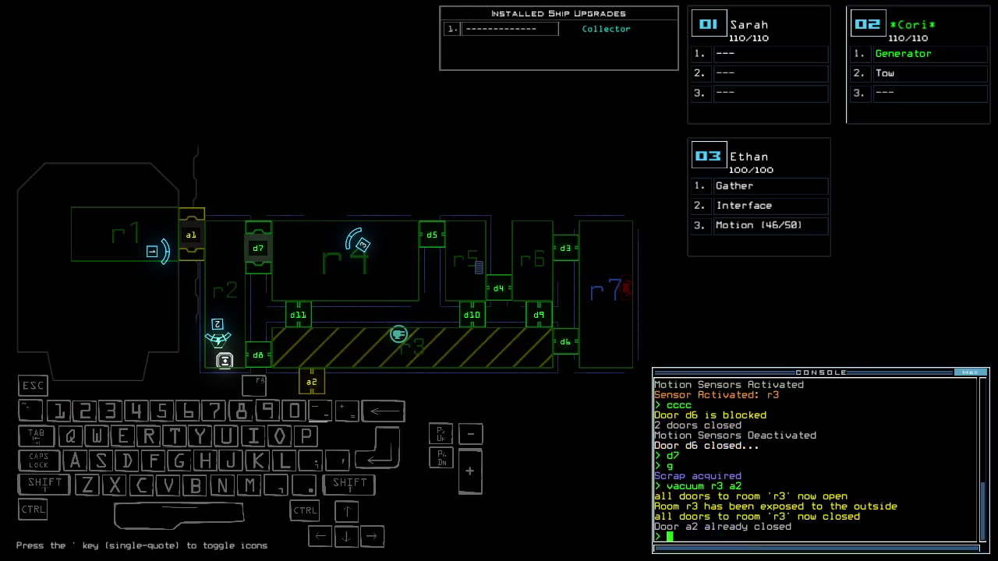
key("Tab")
key("Up")
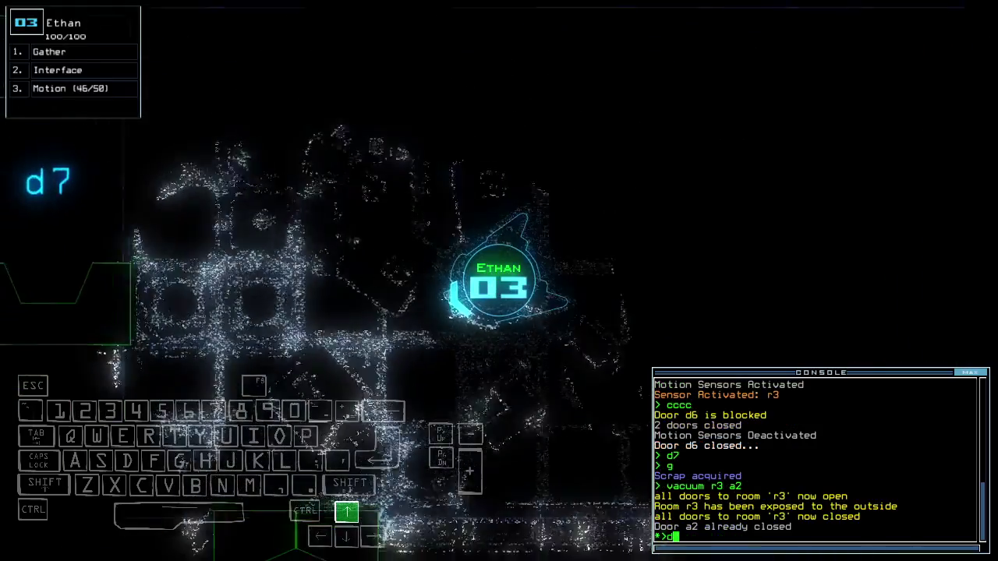
type("d1")
Open door d11, close the two nearby doors, and check mission time.
key("Left")
type("1")
key("Return")
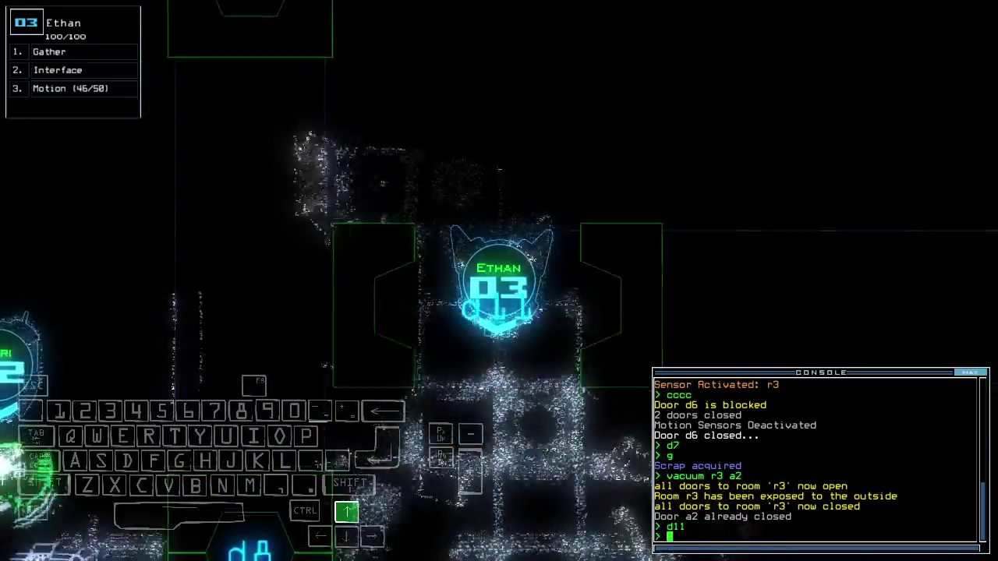
type("cccc")
key("Return")
type("te")
key("Return")
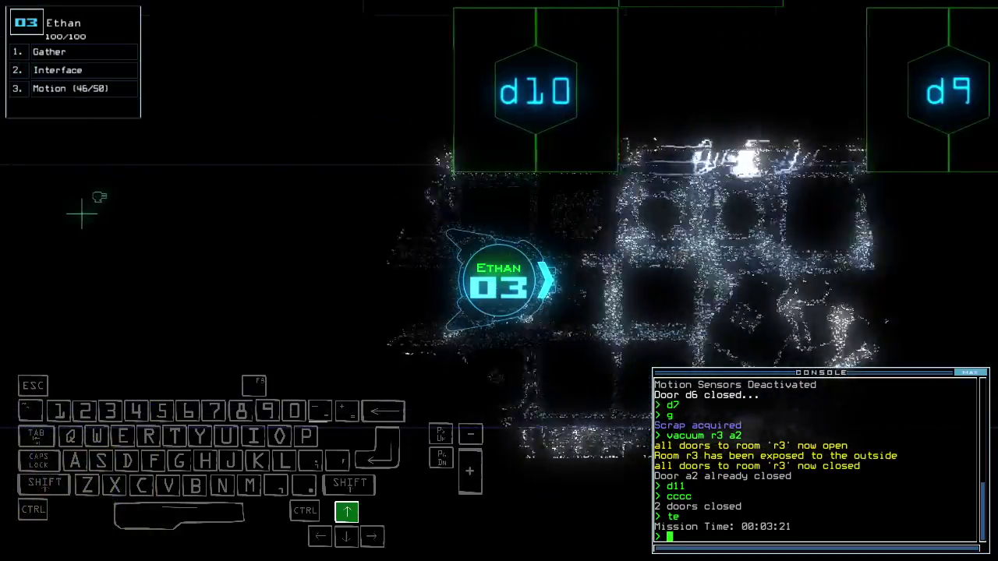
Turn Ethan toward door d9, open it, and back up.
key("Left")
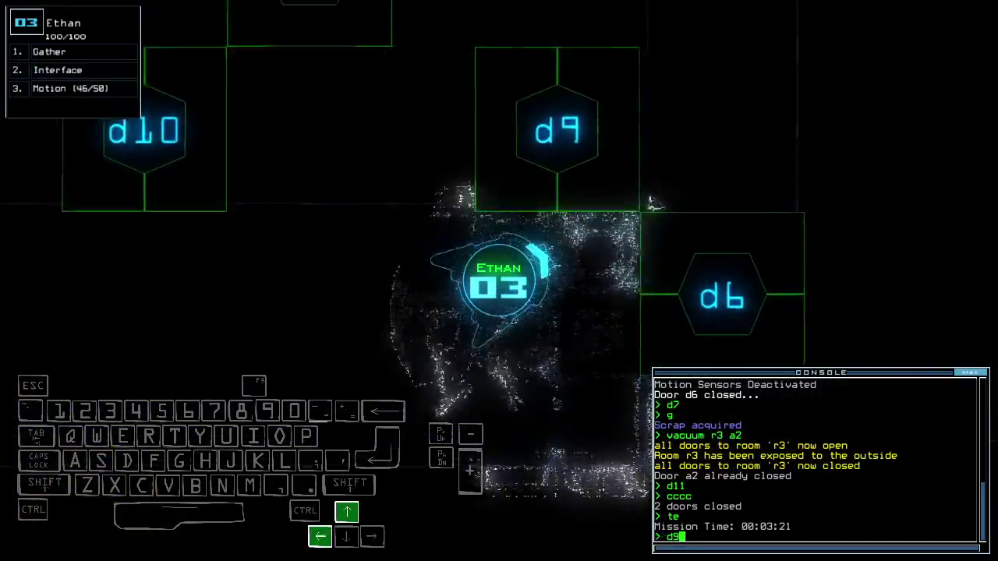
type("d9")
key("Return")
key("Down")
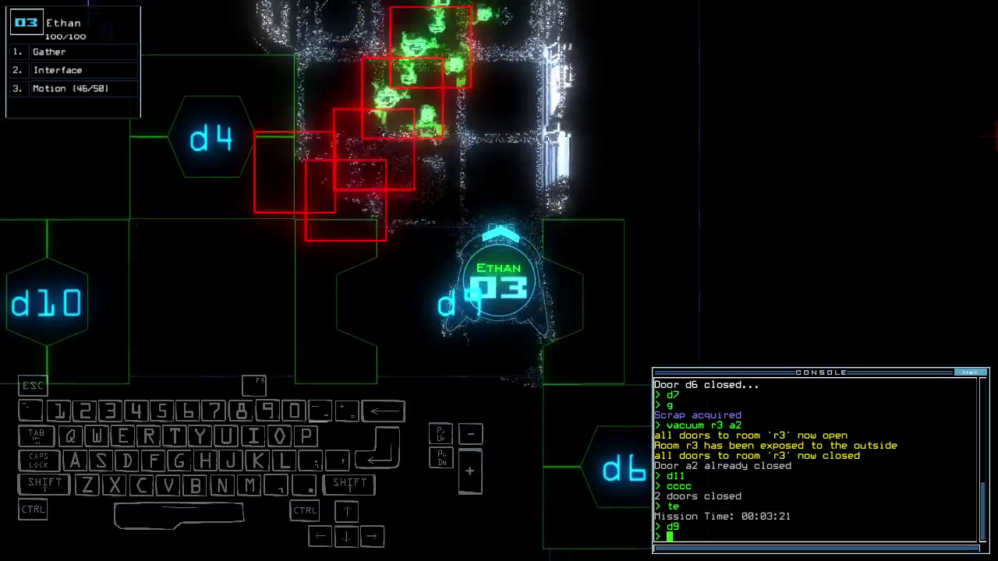
key("Tab")
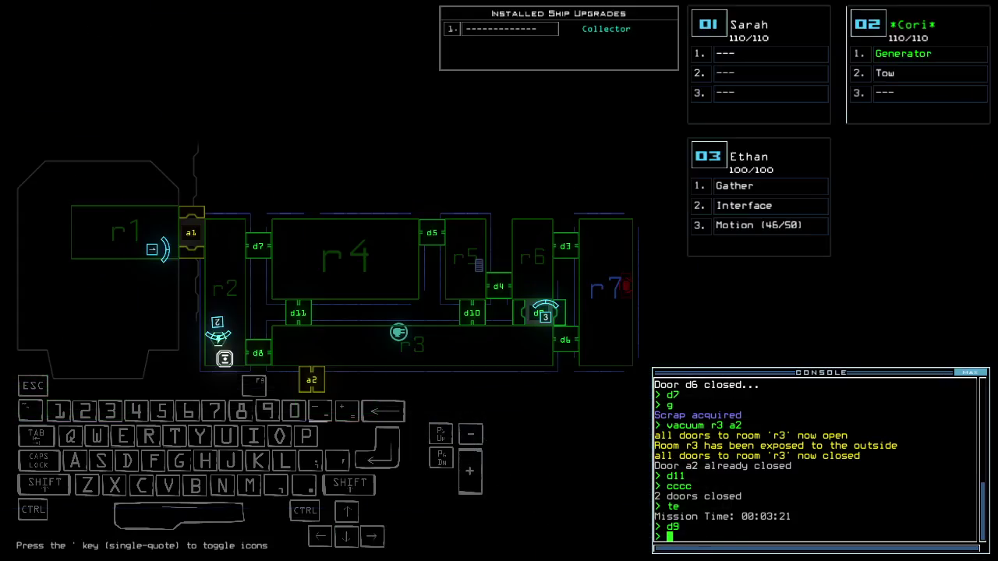
key("Tab")
type("d6")
Drive Ethan forward and open door d6.
key("Return")
key("Up")
key("Left")
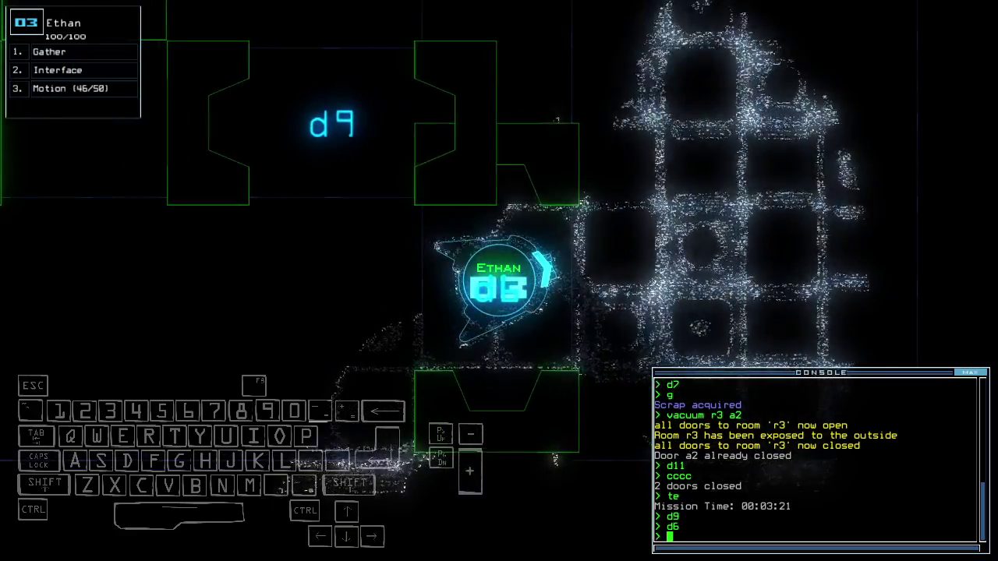
key("Tab")
key("Tab")
Send Ethan back toward starting room r1 with a command aimed at r7.
key("Up")
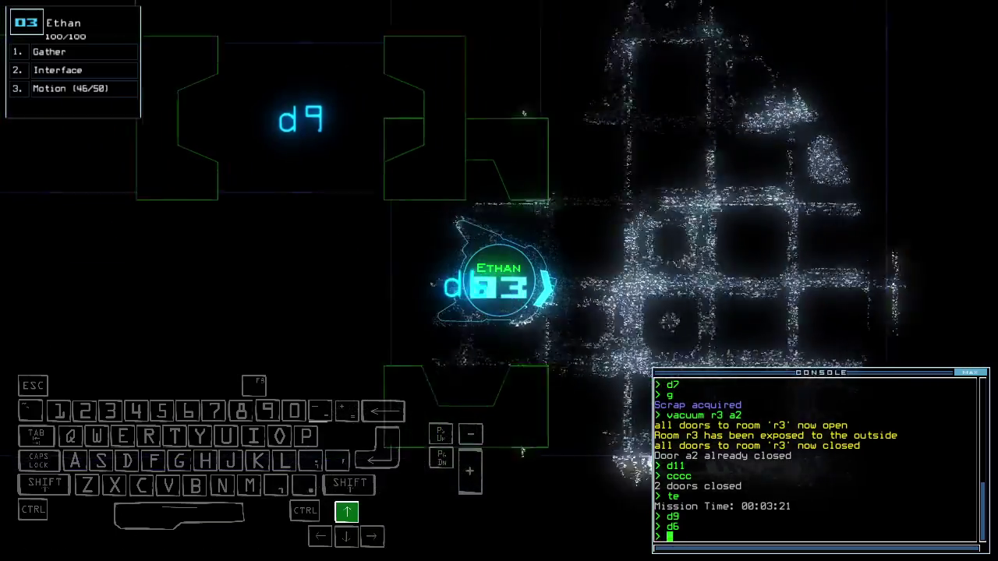
key("Left")
type("f r7")
key("Return")
type("back")
Send drone 3 toward r1, check mission time, and toggle door d3 twice.
key("Return")
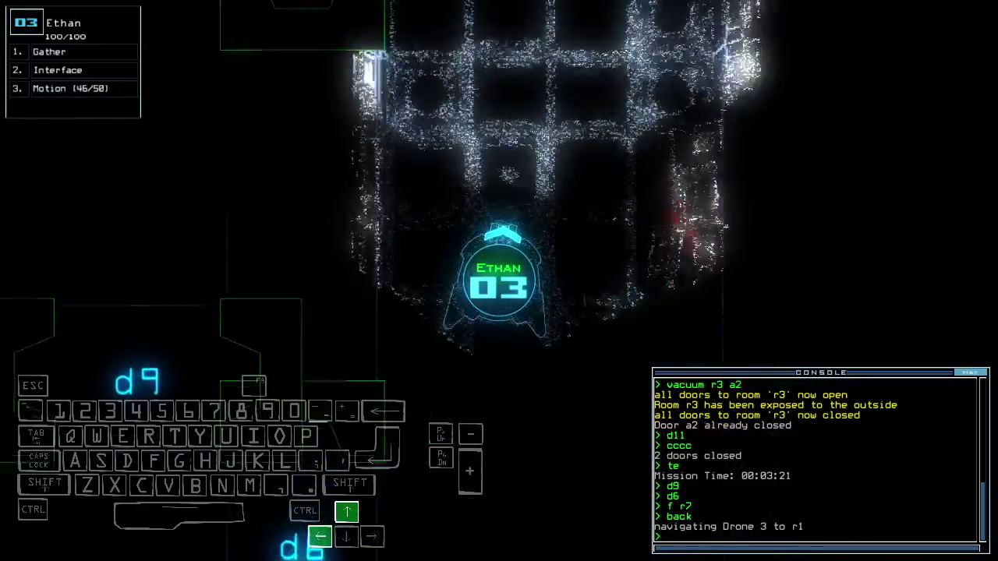
type("te")
key("Return")
type("d3")
key("Return")
key("Tab")
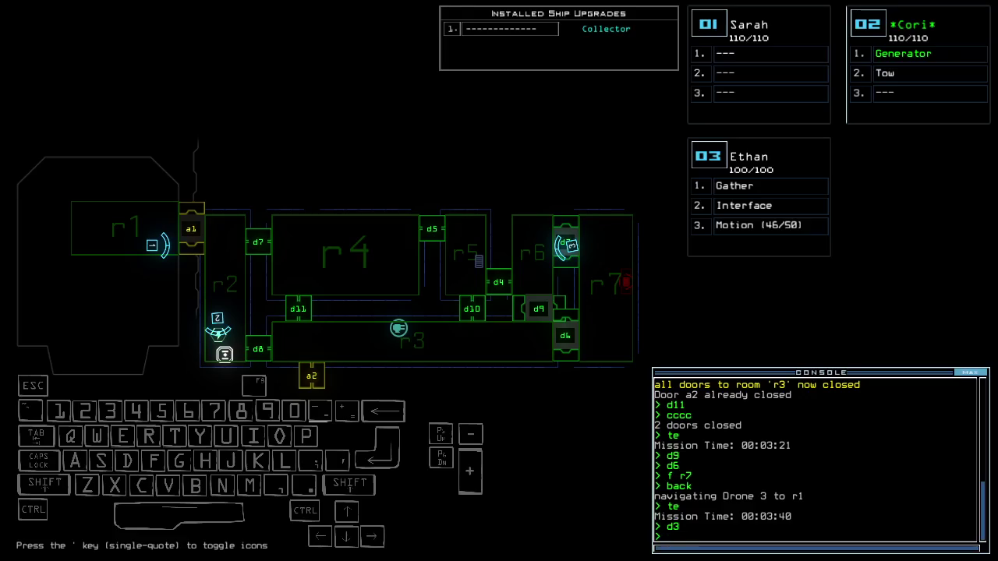
type("d3")
key("Return")
Back drone 3 away from door d3 and turn it toward room r7.
key("Down")
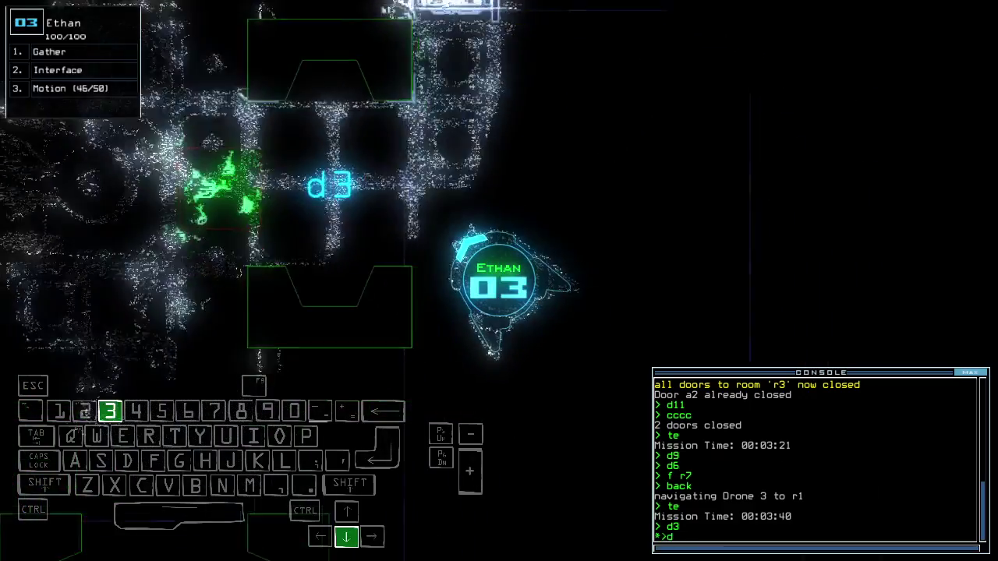
key("Right")
key("Tab")
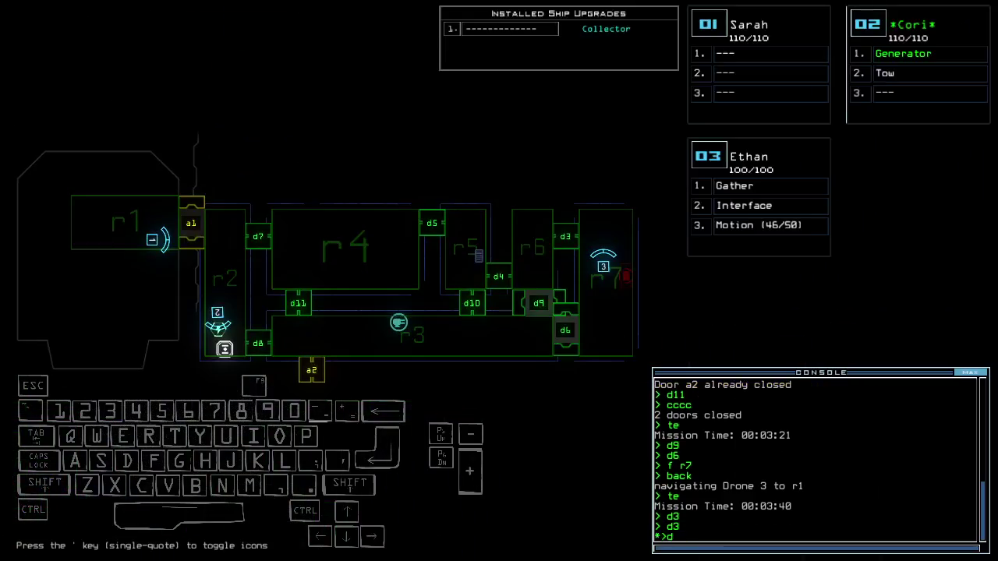
key("Tab")
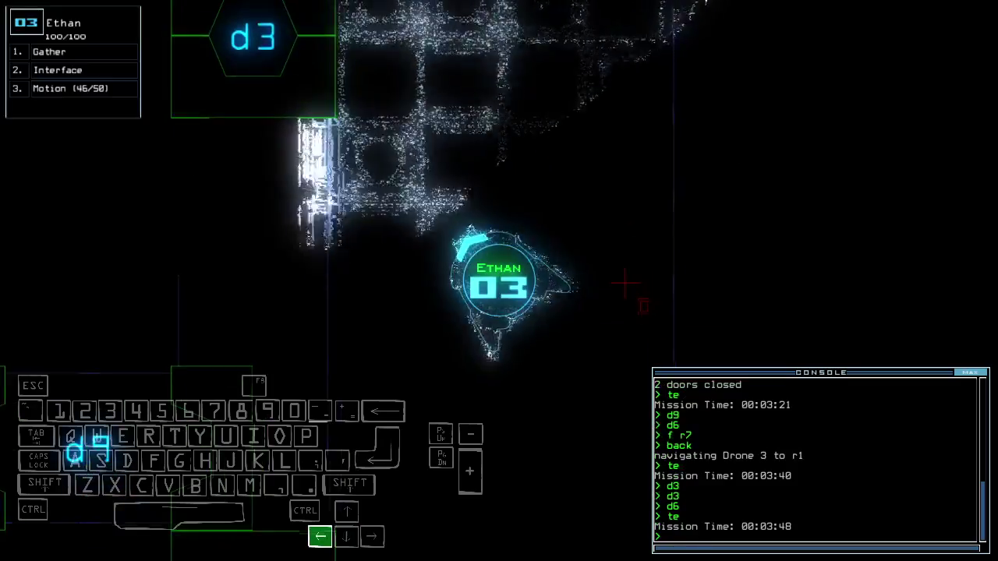
type("cccc")
Close the open doors, toggle door d6, and take control of Cori.
key("Return")
type("d6")
key("Return")
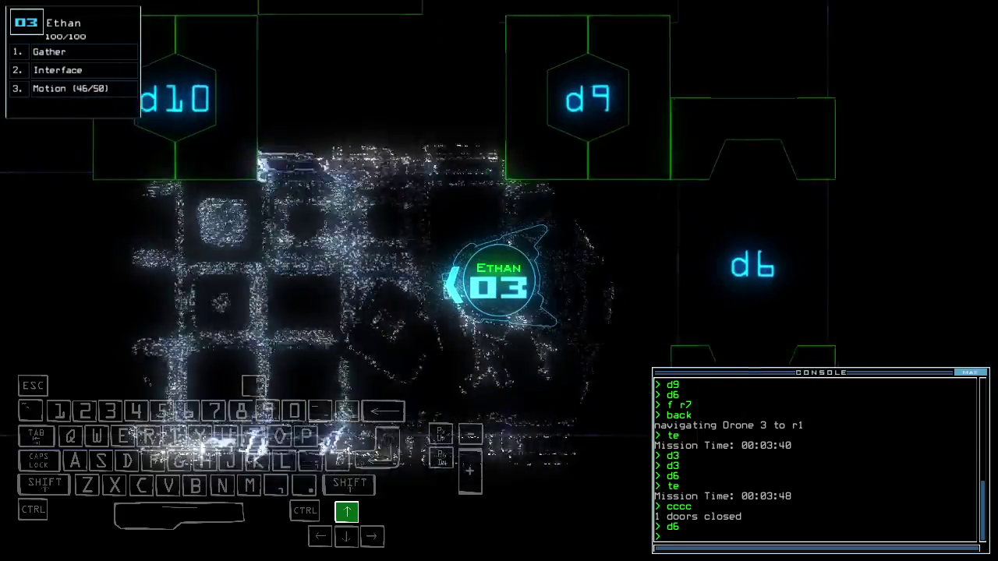
key("Tab")
type("2te")
Check mission time twice and drive Cori toward airlock a1.
key("Return")
type("te")
key("Return")
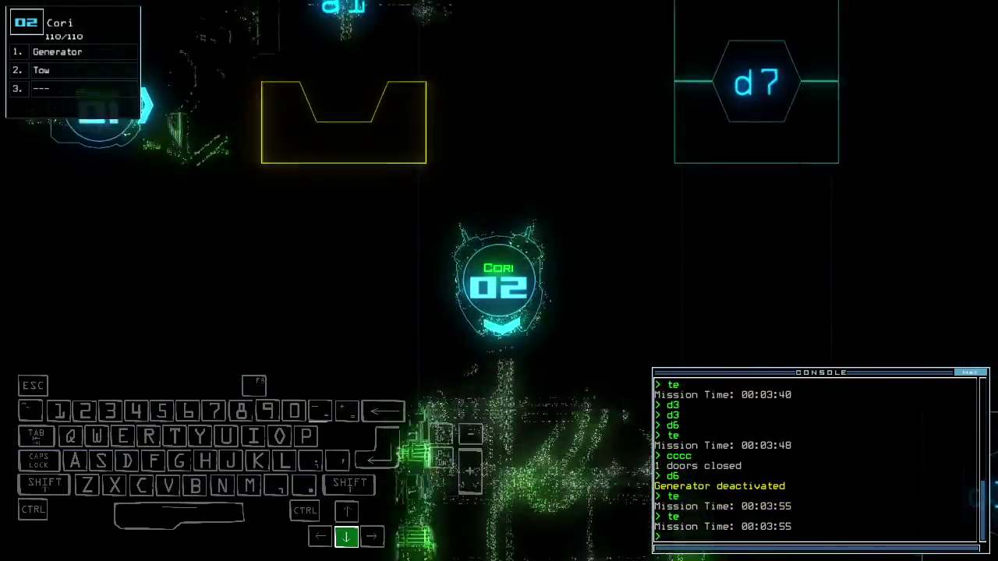
type("te")
key("Return")
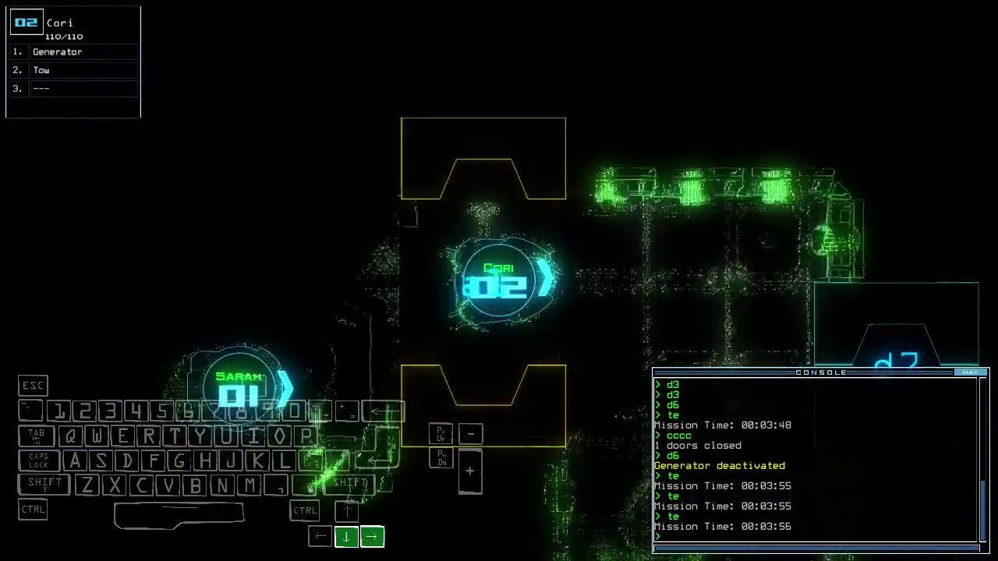
Steer Ethan right, back, and left, then return control to Cori.
key("3")
key("Right")
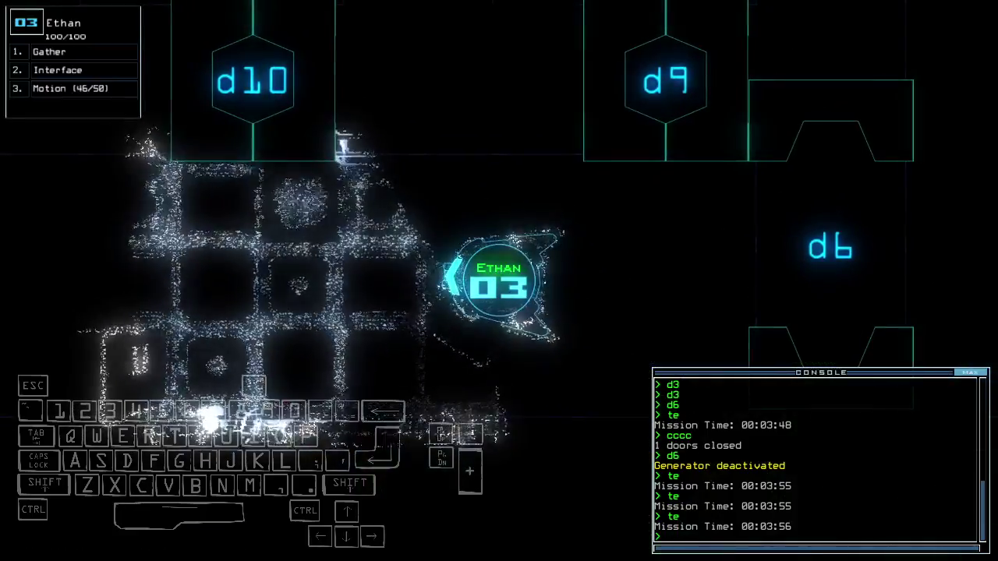
key("Down")
key("Left")
key("Up")
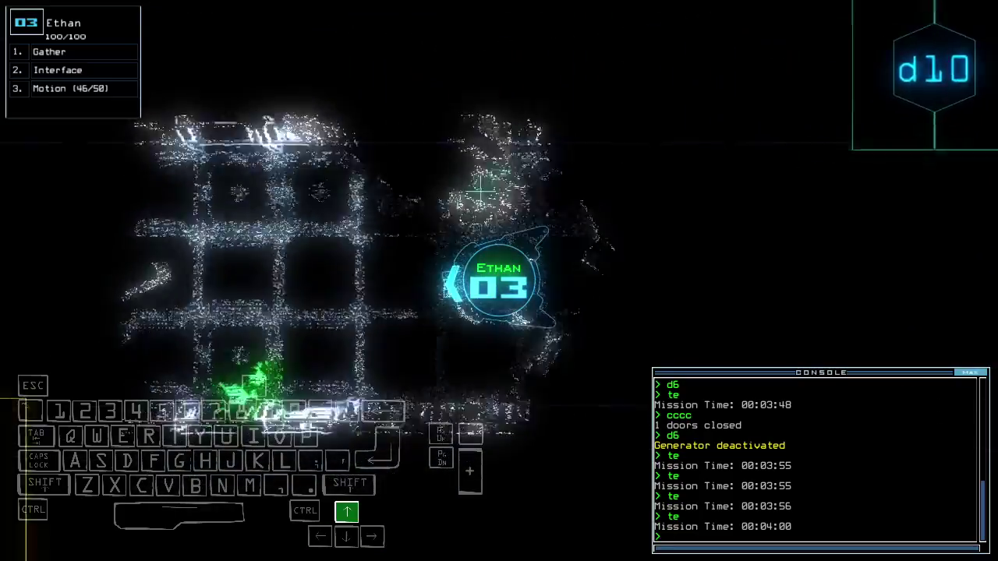
key("2")
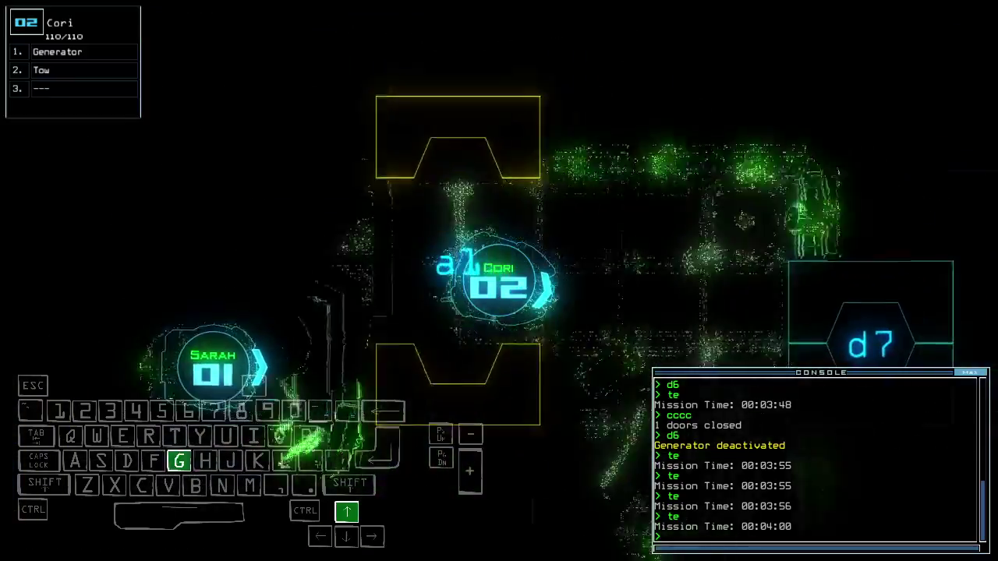
type("generator")
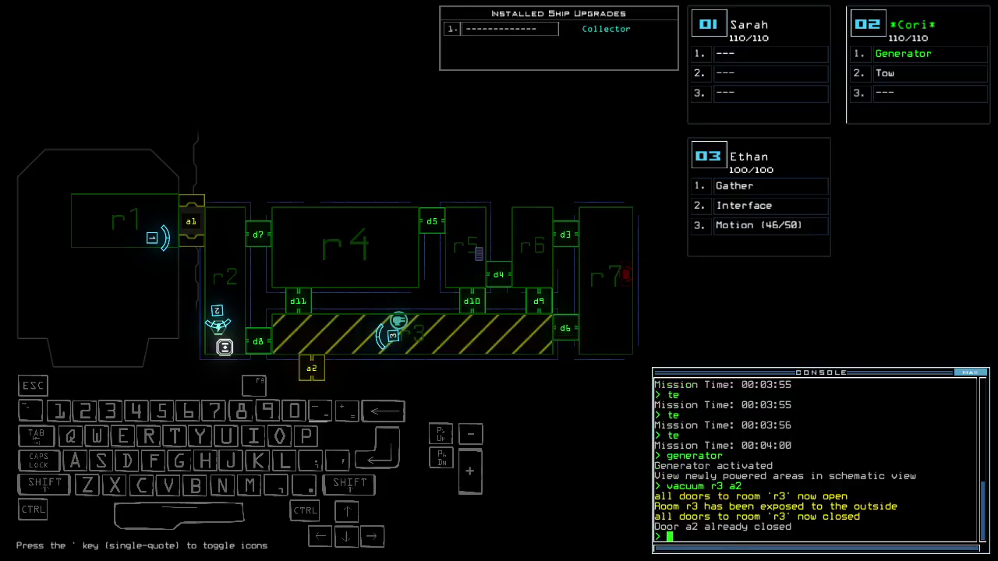
Drive Ethan forward and toggle door d6 twice.
key("3")
key("Up")
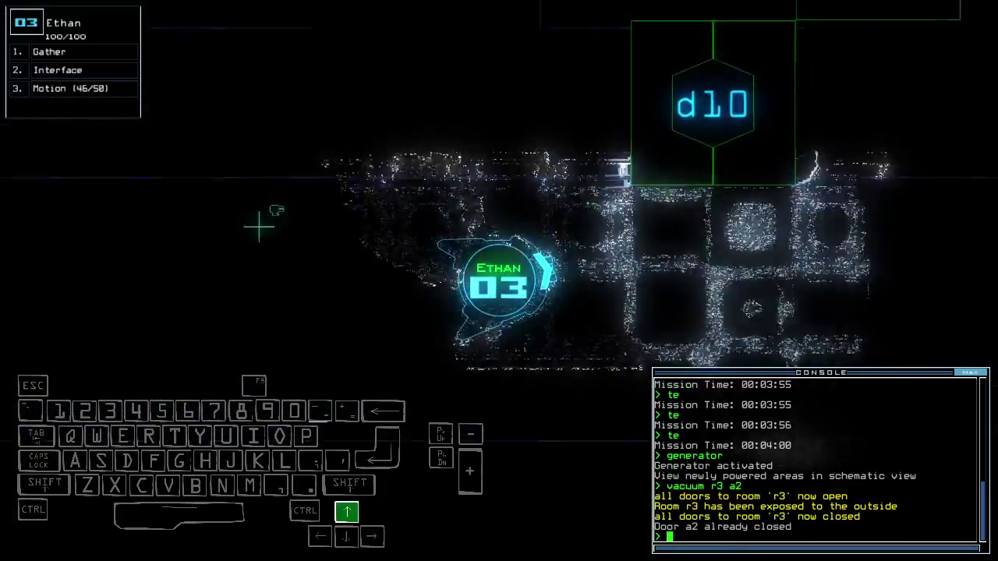
type("d")
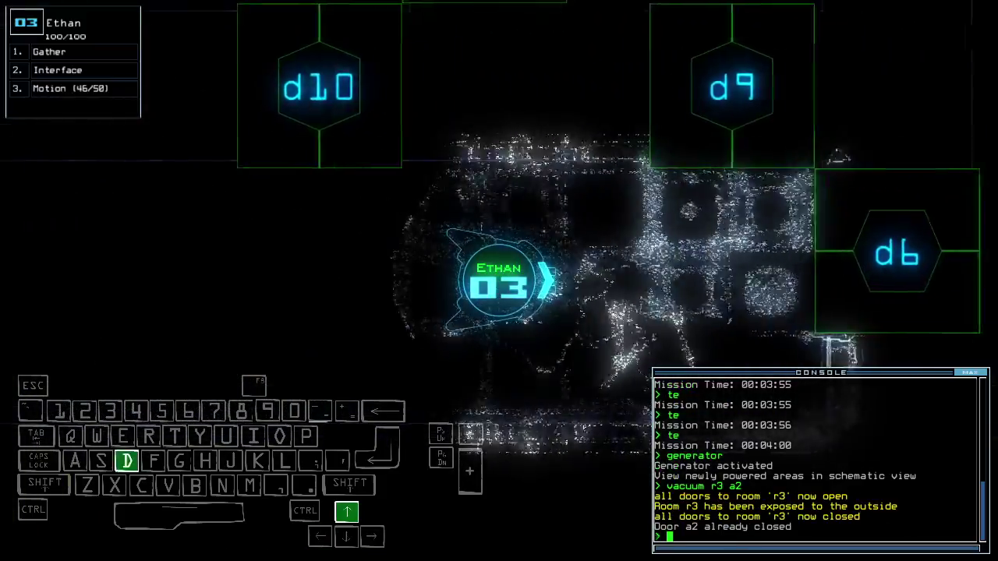
type("d6")
key("Return")
type("d6")
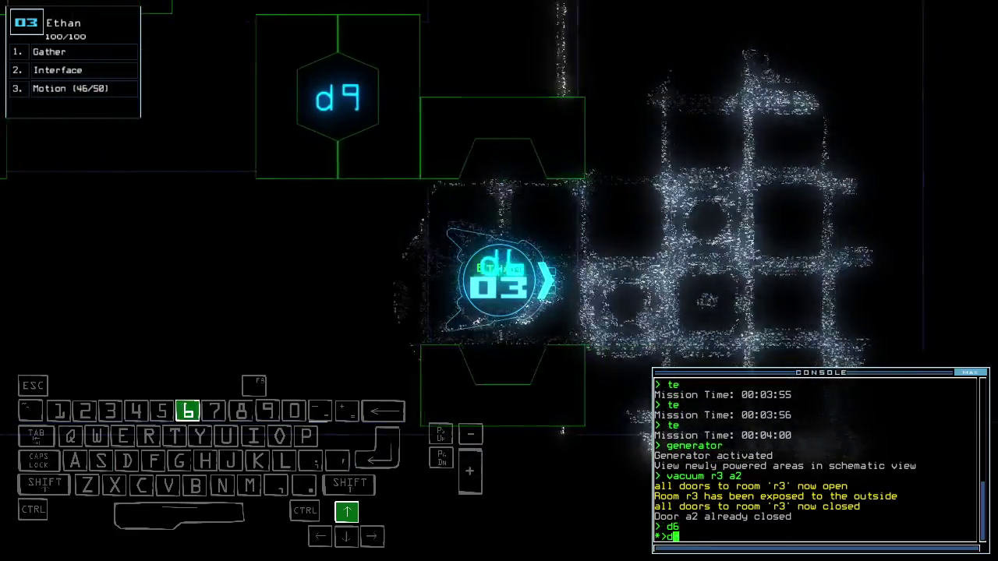
key("Return")
key("space")
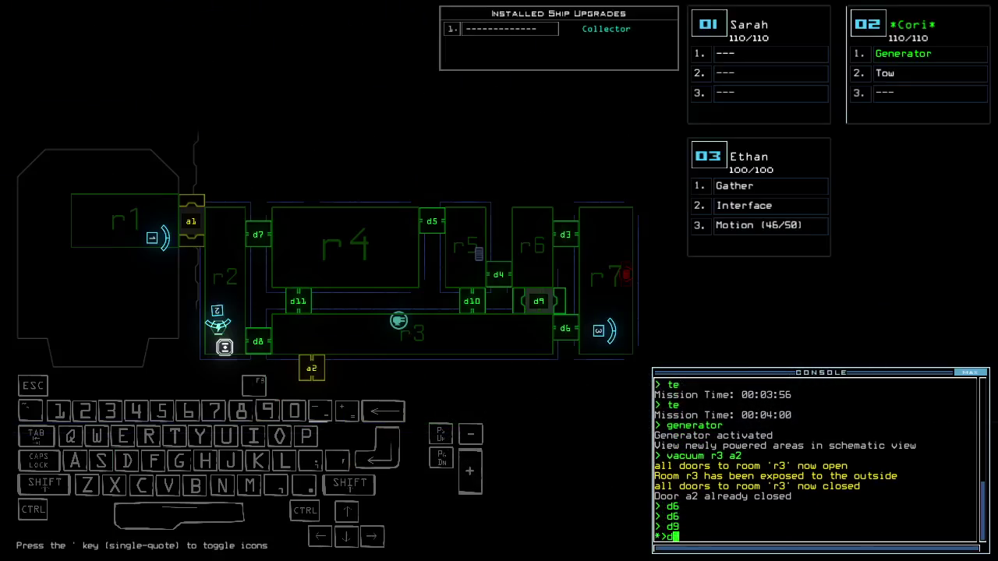
type("3")
Toggle door d3, drive Ethan forward, and close the doors around him.
key("Return")
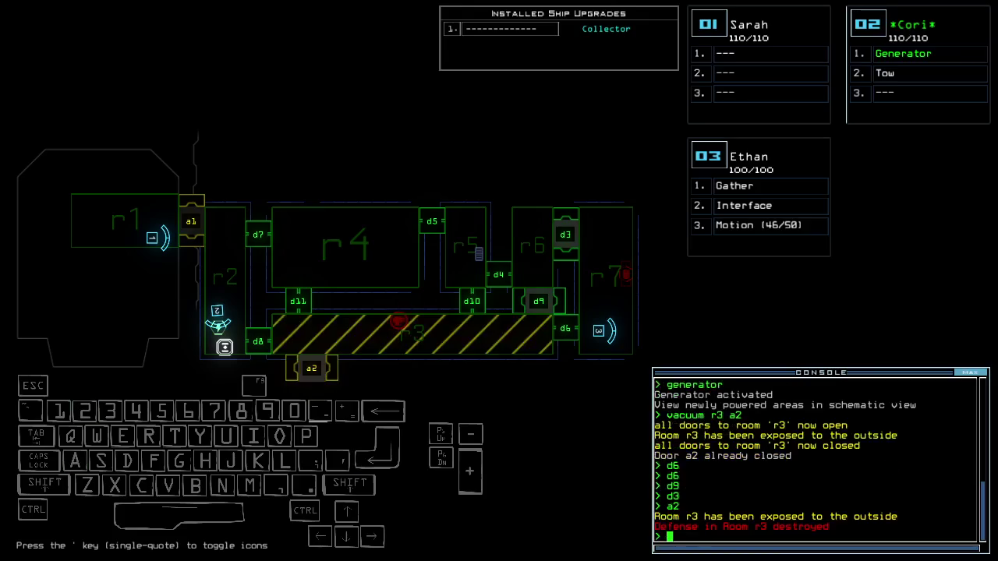
key("space")
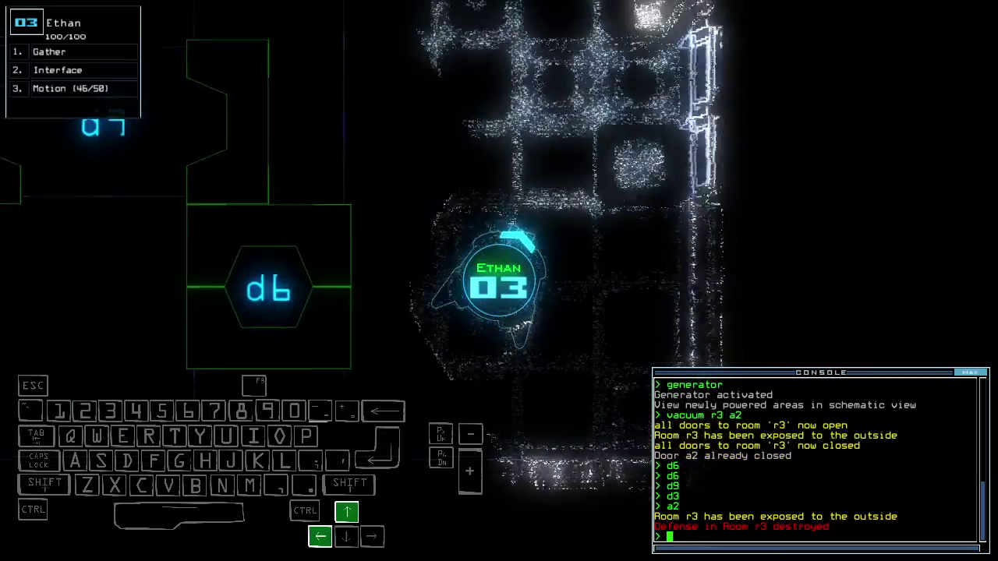
key("Up")
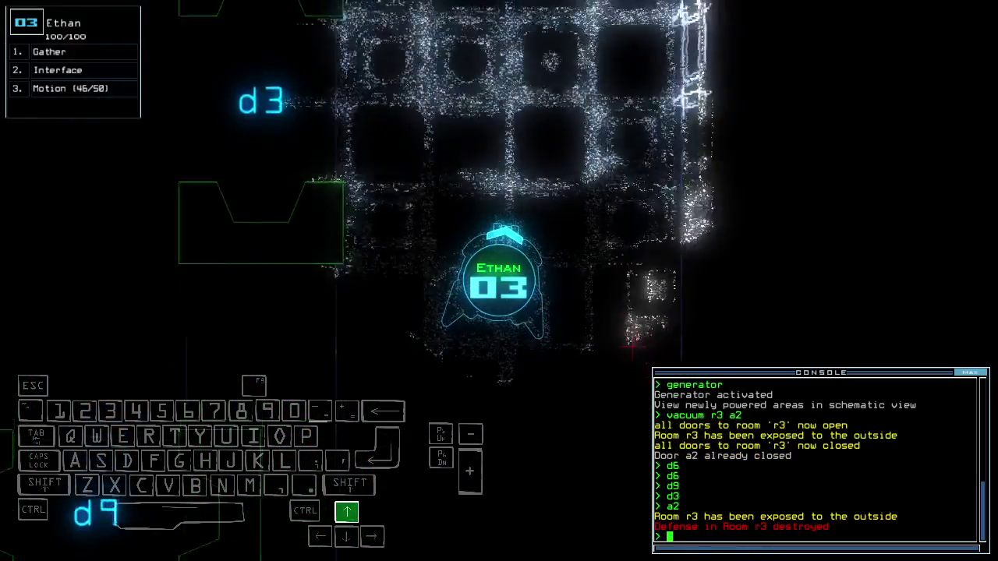
key("Left")
type("vv")
key("Return")
Drive Ethan forward, alternating between the ship map and his camera view.
key("space")
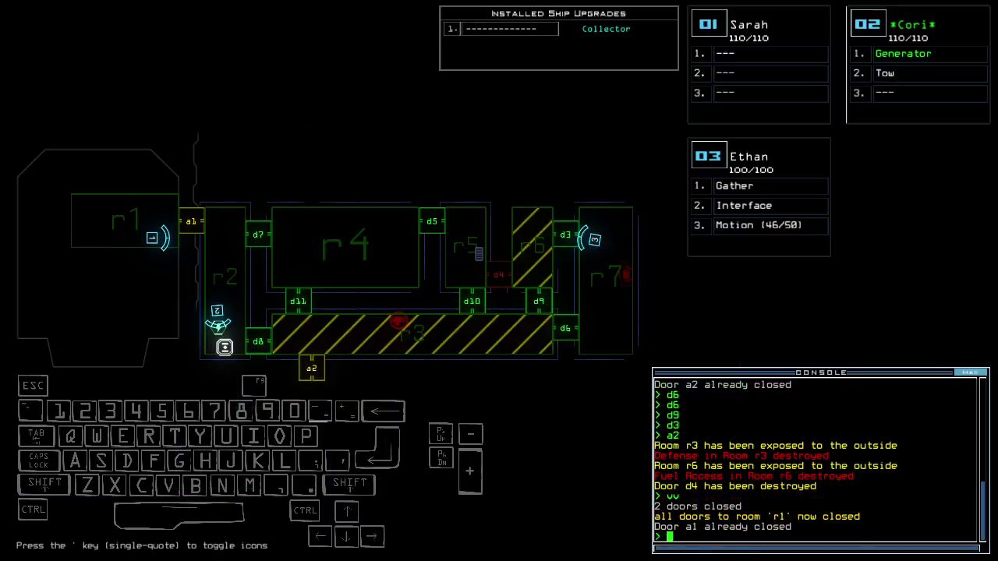
key("space")
key("Up")
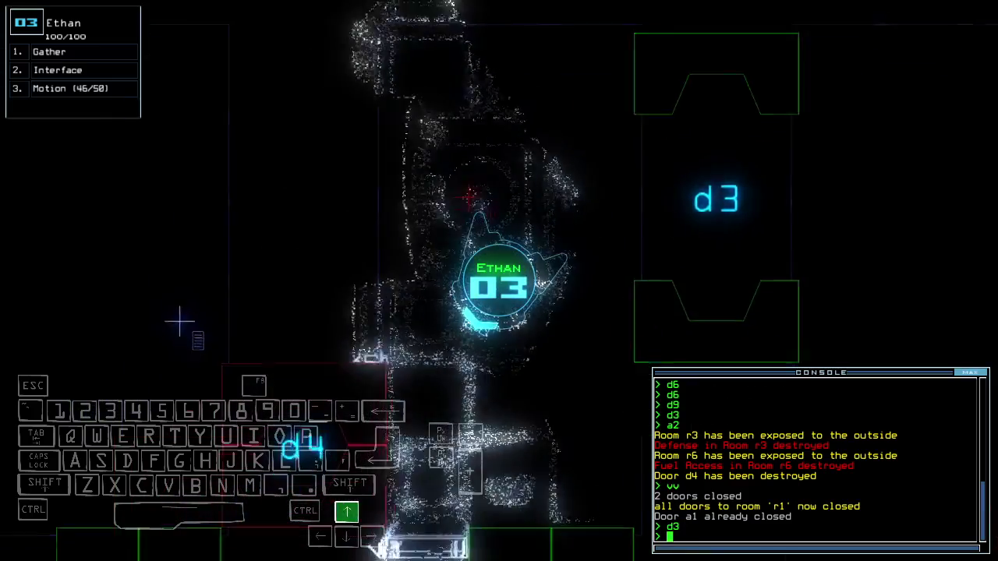
key("space")
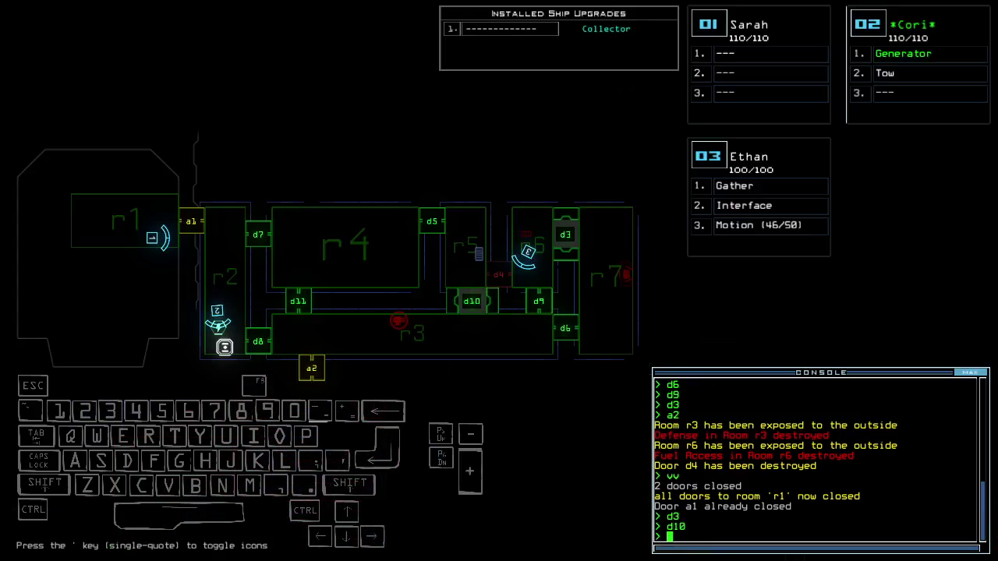
key("space")
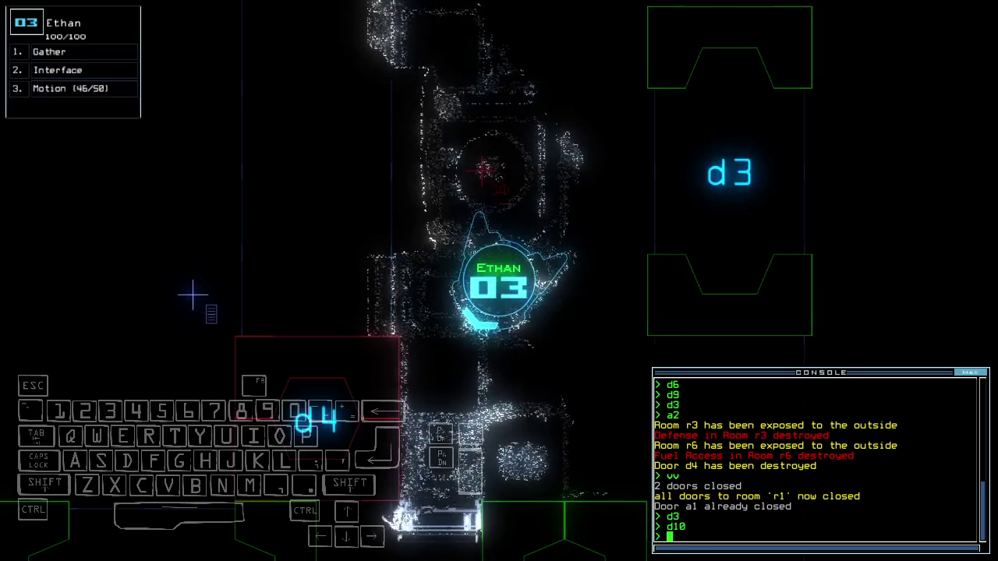
type("mo")
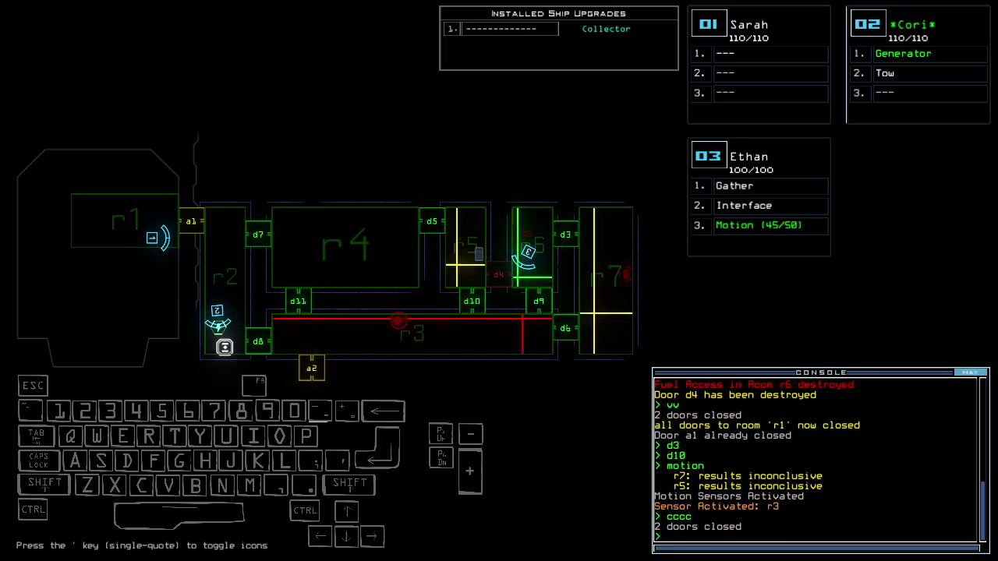
Drive Ethan to door d9, open it, and maneuver past it.
key("Down")
key("space")
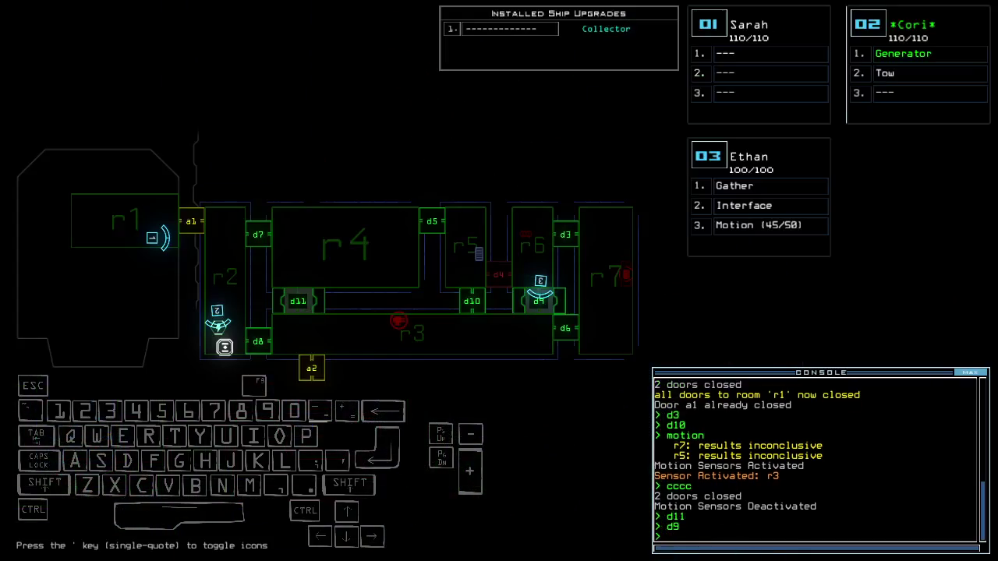
type("d9")
key("Return")
key("Up")
key("Right")
key("Down")
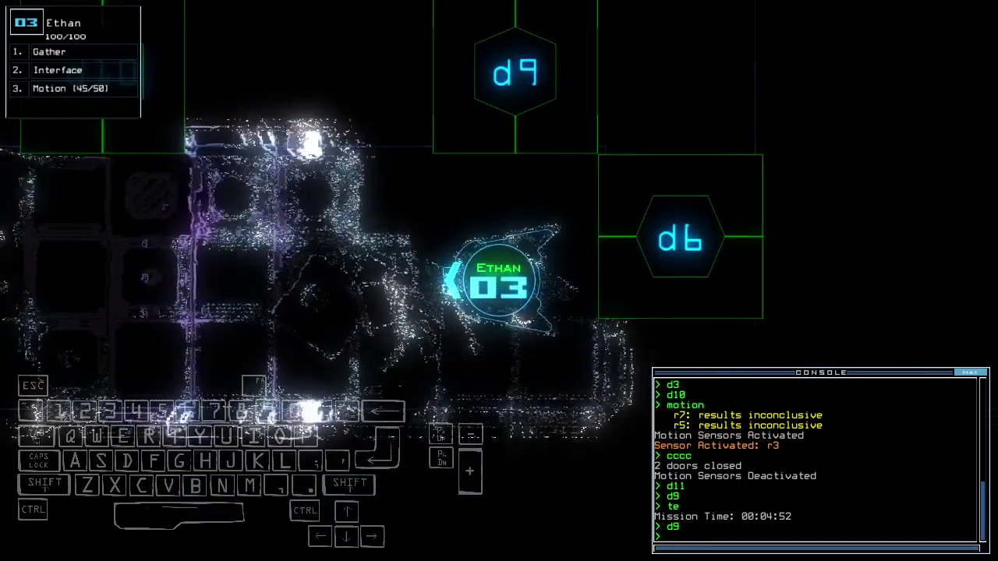
Drive Ethan forward toward door d10, checking the ship map.
key("space")
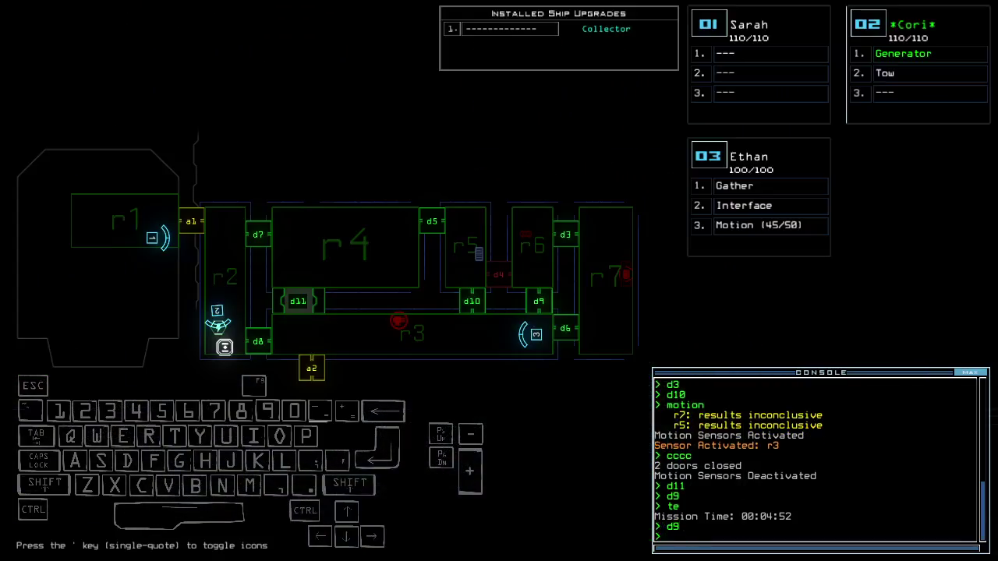
key("space")
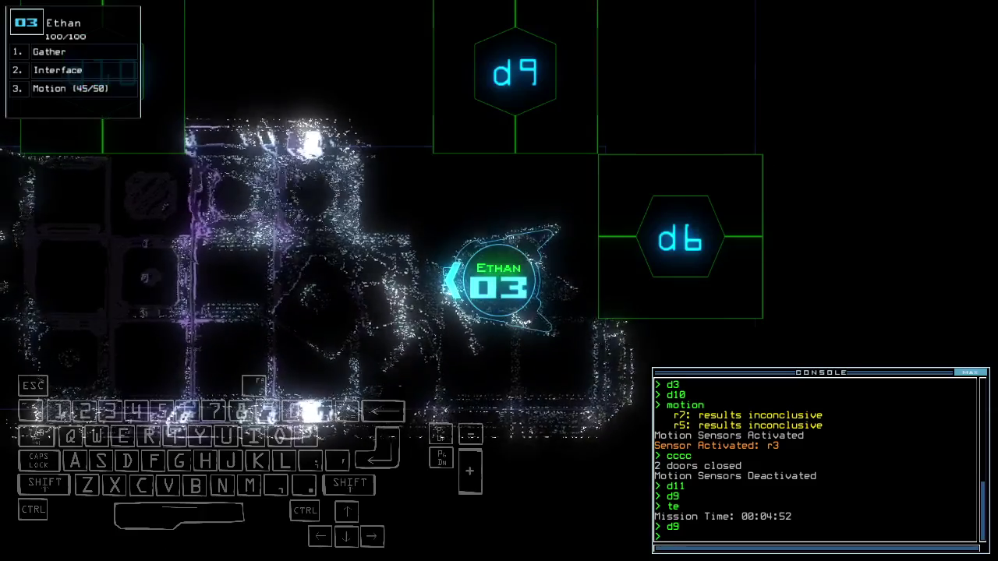
key("space")
key("space")
key("space")
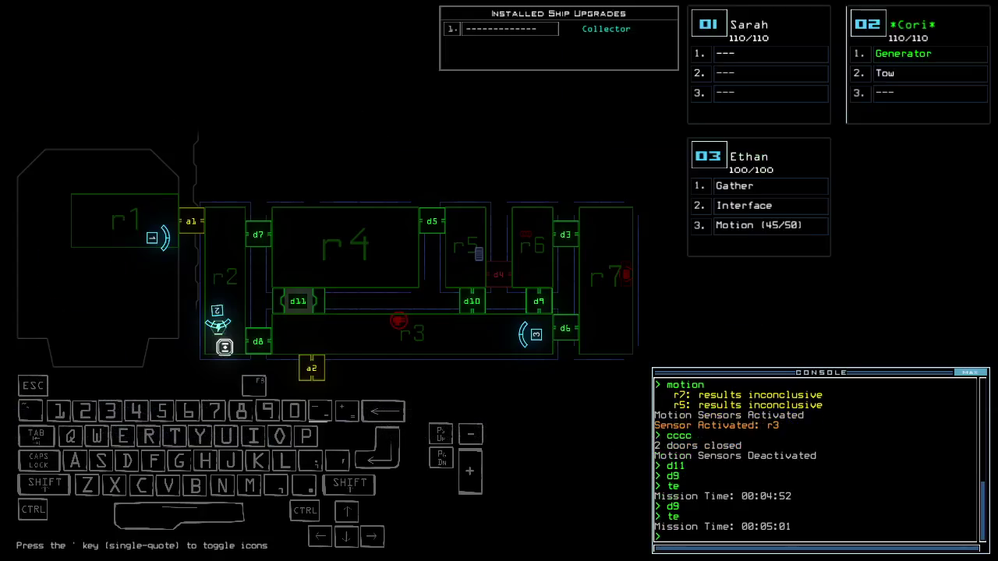
key("space")
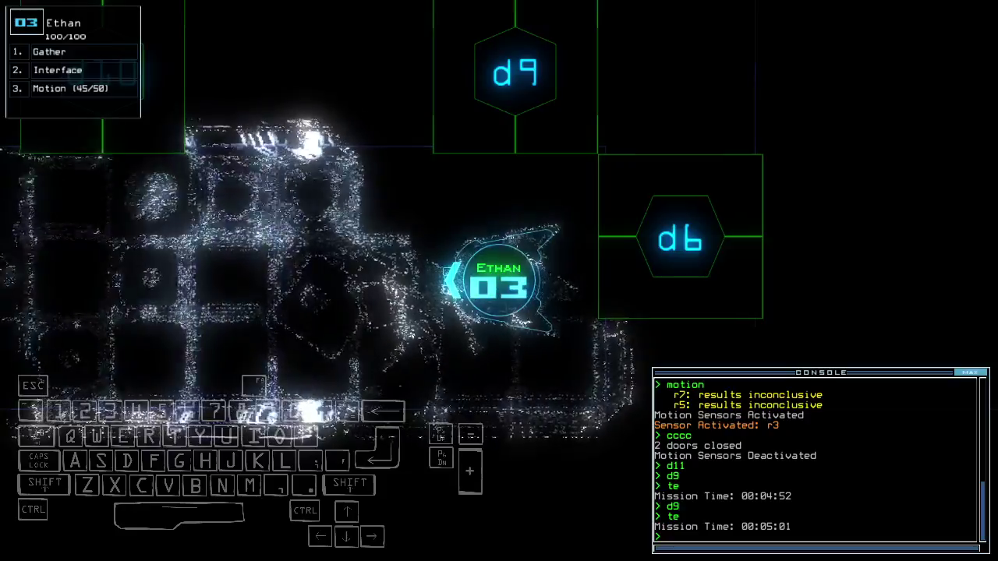
key("Up")
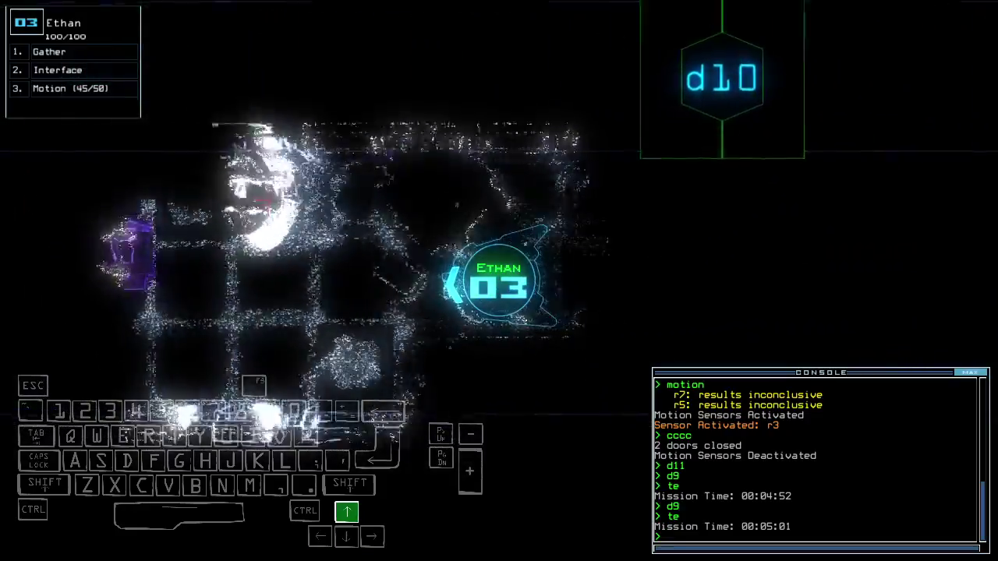
Steer drone 03 back and forth along the corridor and check mission time.
key("space")
key("space")
key("Up")
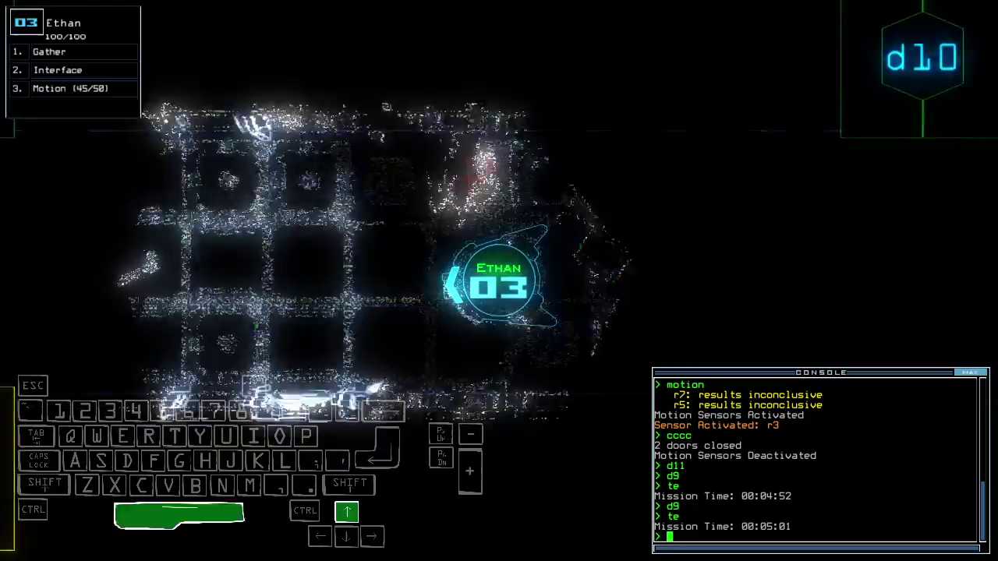
key("Down")
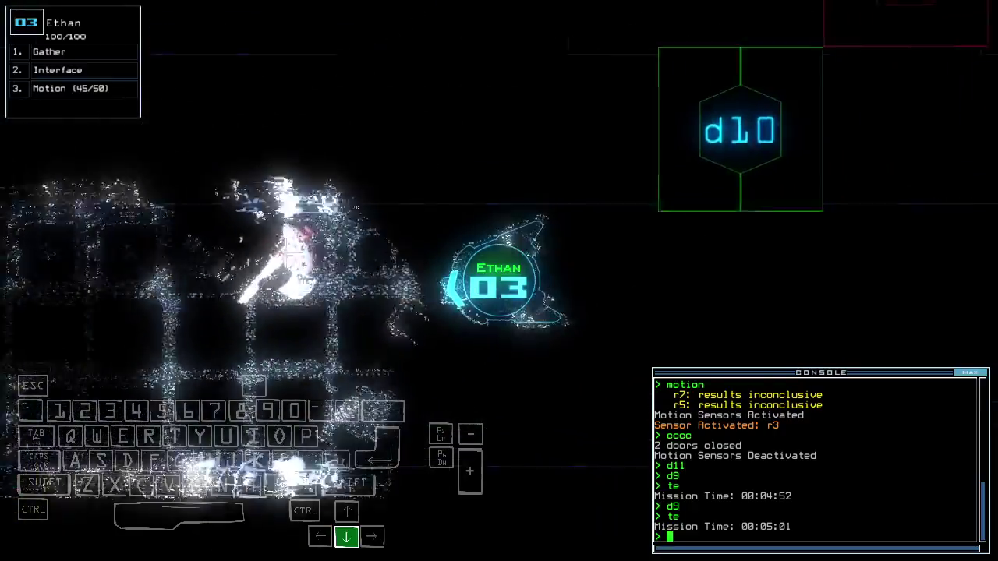
key("Up")
type("te")
key("Return")
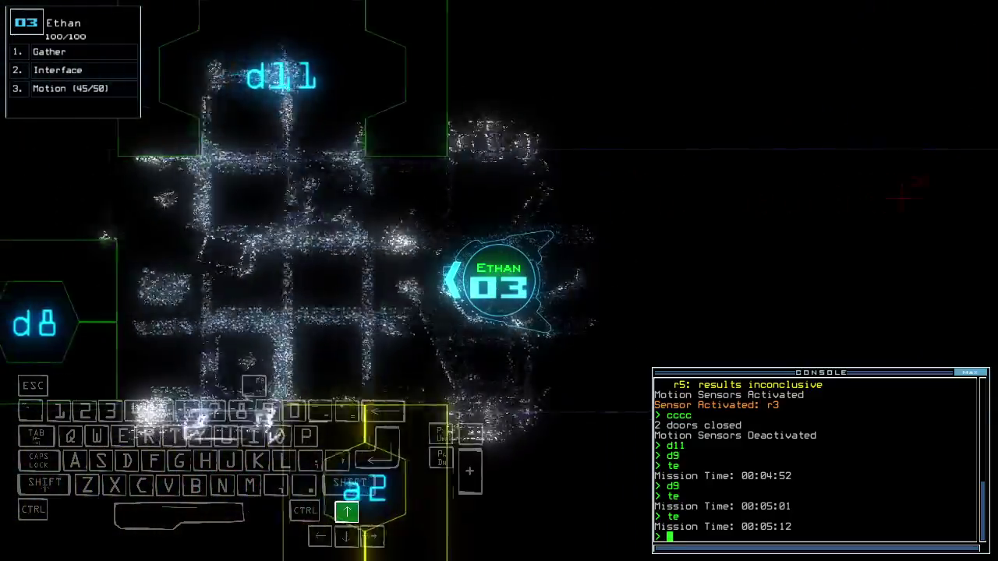
type("d8")
Toggle door d8 and close the doors around the drones.
key("Return")
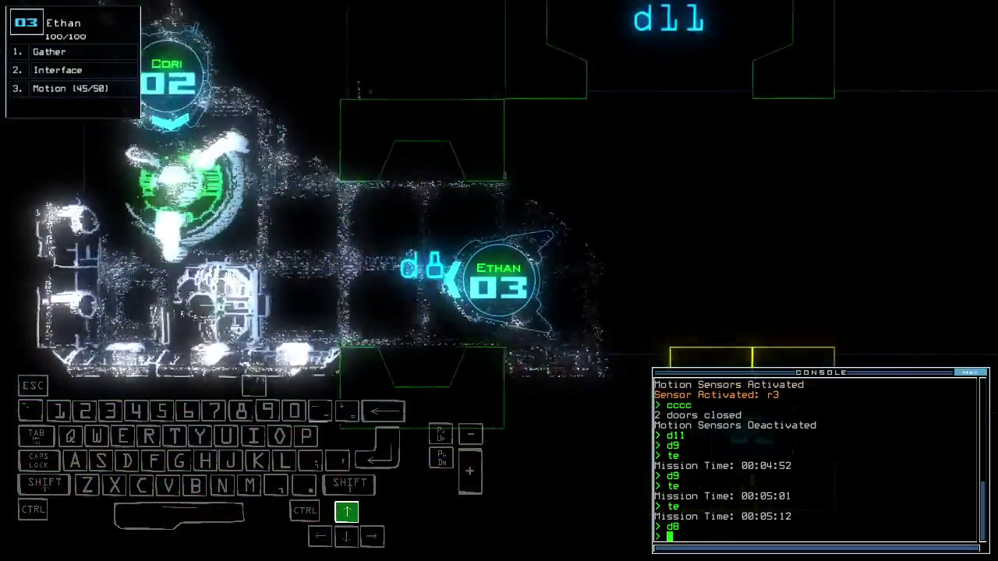
type("cccc")
key("Return")
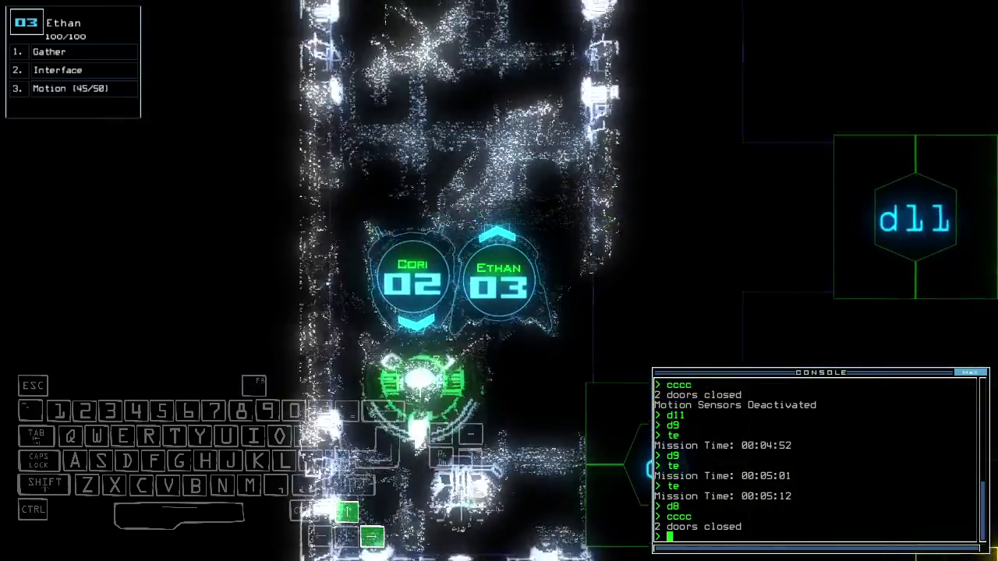
key("Tab")
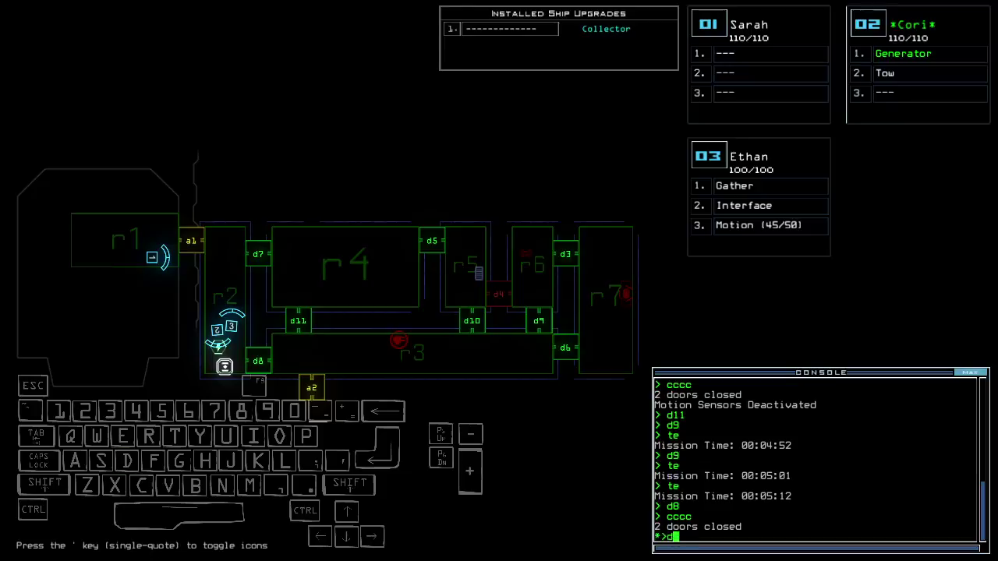
key("Tab")
Open all doors into r1, send drone 2 back to r1, and check the time.
key("Up")
type("arr")
key("Return")
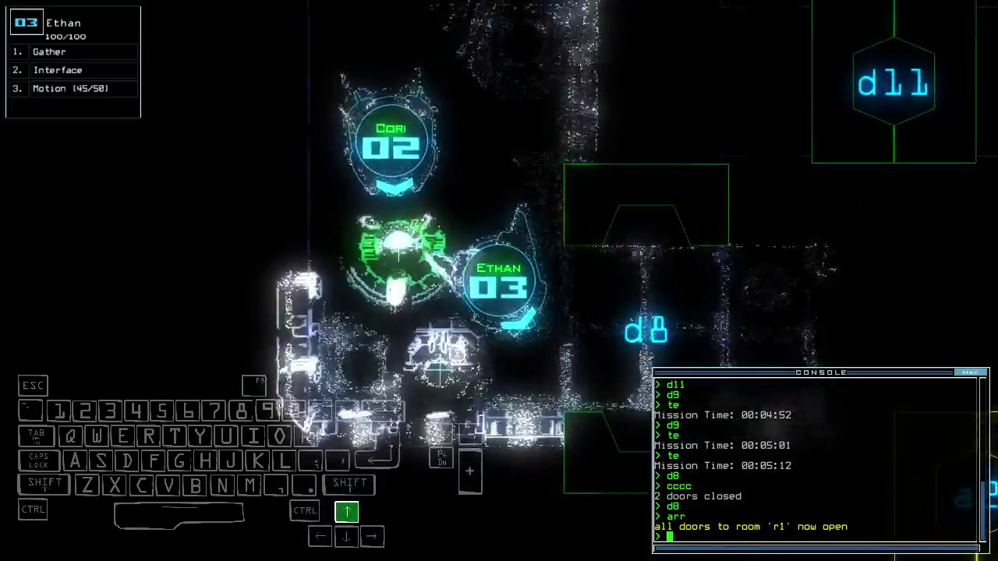
type("back 2")
key("Return")
type("te")
key("Return")
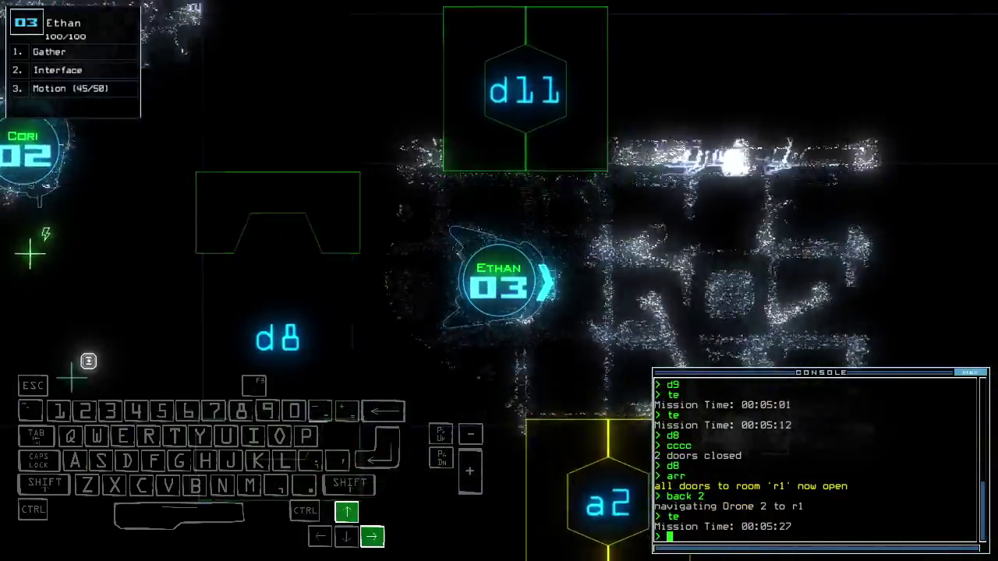
key("Tab")
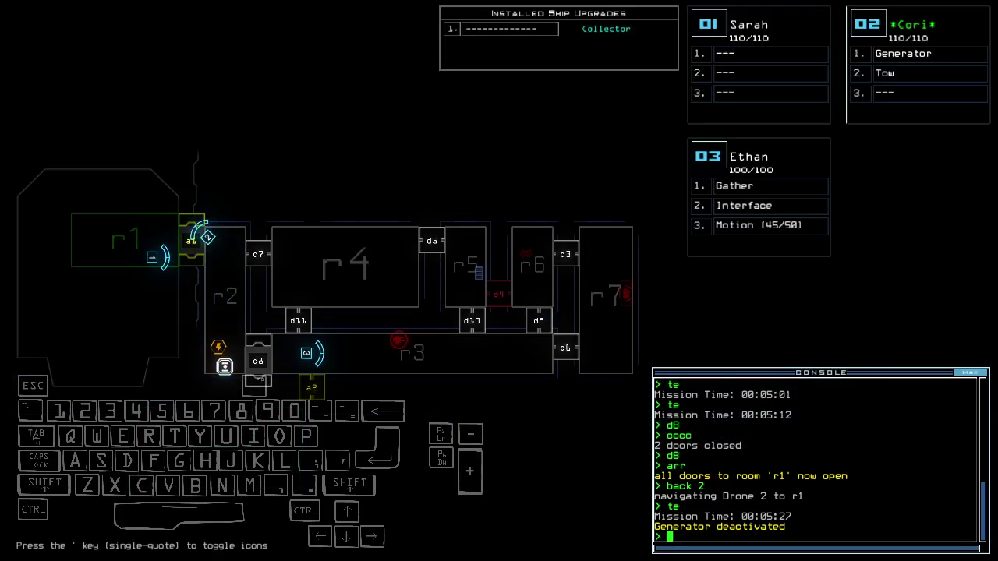
Steer drone 02 left toward room r1 and check mission time with drone 03.
key("Tab")
key("Left")
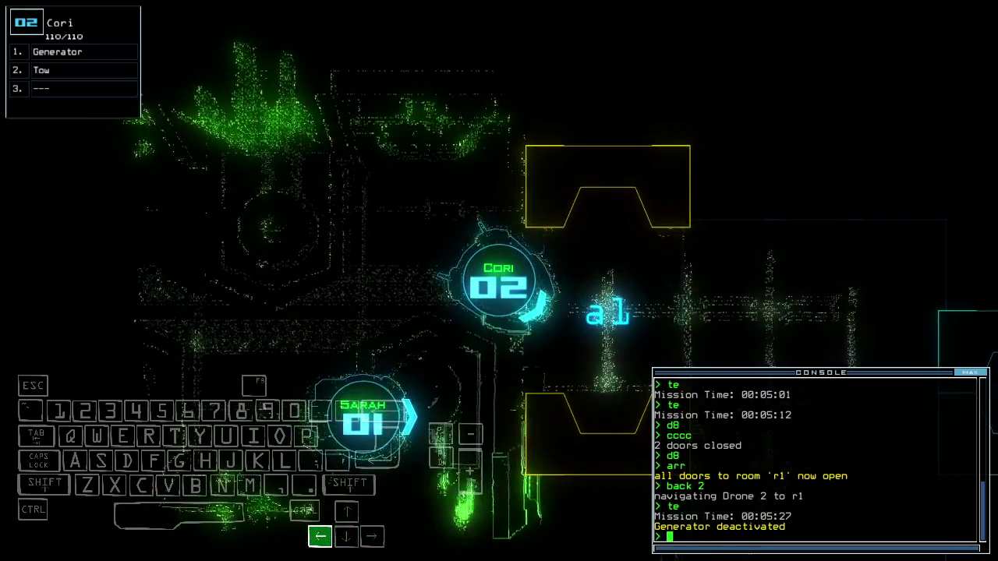
key("Tab")
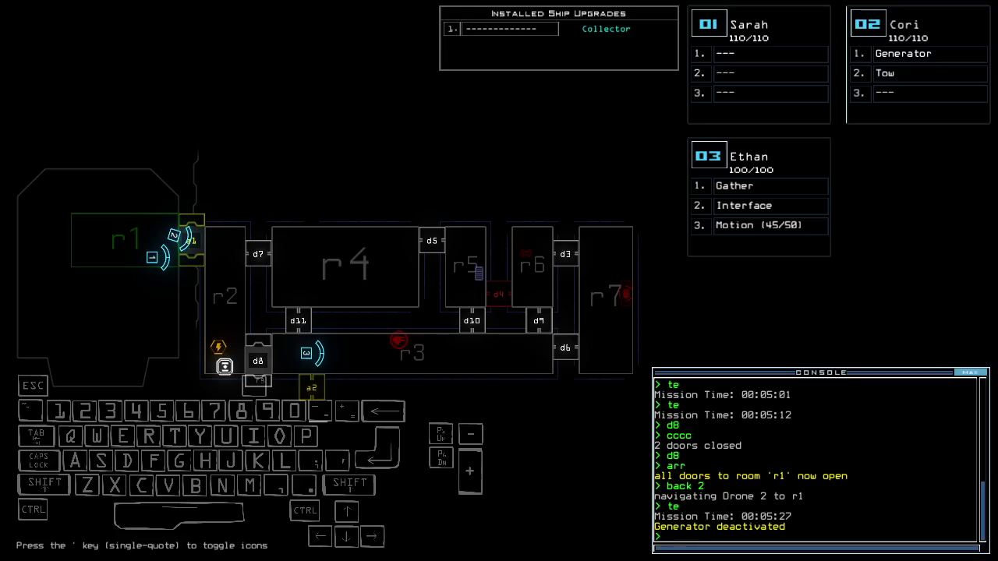
type("3te")
key("Return")
key("2")
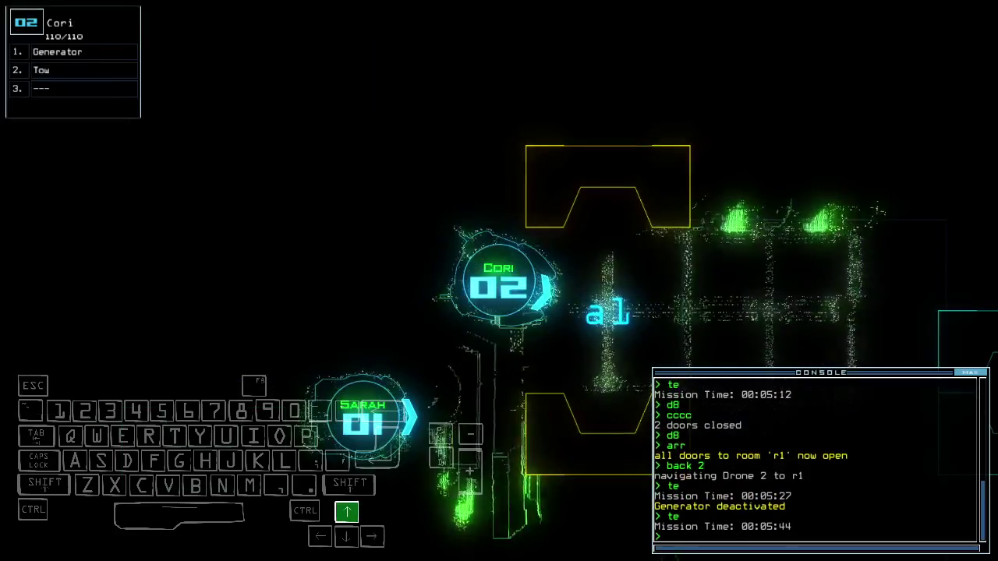
key("Tab")
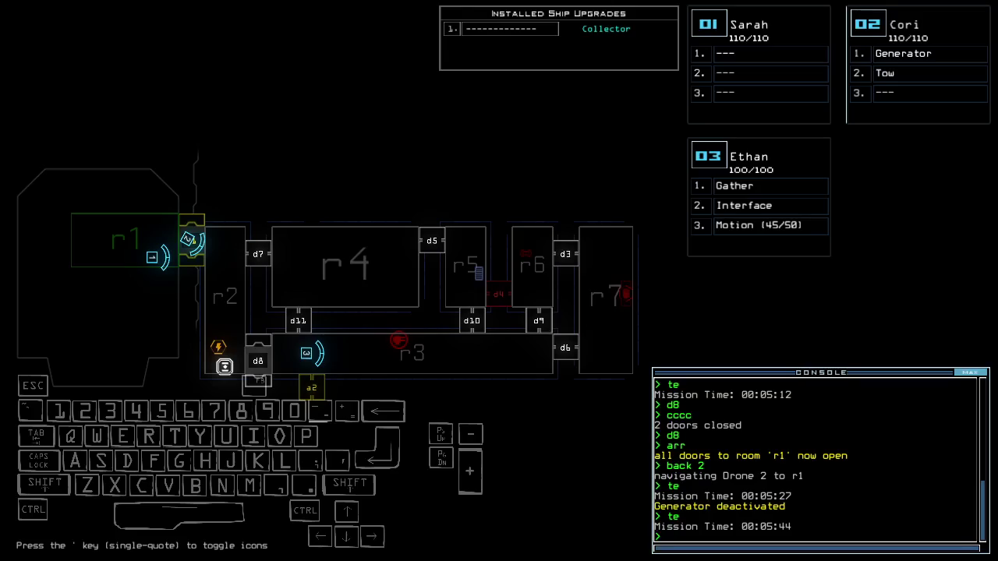
type("2te")
Recheck mission time repeatedly up to 00:05:59, then drive drone 02 forward.
key("Return")
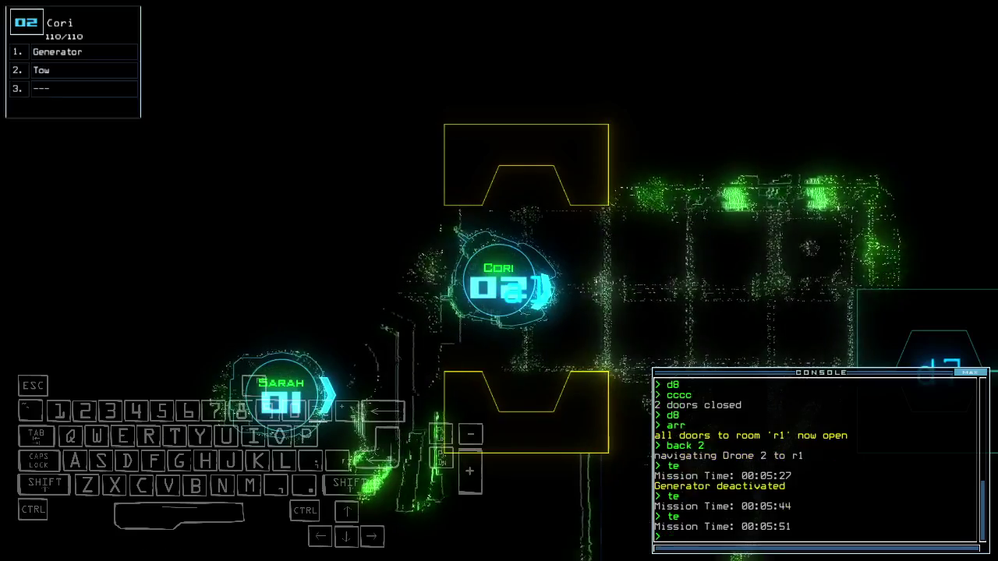
type("3te")
key("Return")
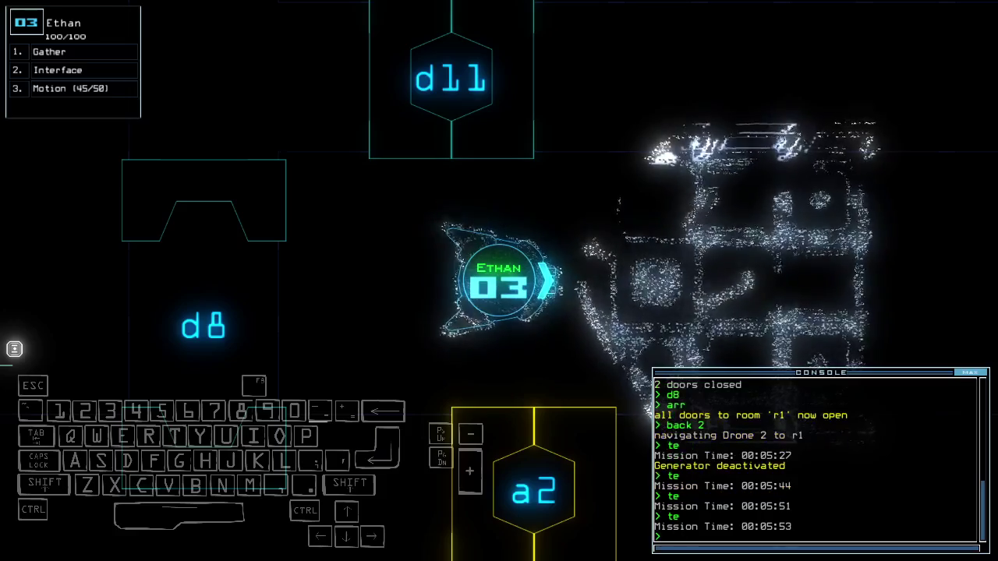
type("te")
key("Return")
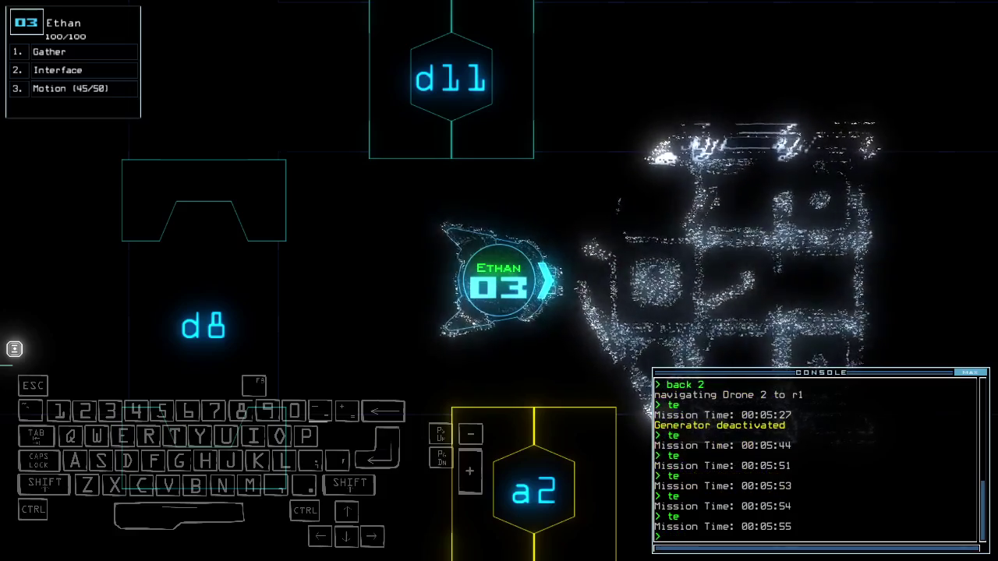
type("te")
key("Return")
type("te")
key("Return")
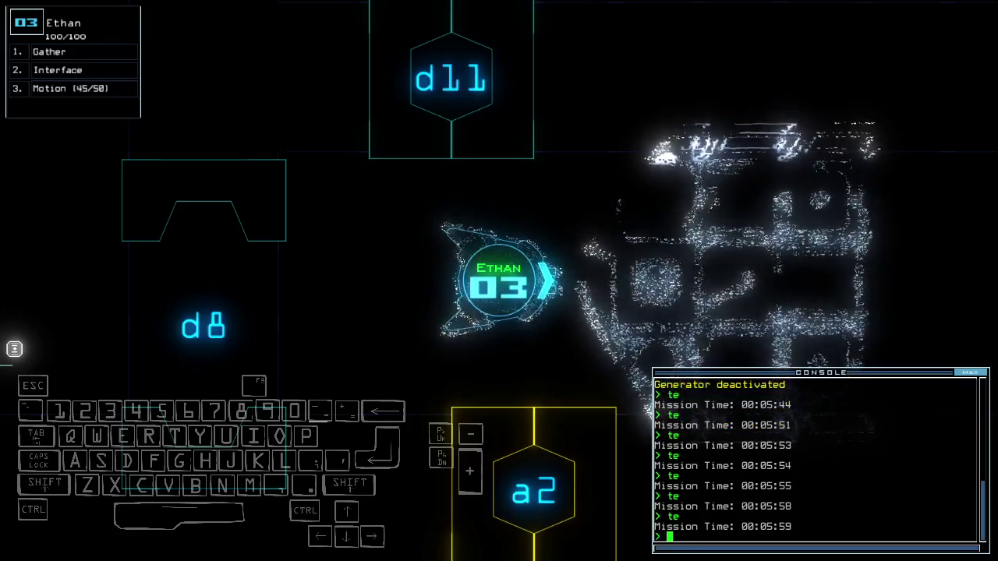
key("ctrl+2")
key("Up")
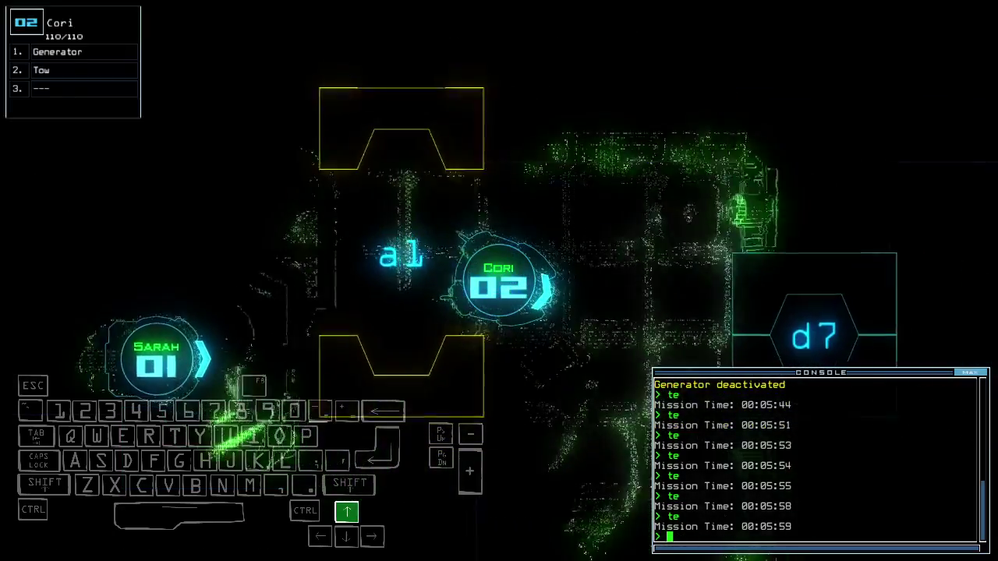
type("g")
type(" a2")
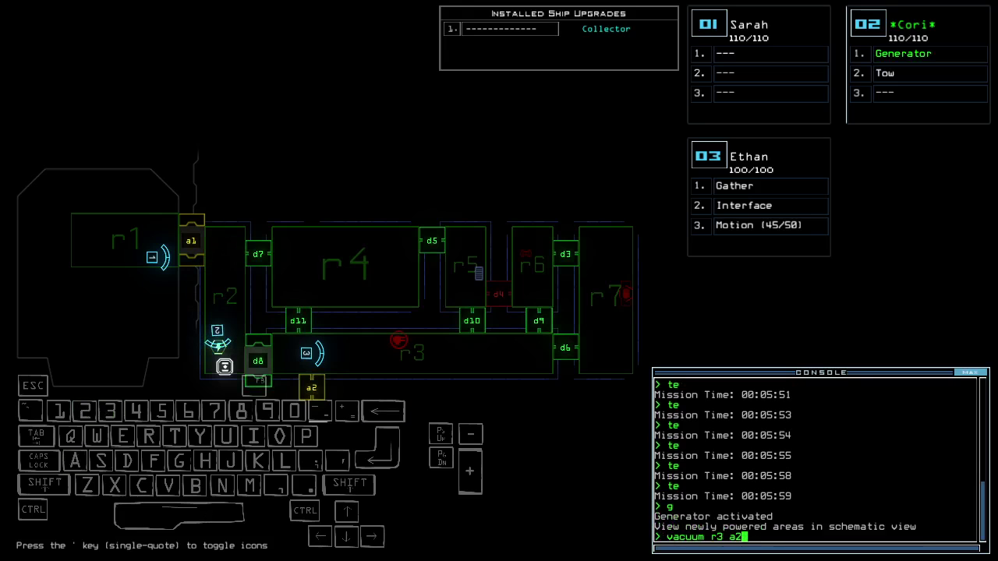
Vent room r3 through airlock a2, then back drone 03 along the corridor.
key("Return")
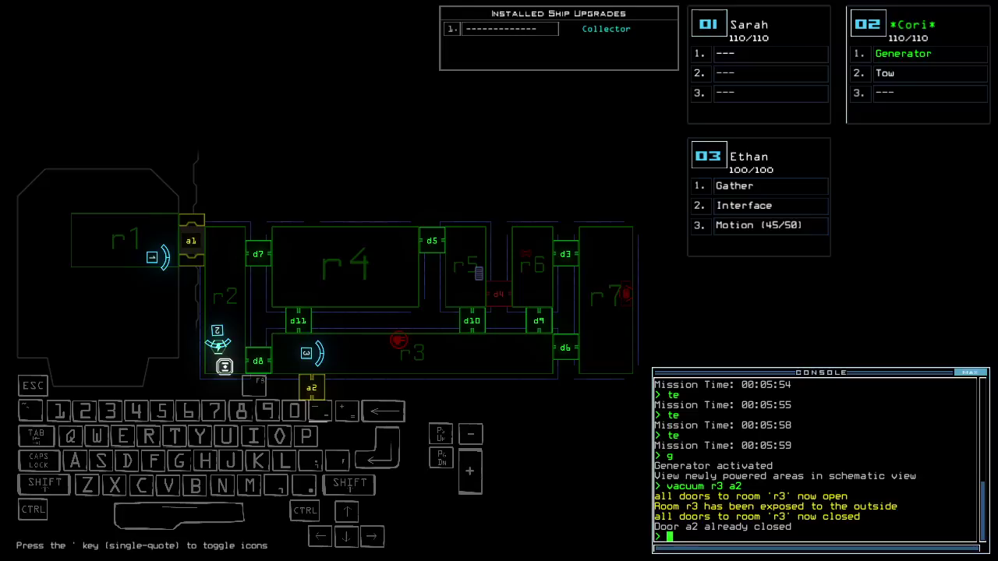
key("3")
key("Left")
key("Down")
type("d8")
key("Return")
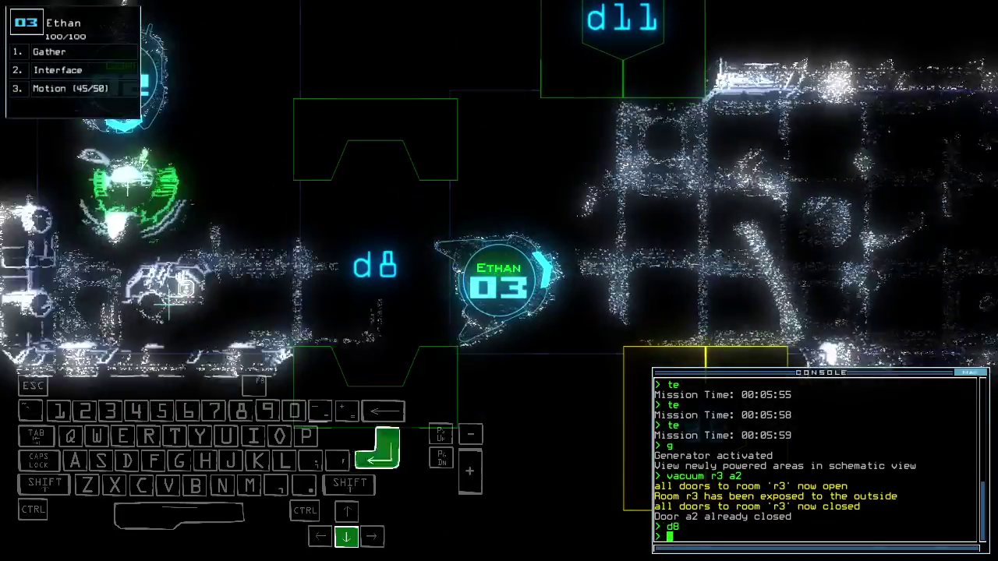
Toggle door d8, open d11, and toggle d8 again beside drone 03.
key("Right")
key("Down")
type("d11")
key("Return")
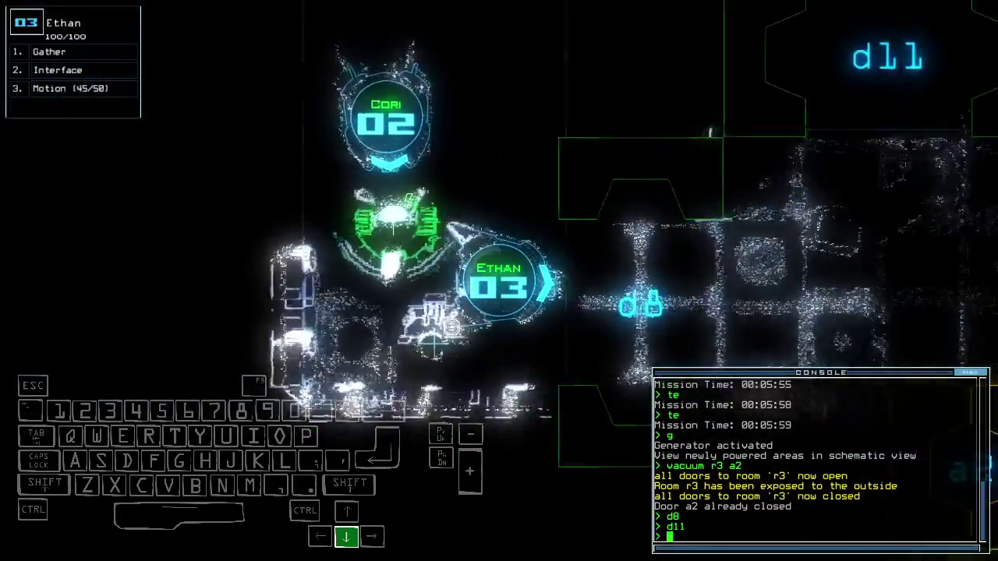
type("d8")
key("Return")
key("space")
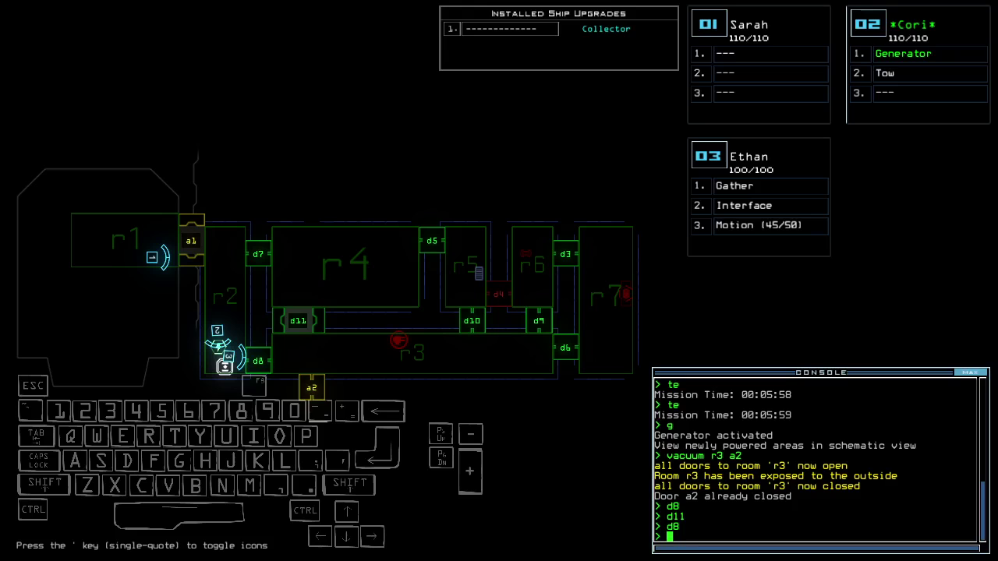
type("motion")
Run a motion scan, open door d11, and toggle doors d6 and d8.
key("Return")
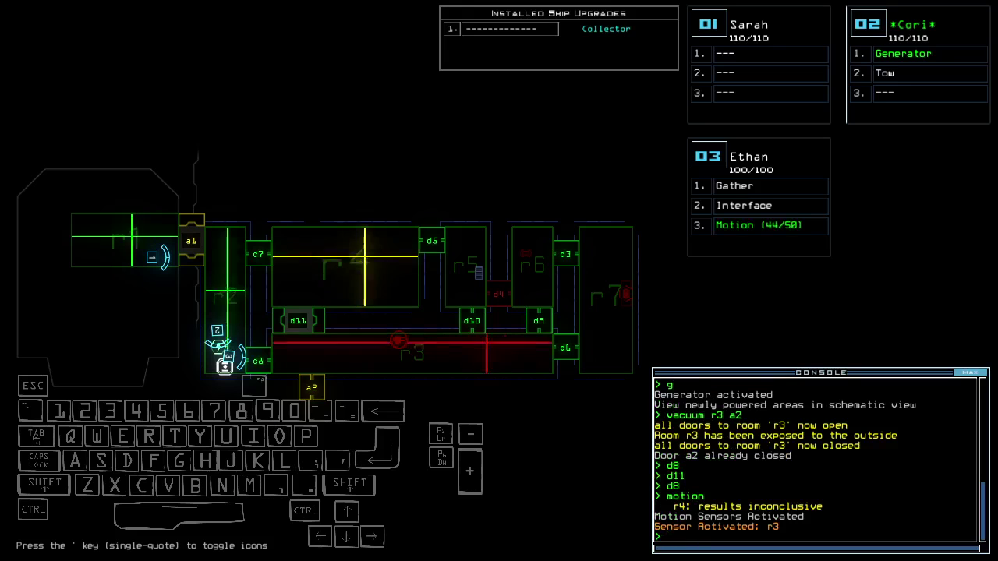
type("d11")
key("Return")
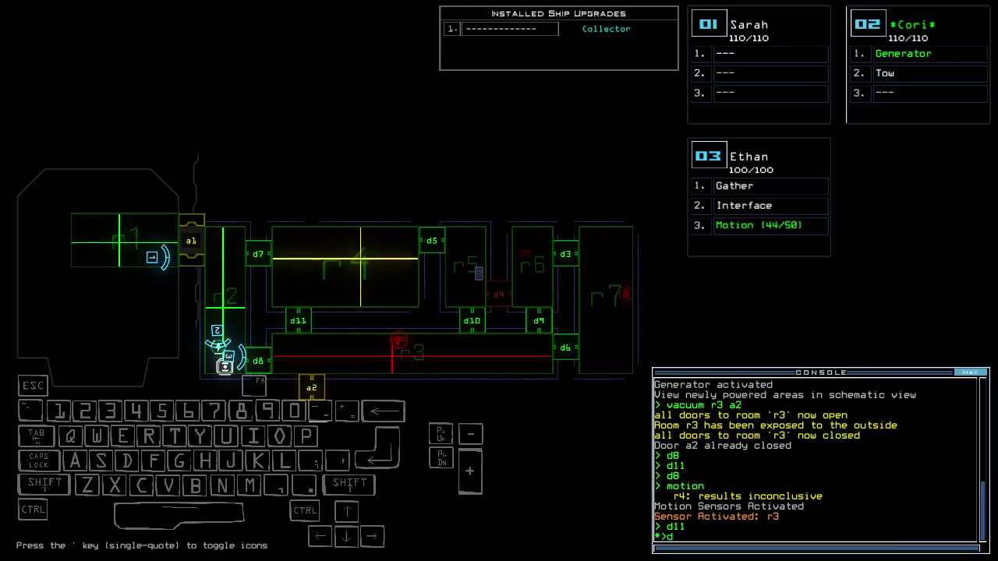
type("6")
key("Return")
type("8")
key("Return")
Drive drone 03 forward, toggle d8 again, and run another motion scan.
key("3")
key("Up")
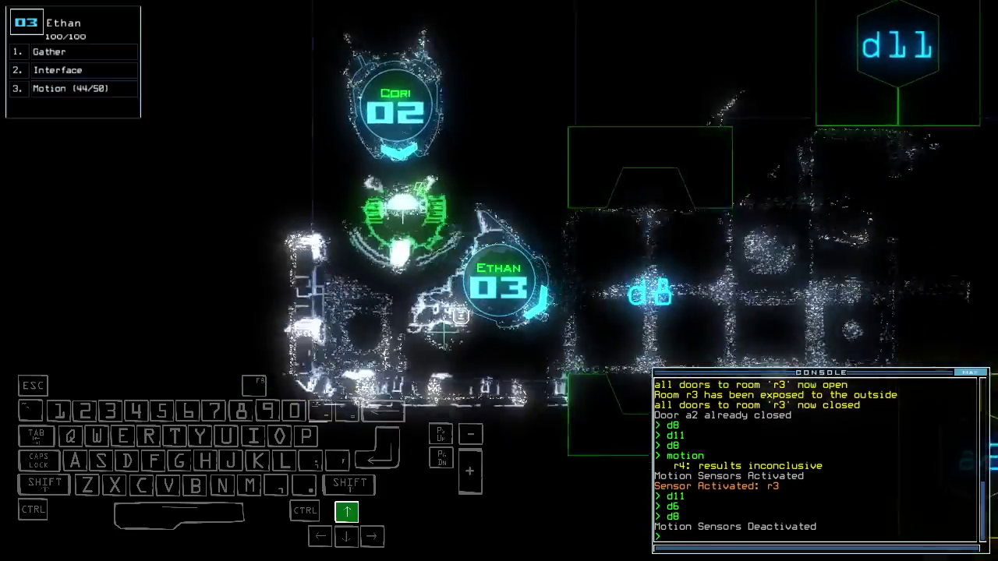
key("Return")
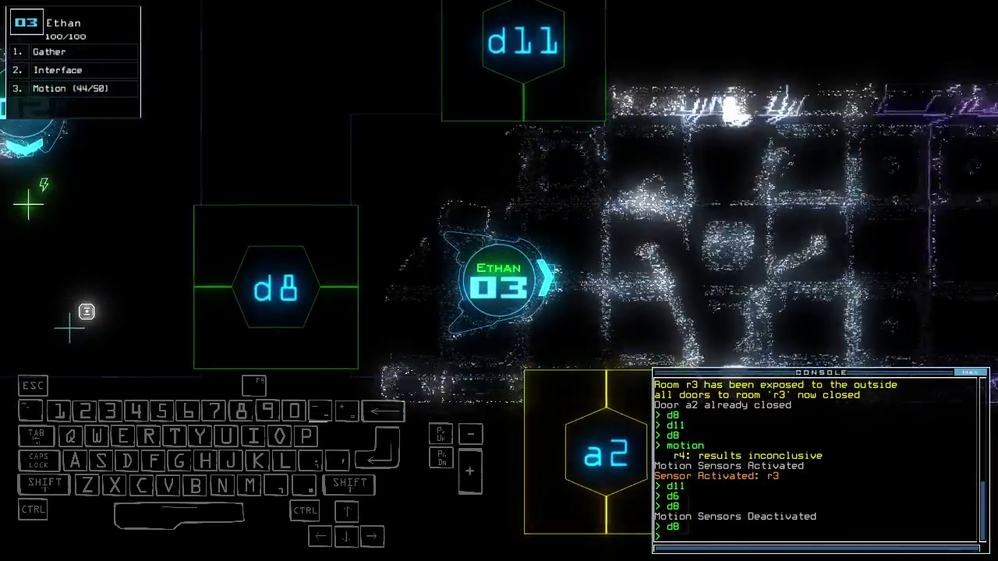
type("motion")
key("Return")
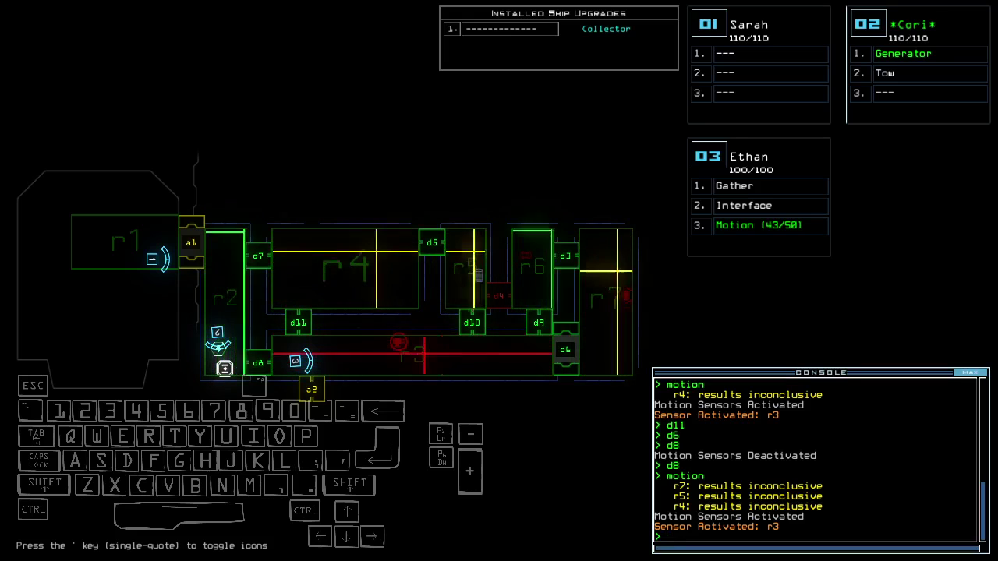
type("d6")
Toggle door d6 and steer Ethan's drone toward door d10.
key("Return")
key("Up")
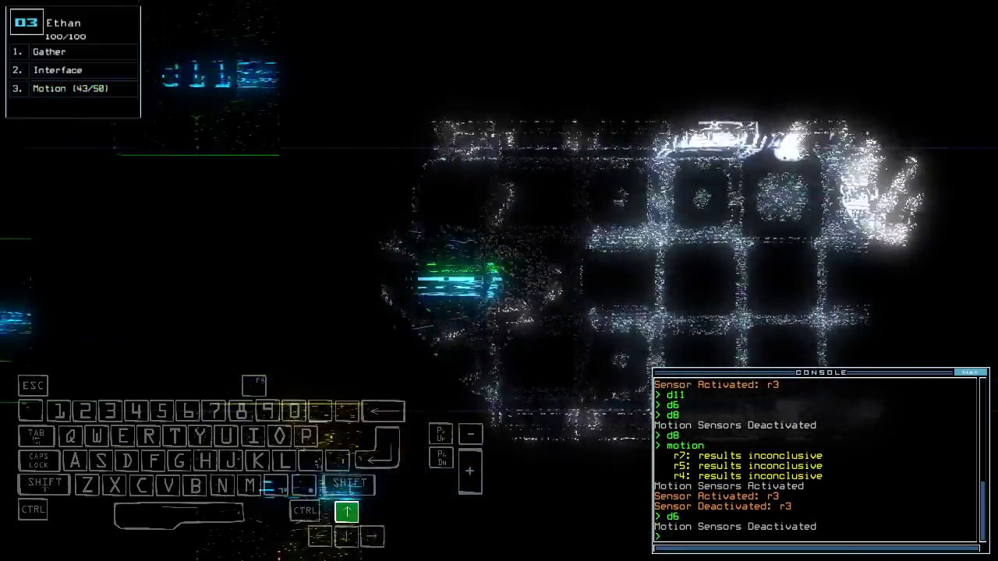
key("Left")
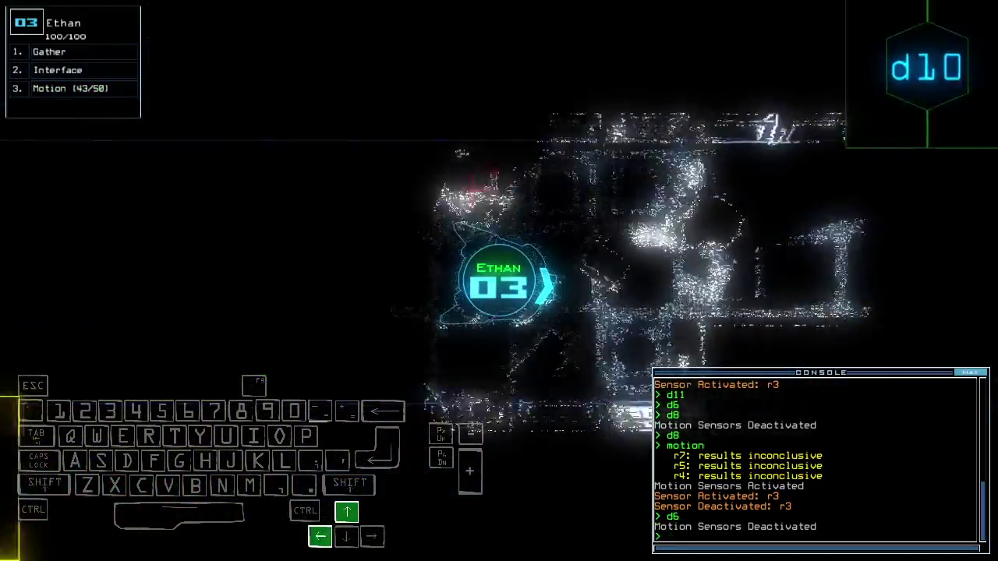
type("d6")
Steer Ethan's drone down the corridor and open door d10.
key("Down")
key("Left")
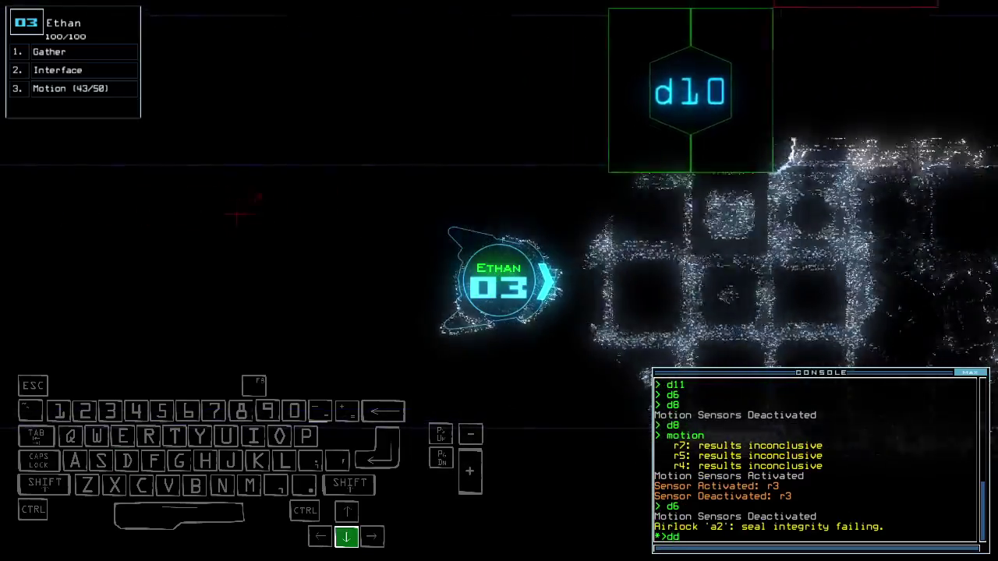
key("Left")
type("d1")
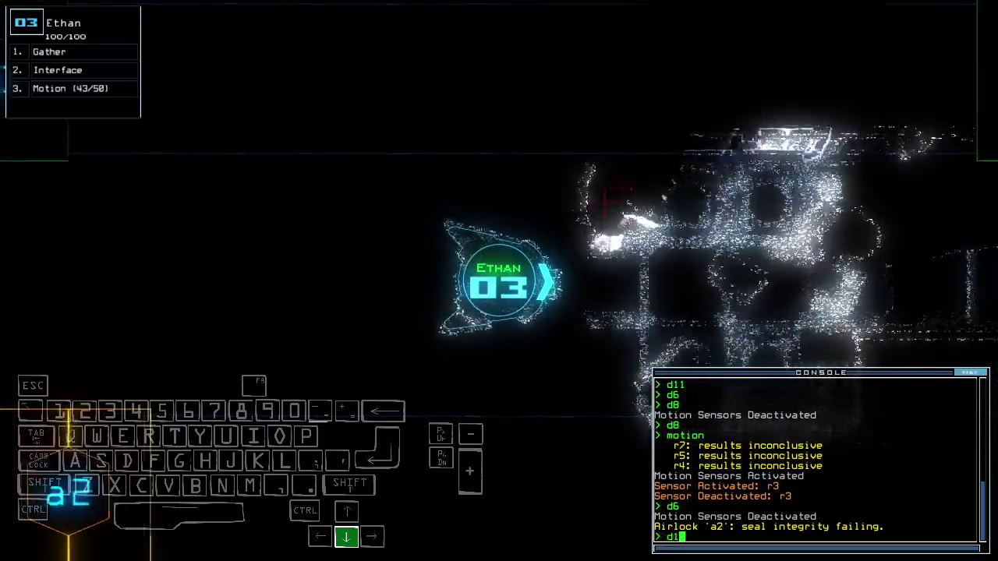
type("0")
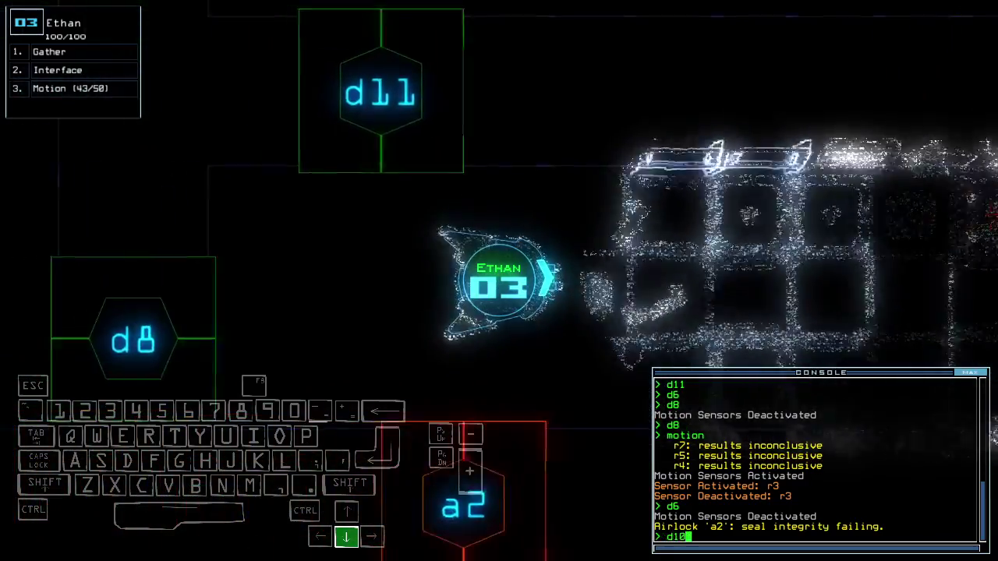
key("space")
key("Return")
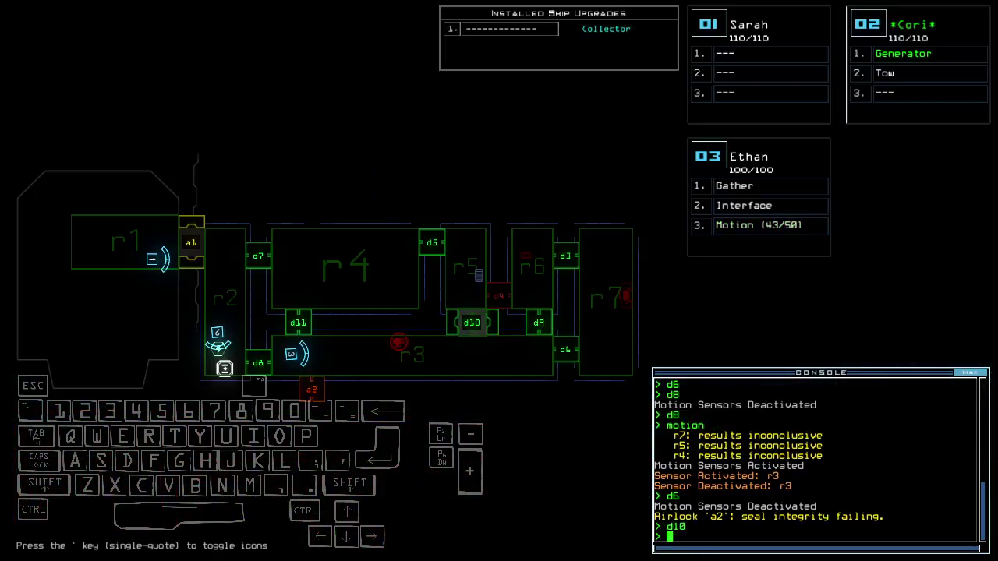
type("vacuum r3 a2")
key("space")
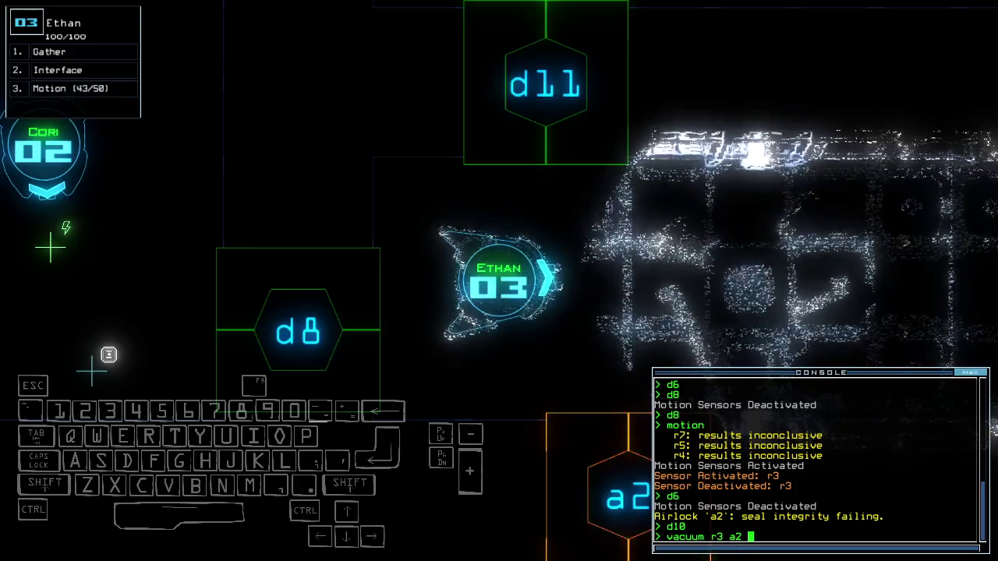
Vent r3 through a2 and start re-docking at airlocks a2 and a1.
key("space")
key("Return")
type("2")
type("dd a1")
key("Return")
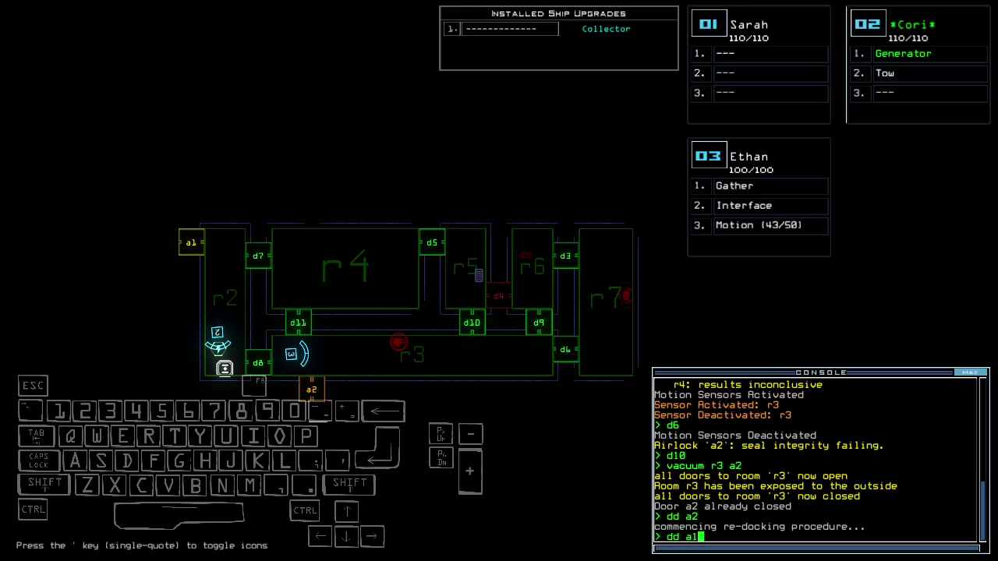
key("Return")
key("space")
key("Up")
type("dd6")
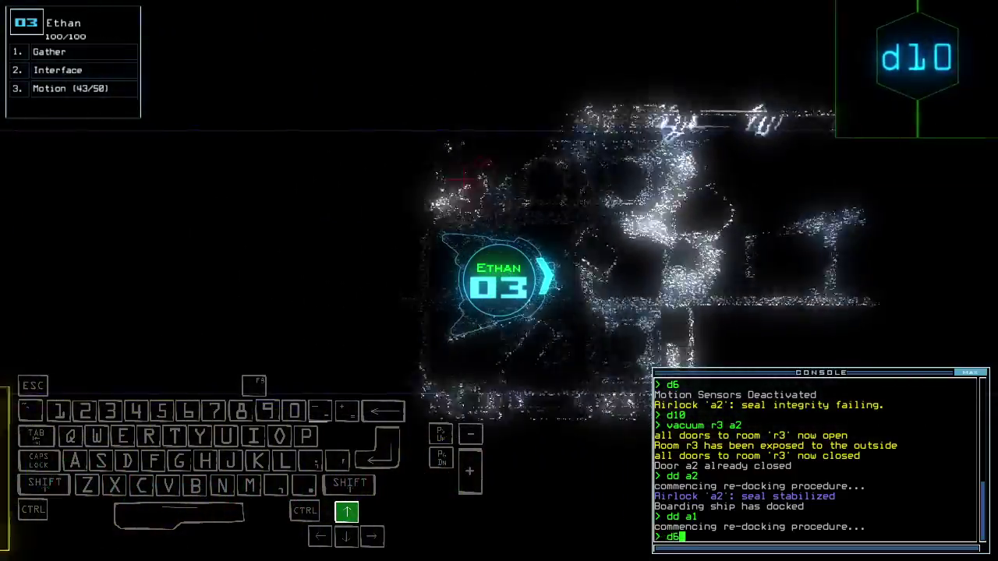
Open door d6, steer Ethan's drone 03 back, and close the open doors.
key("Left")
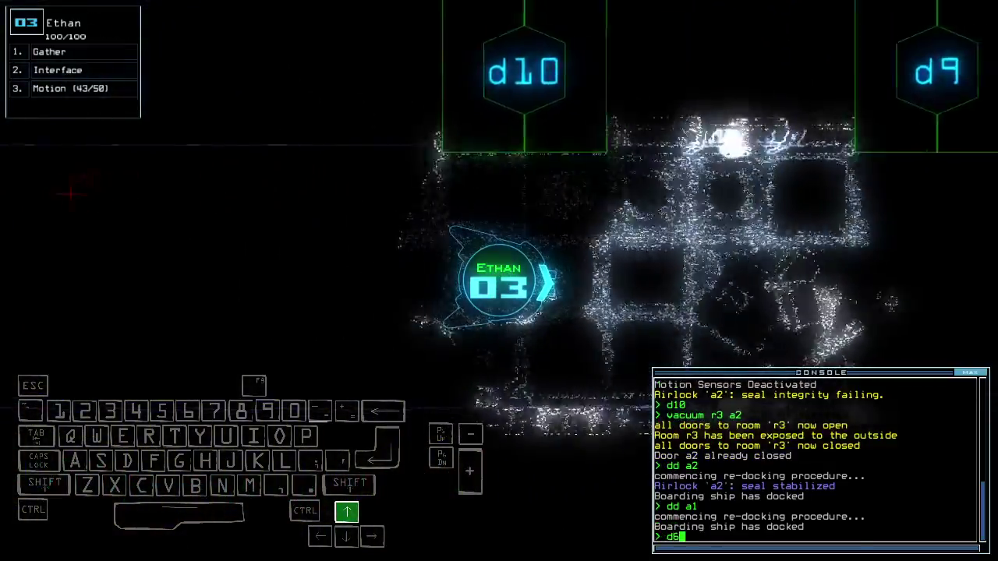
key("Return")
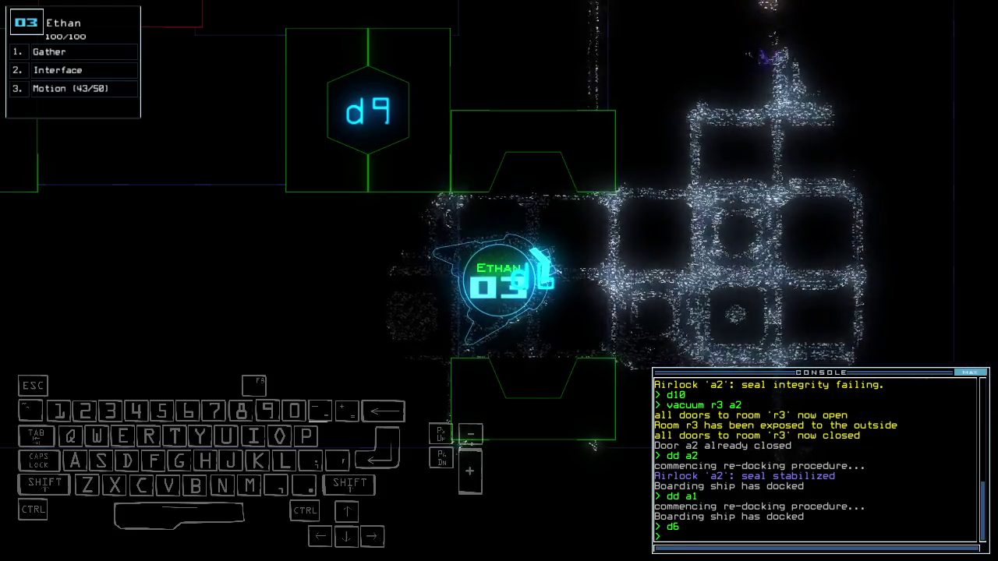
key("Down")
type("cc")
key("Return")
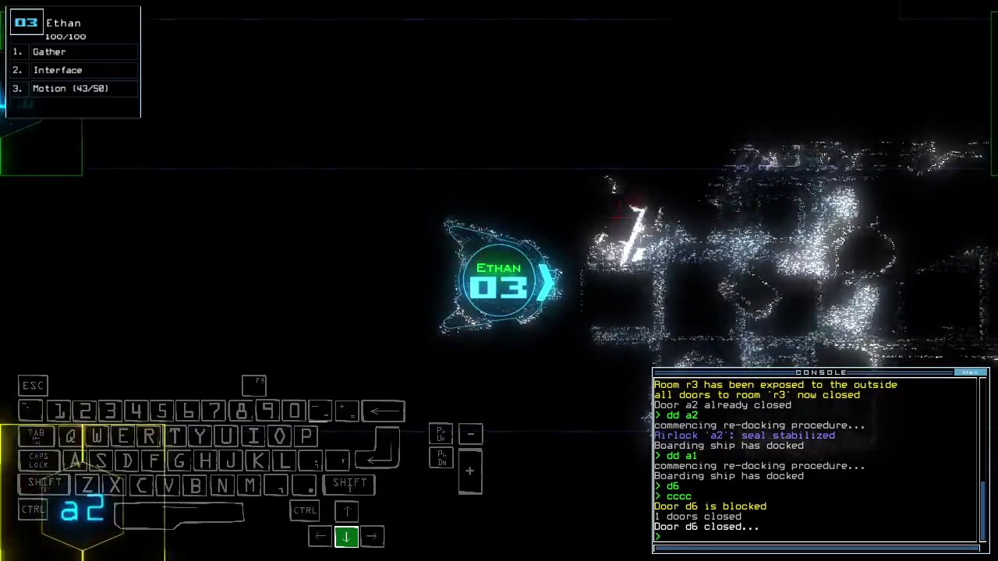
type("te")
Check the mission time and open door d10 while backing drone 03 up.
key("Return")
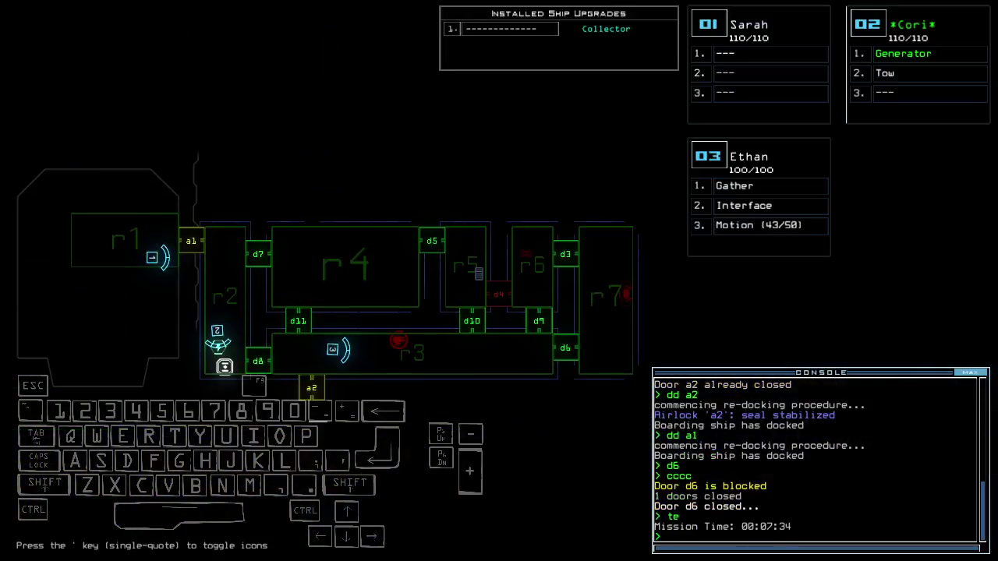
key("3")
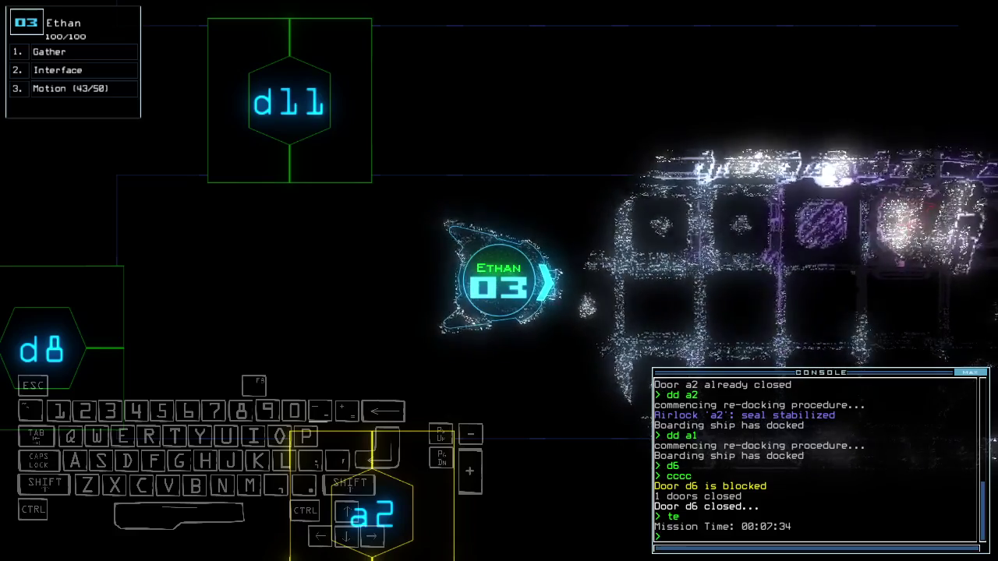
key("space")
type("d10")
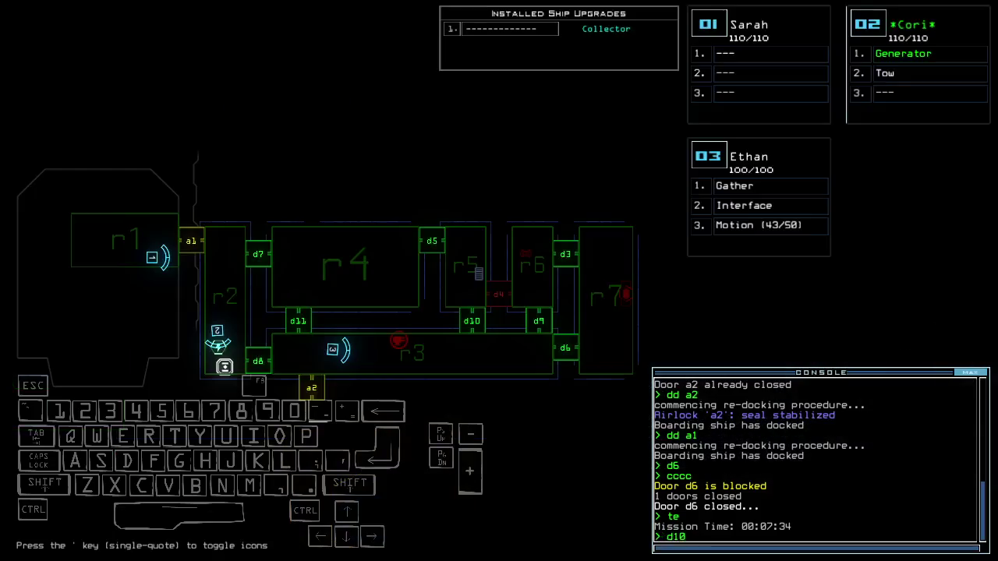
key("Return")
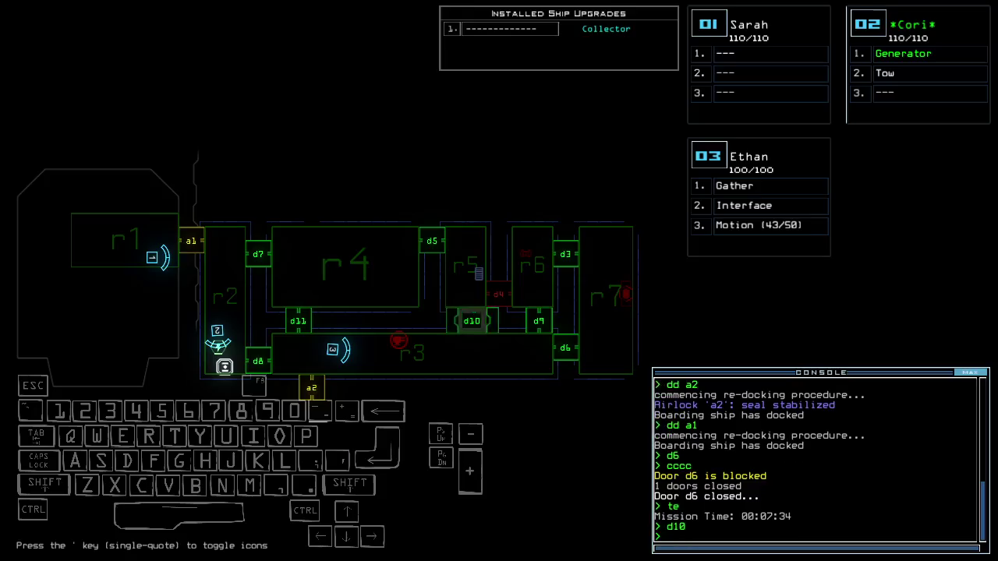
key("3")
key("Down")
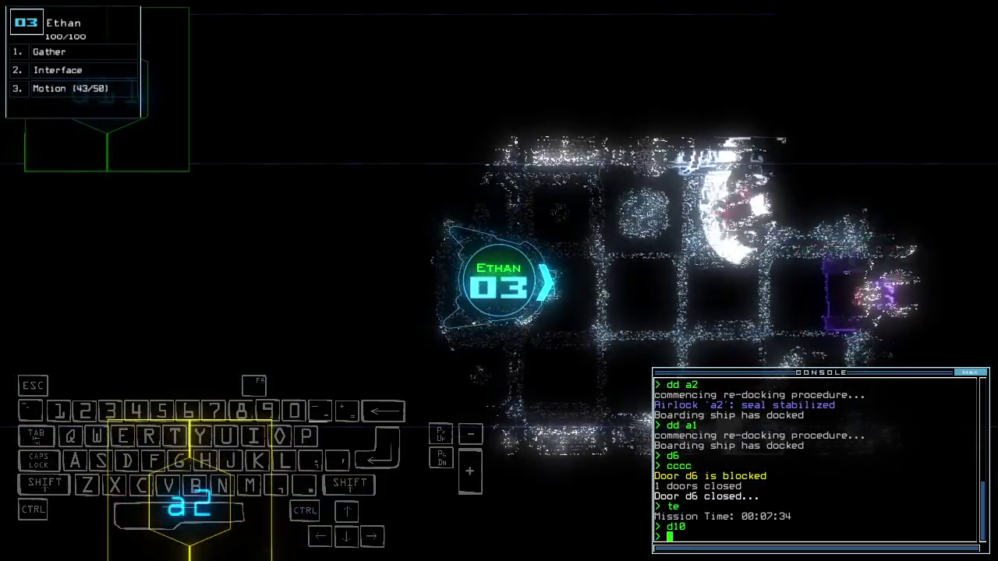
type("motion")
Run a motion scan and compare the ship map with drone 03's view.
key("Return")
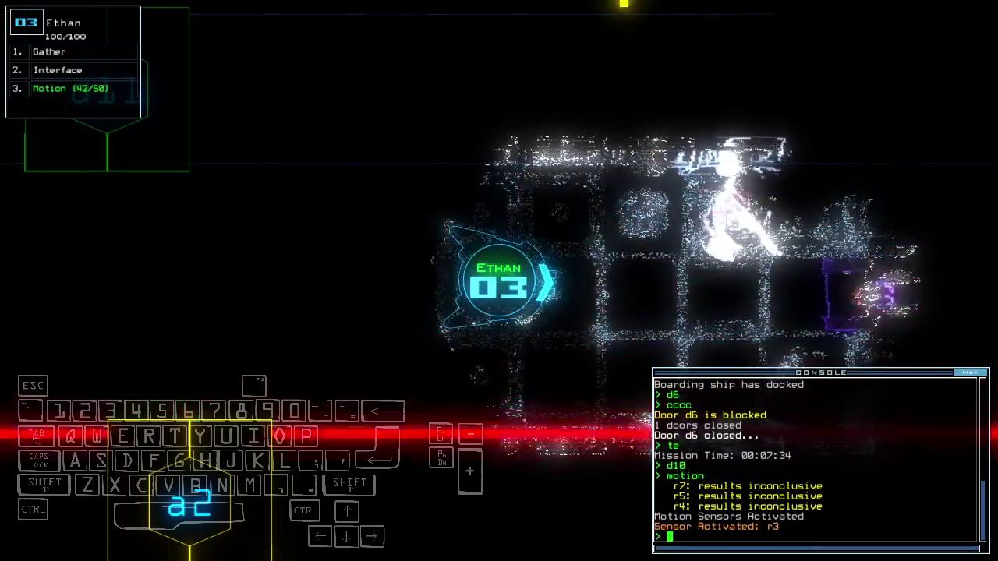
key("3")
key("Tab")
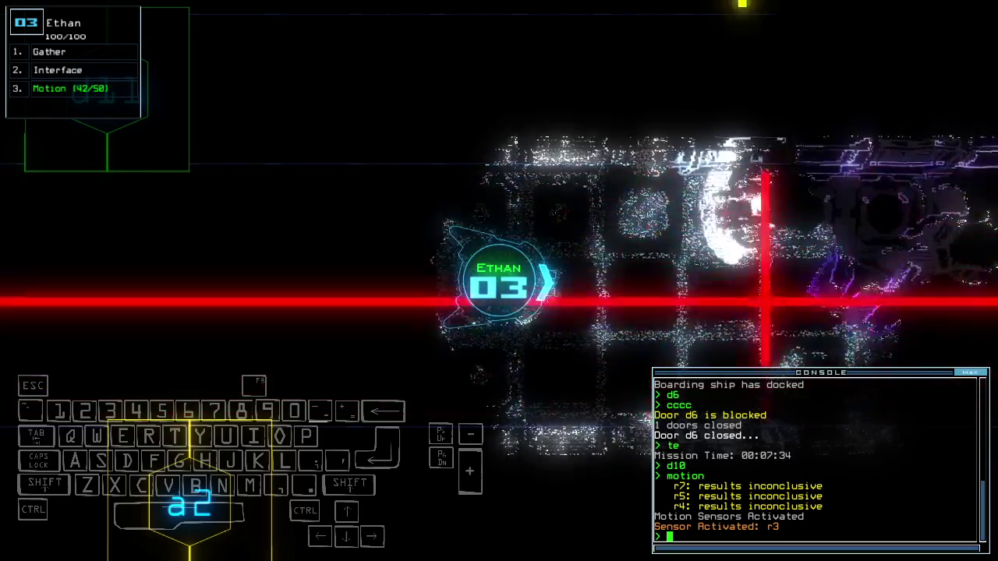
key("Tab")
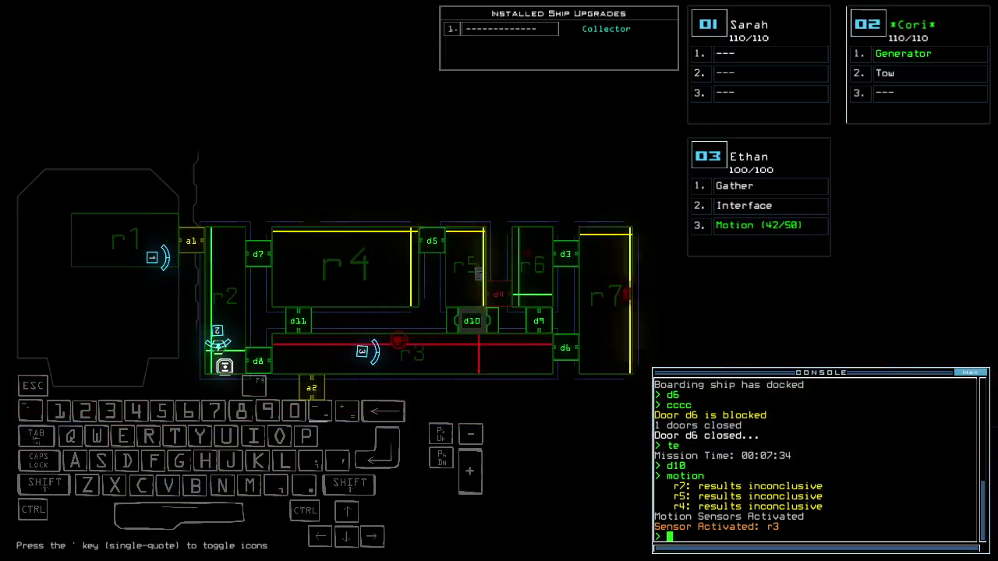
key("Tab")
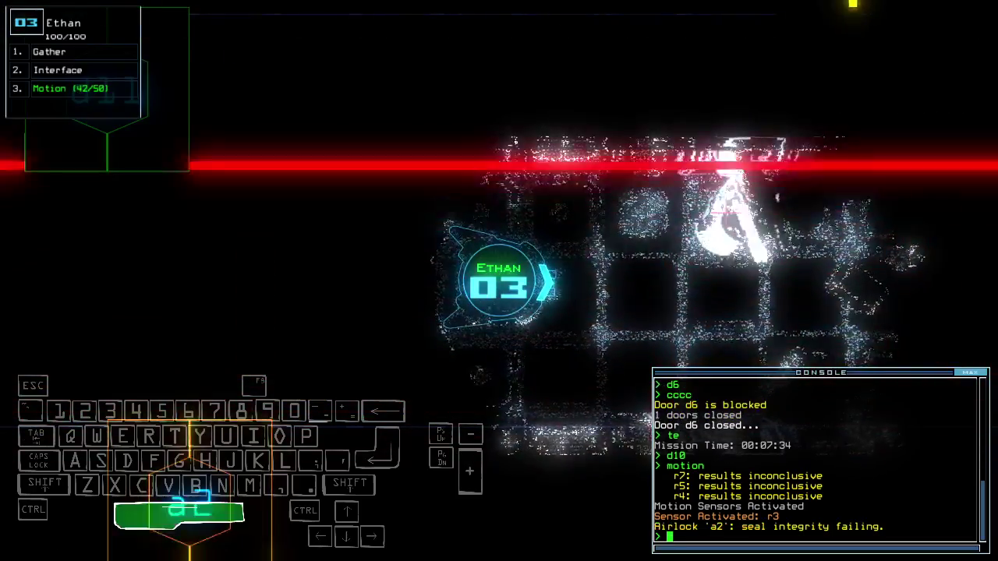
key("Tab")
Re-dock at a2, toggle door d10, re-dock at a1, and toggle door d11 twice.
key("Return")
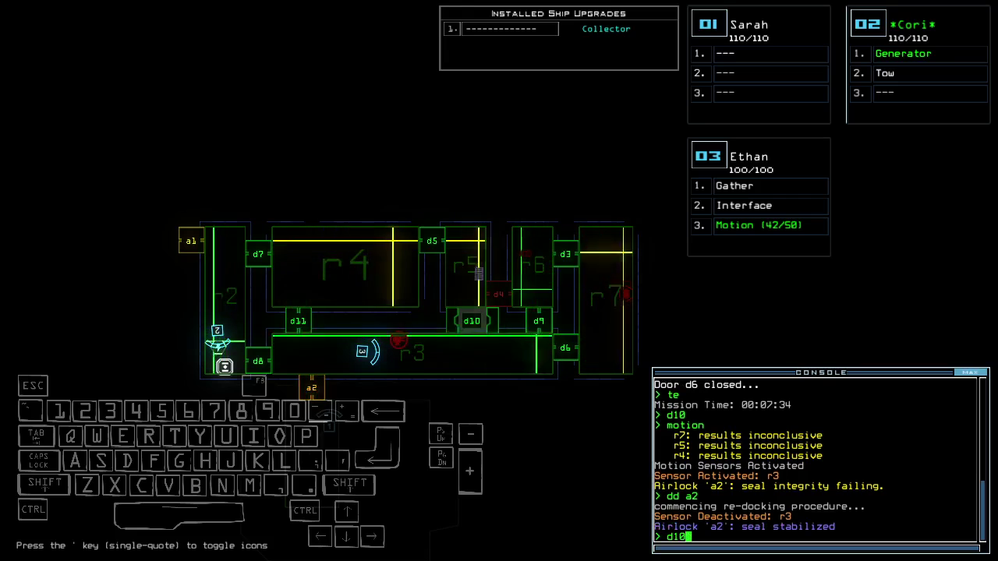
key("Return")
type("dd a1")
key("Return")
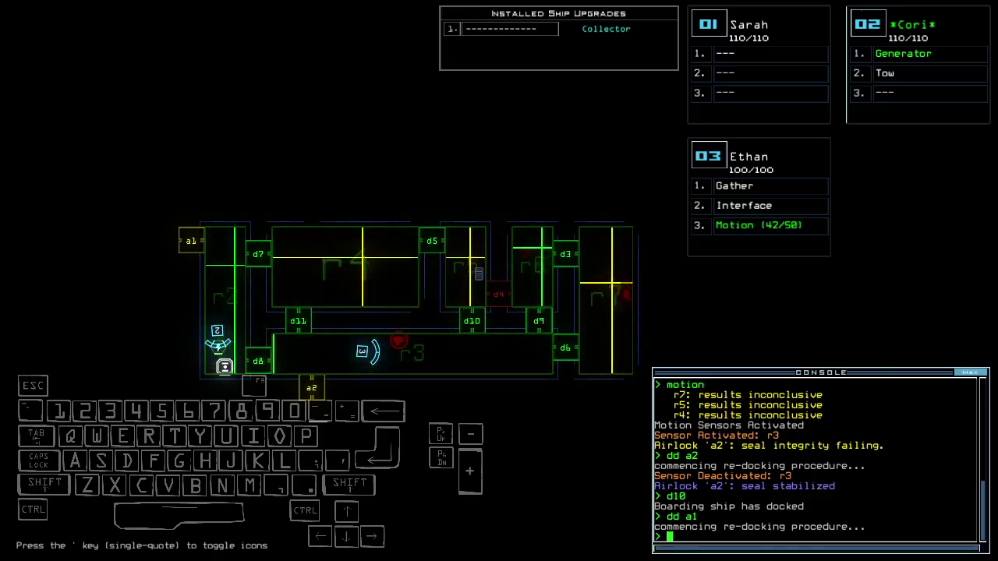
type("3")
type("d11")
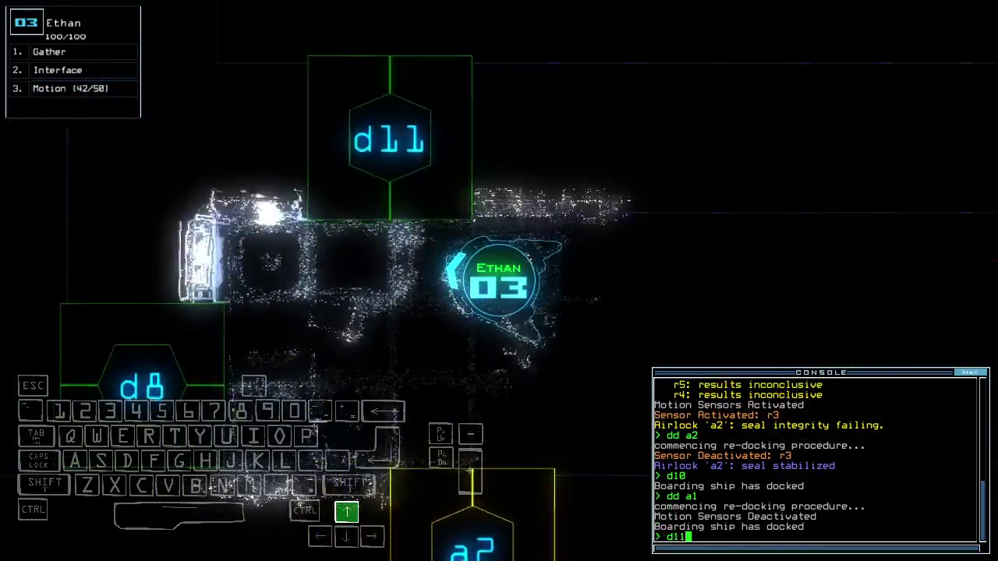
key("Return")
type("d11")
key("Return")
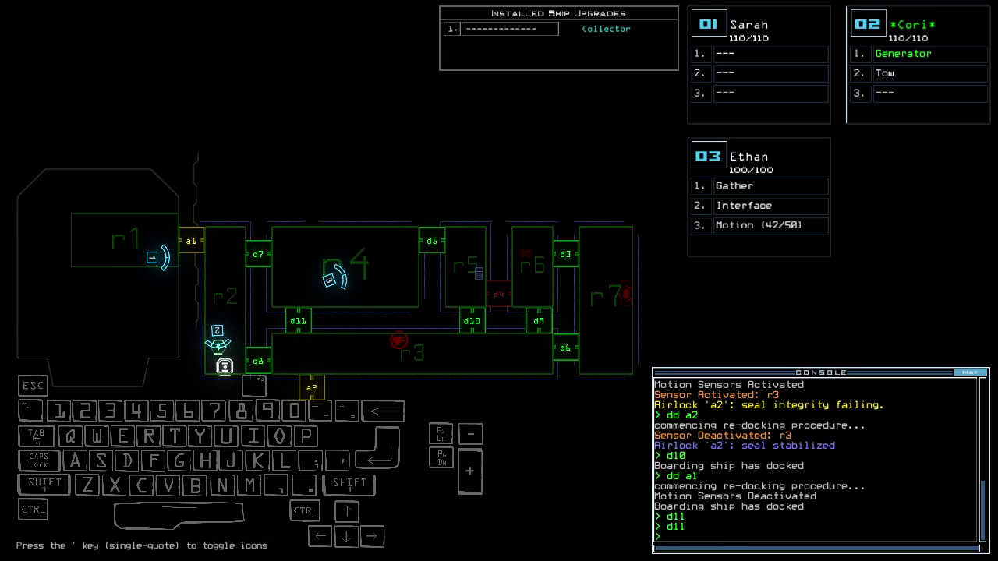
type("ir")
Irradiate room r3 by venting it through airlock a2.
key("space")
type("r3 a2")
key("Return")
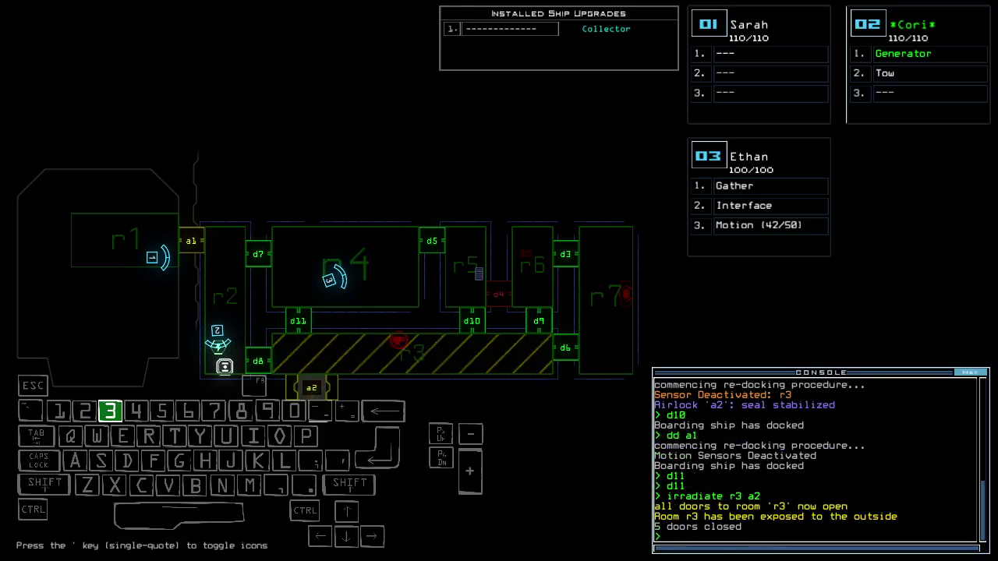
key("Up")
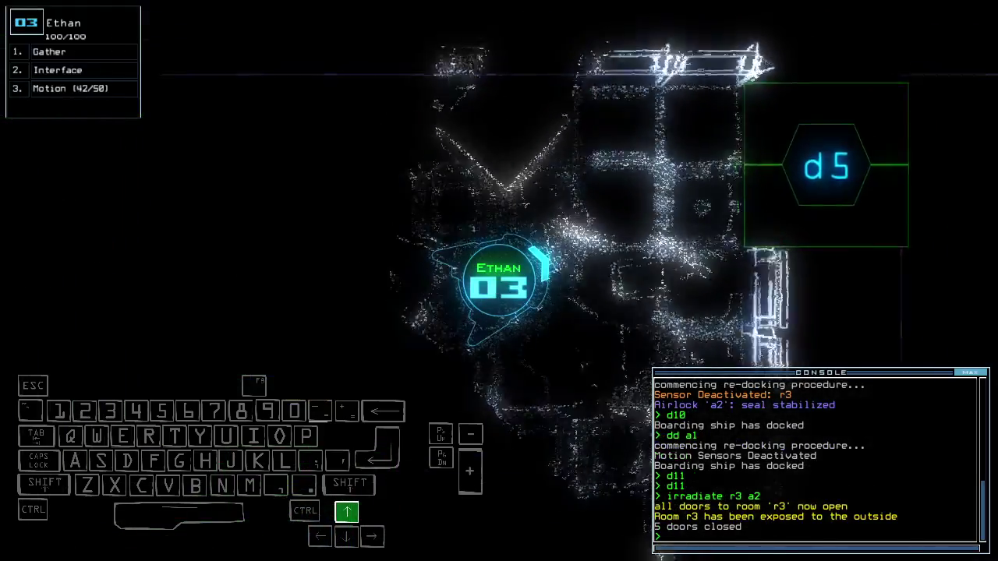
key("space")
type("a")
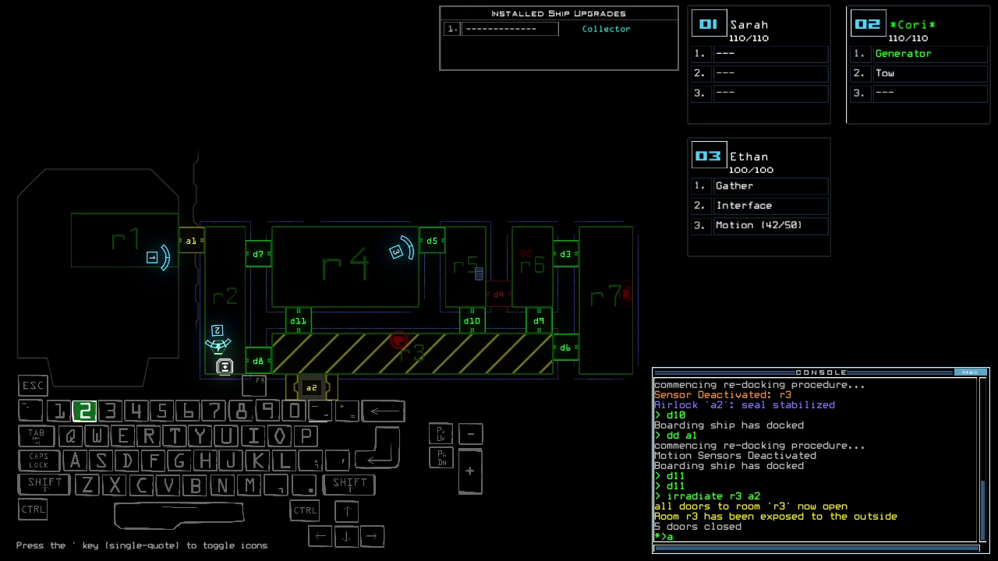
type("2 d11")
Toggle doors a2 and d11, open d5, and drive Ethan through, sealing behind it.
key("Return")
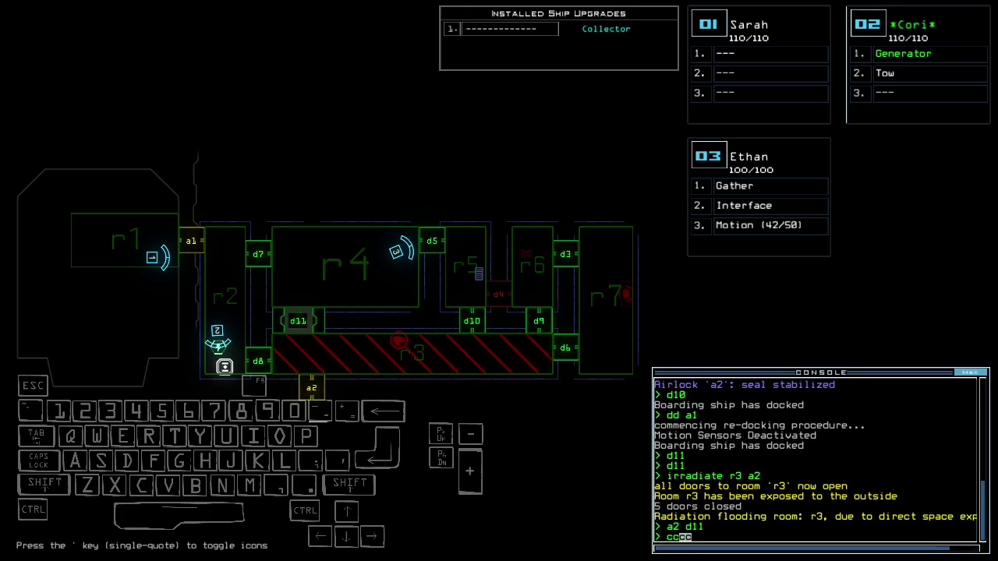
type("cc")
key("Return")
type("d5")
key("Return")
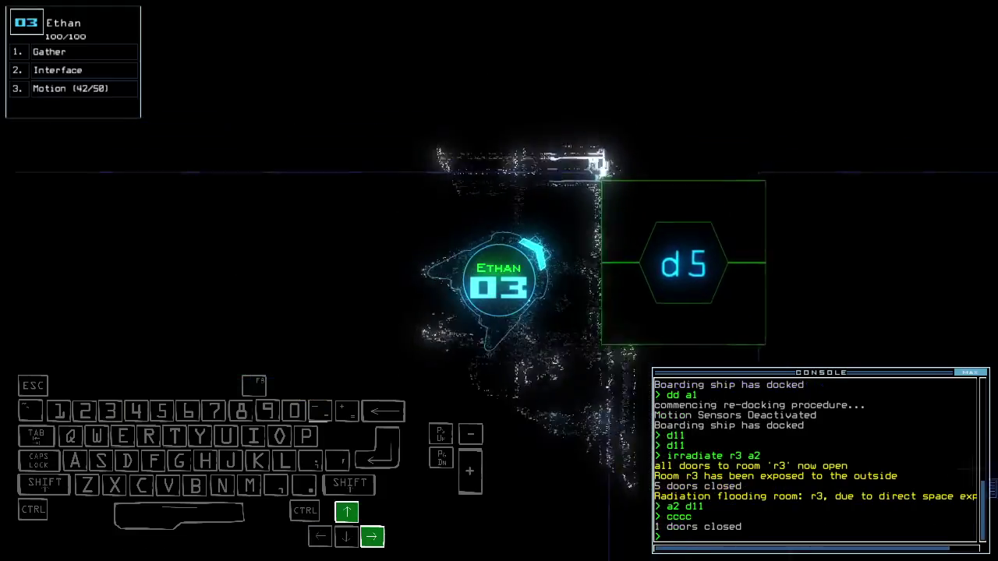
key("Up")
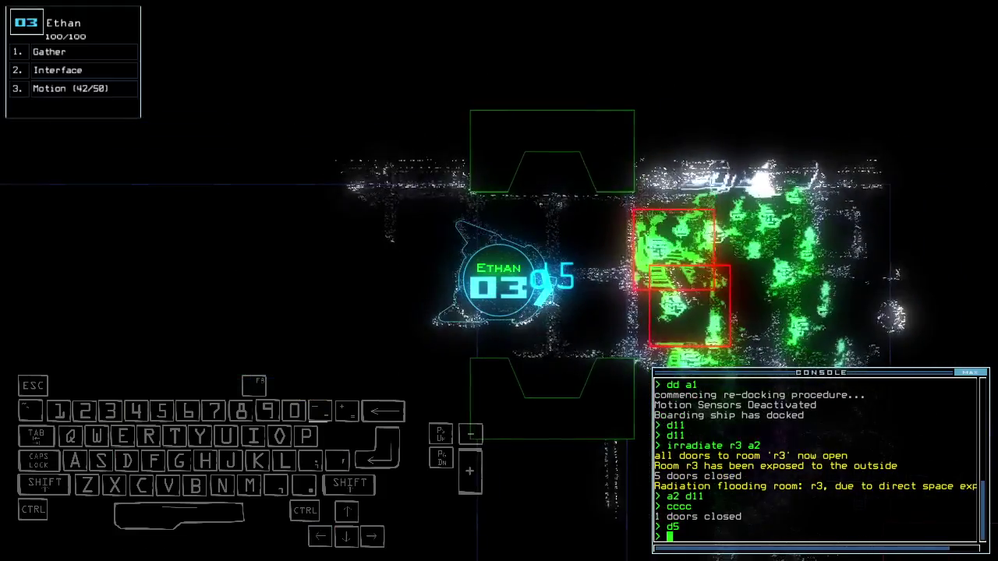
type("cccc")
key("Return")
key("Down")
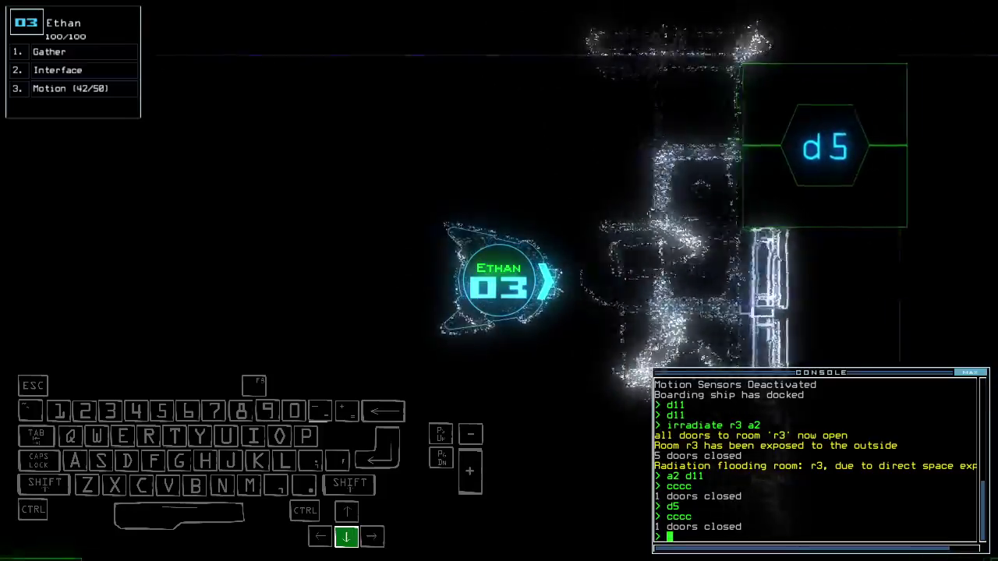
type("te")
Check the mission time, send Ethan to door d7, and close the door behind it.
key("Return")
type("d7")
key("Return")
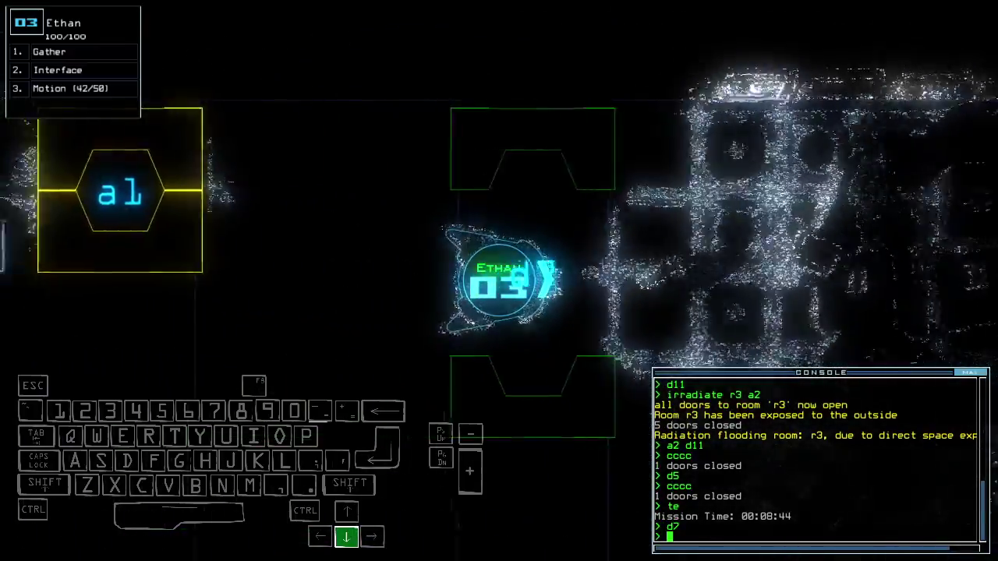
type("cccc")
key("Return")
type("d10")
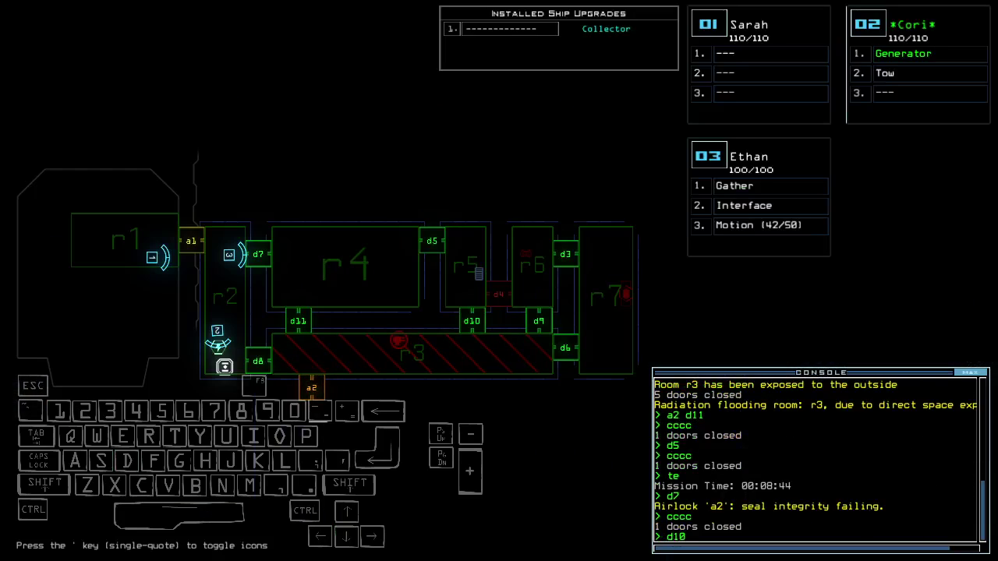
type("d11")
Open doors d10 and d11, re-dock at airlock a2, and scan r4 for motion.
key("Return")
type("2")
key("Return")
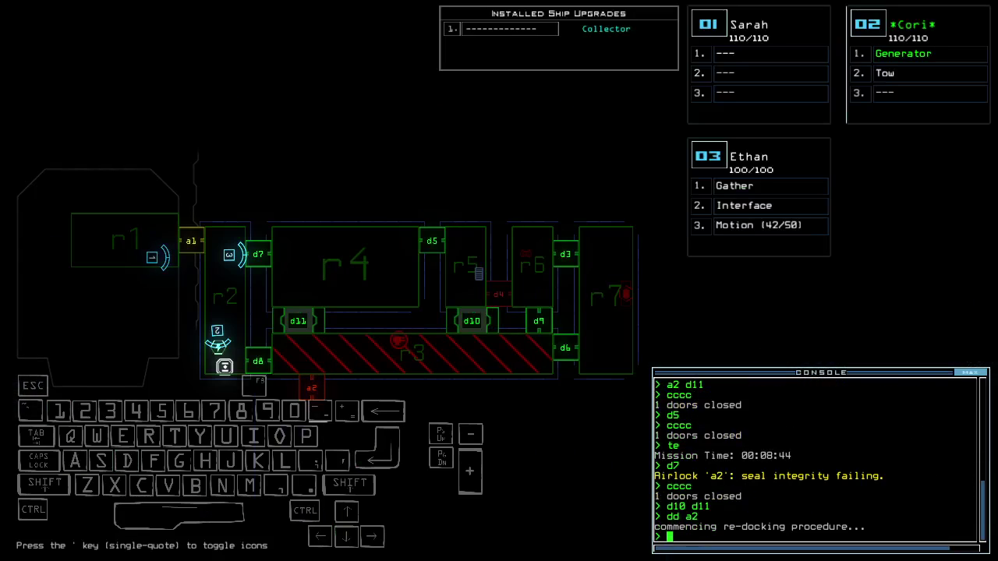
type("motion")
key("Return")
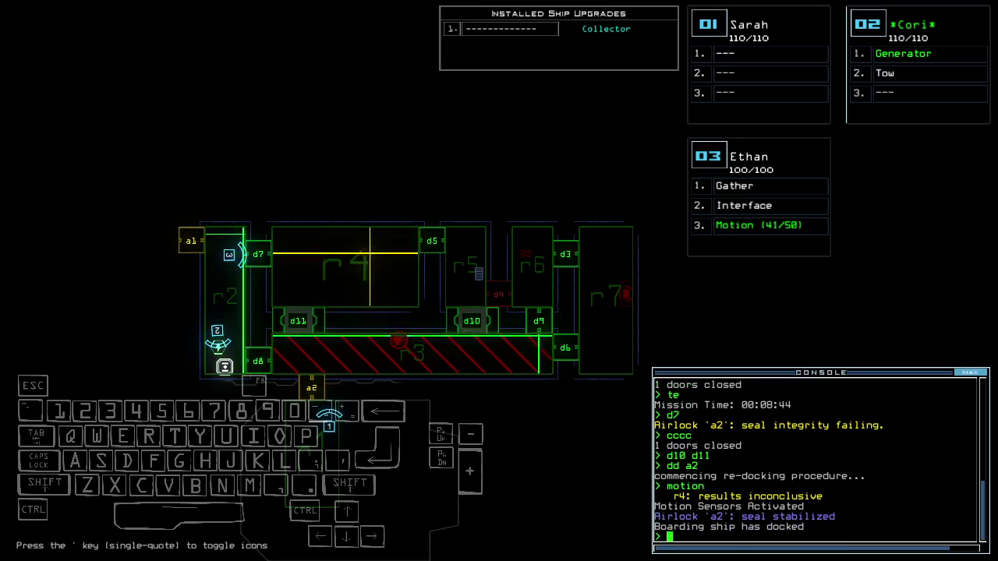
Toggle d10, close d11, and send Ethan through d7, closing the door behind it.
key("Return")
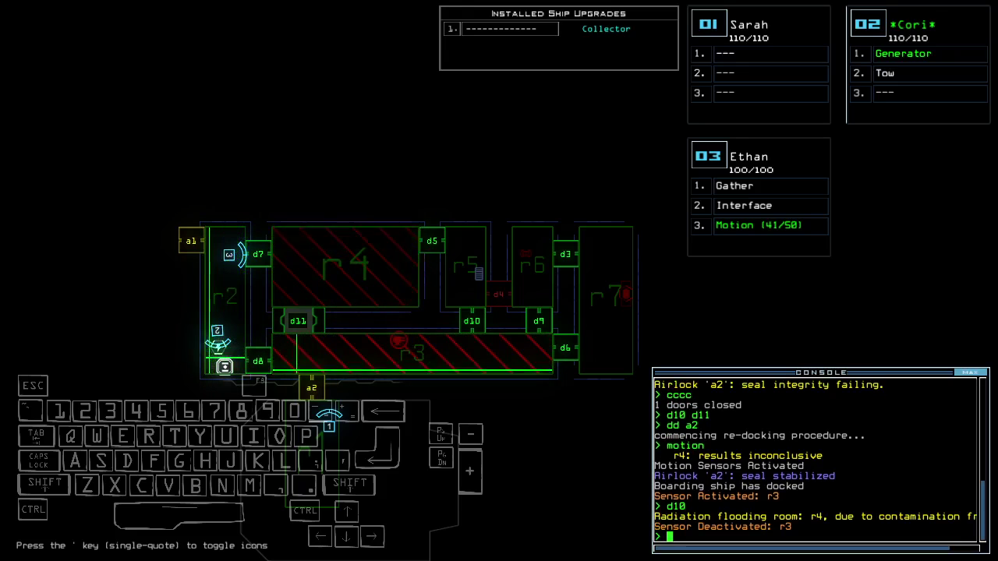
type("cccc")
key("Return")
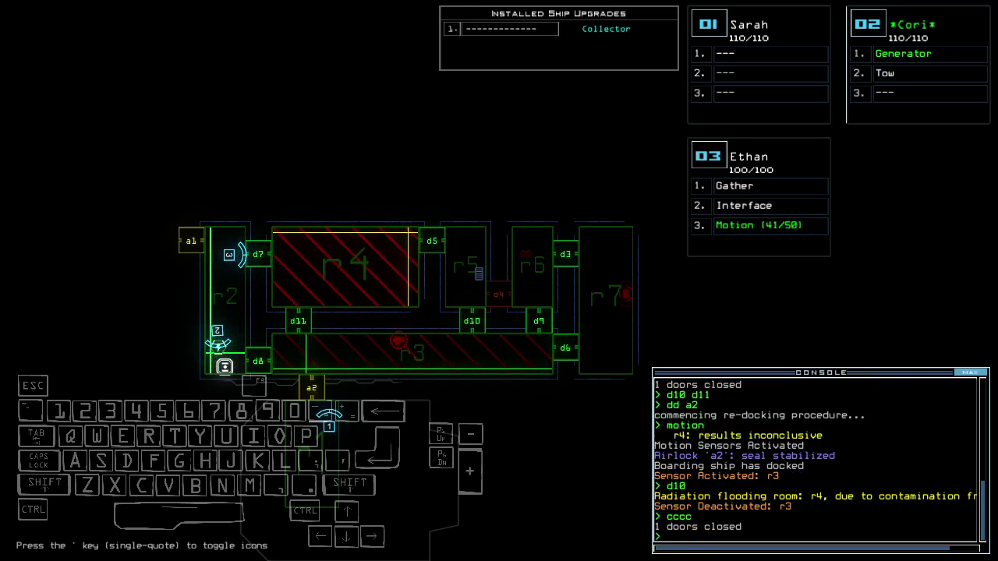
type("3")
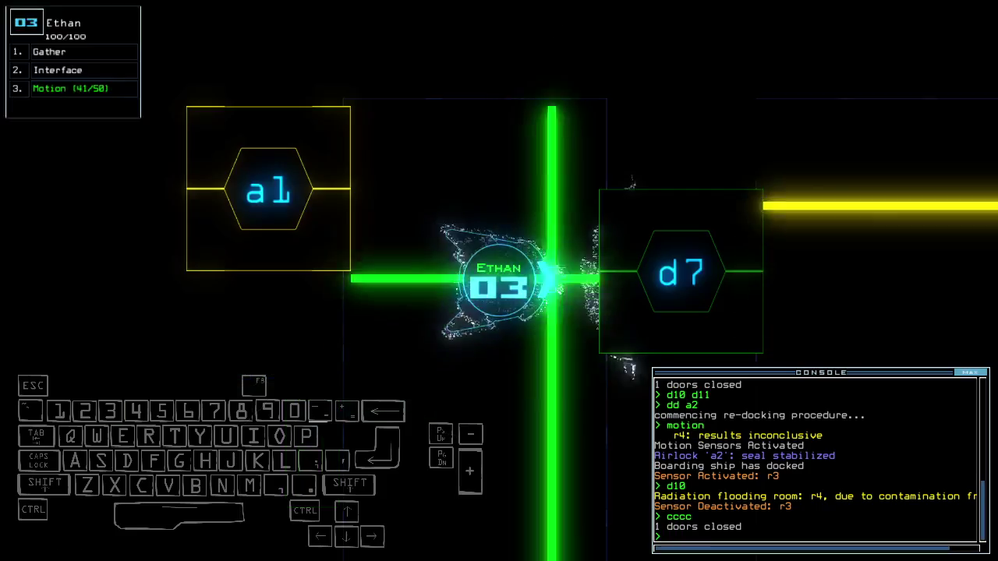
type("d7")
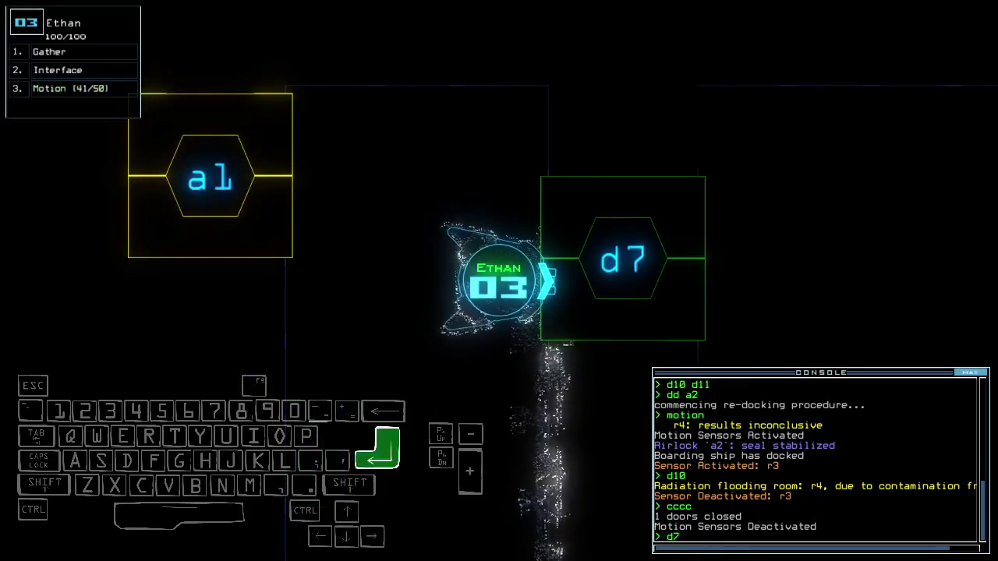
key("Return")
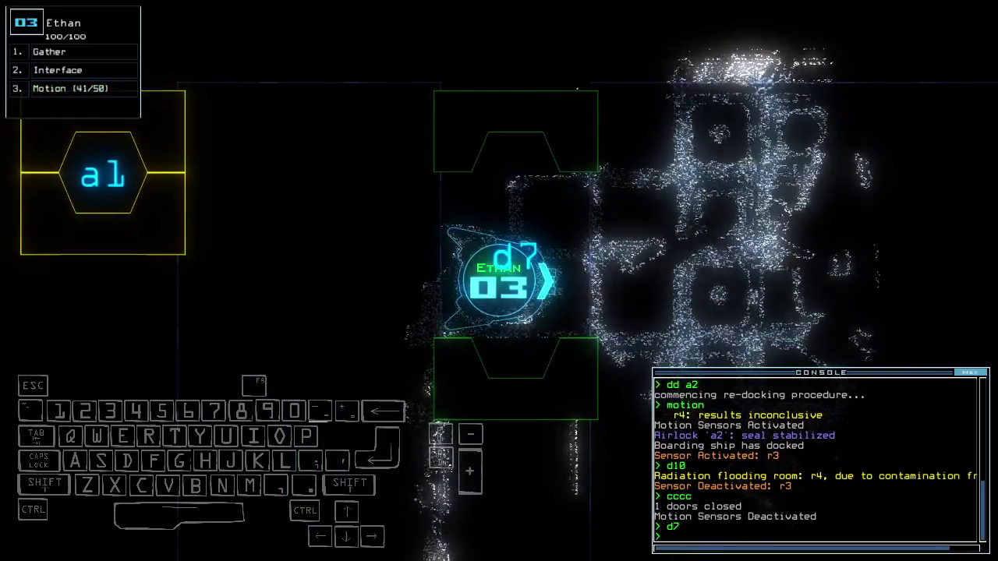
type("cccc")
key("Down")
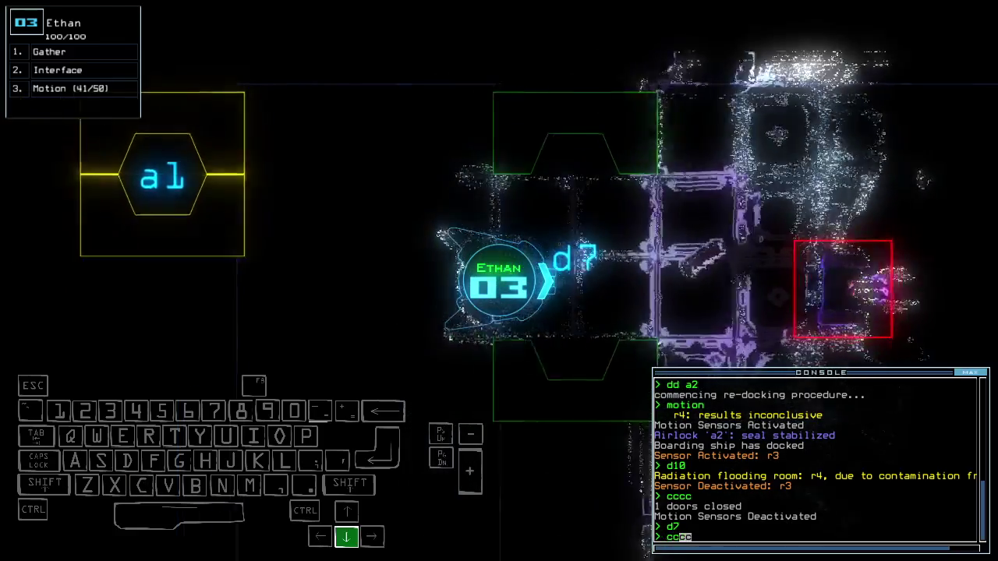
type("cc")
key("Return")
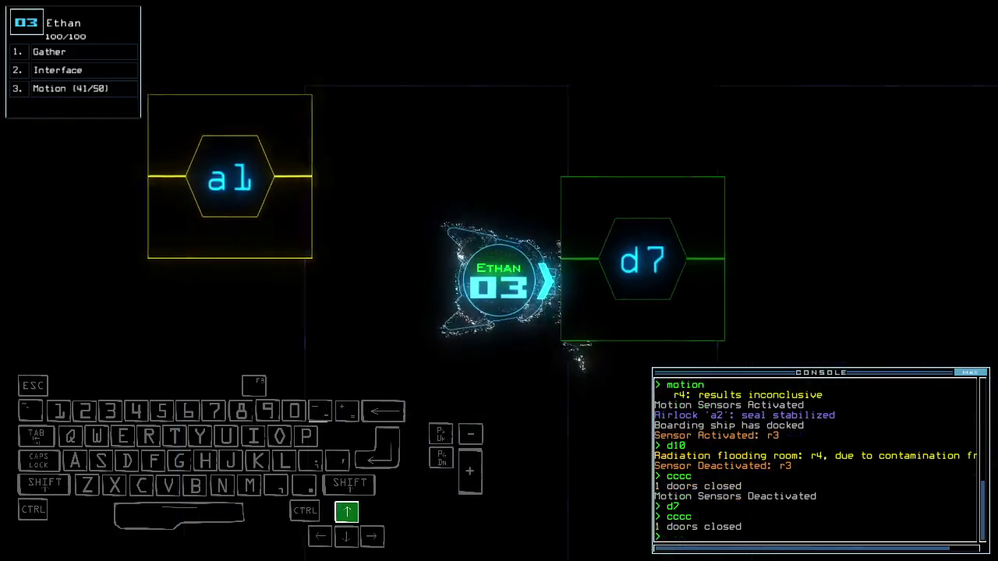
type("d")
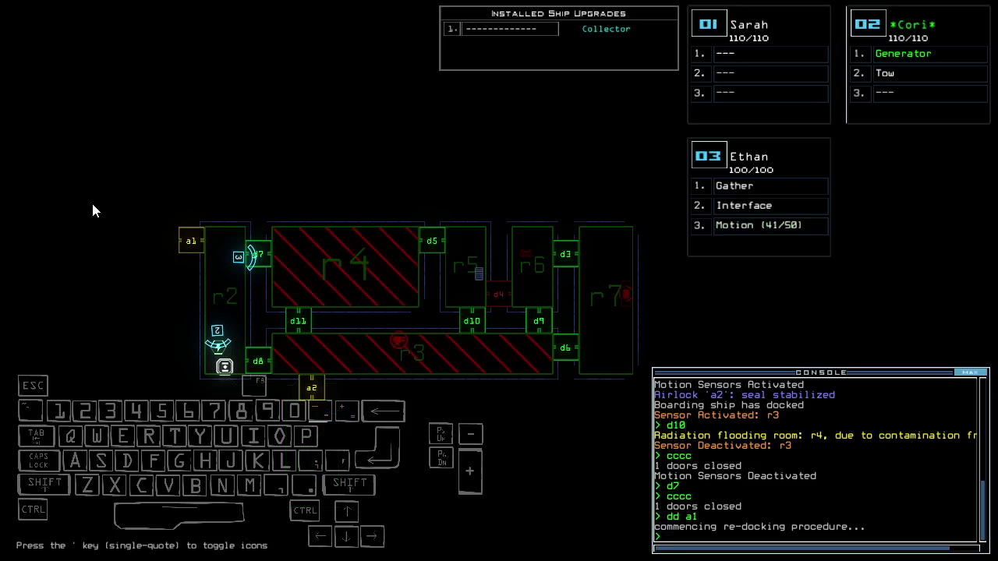
type("d6 d3")
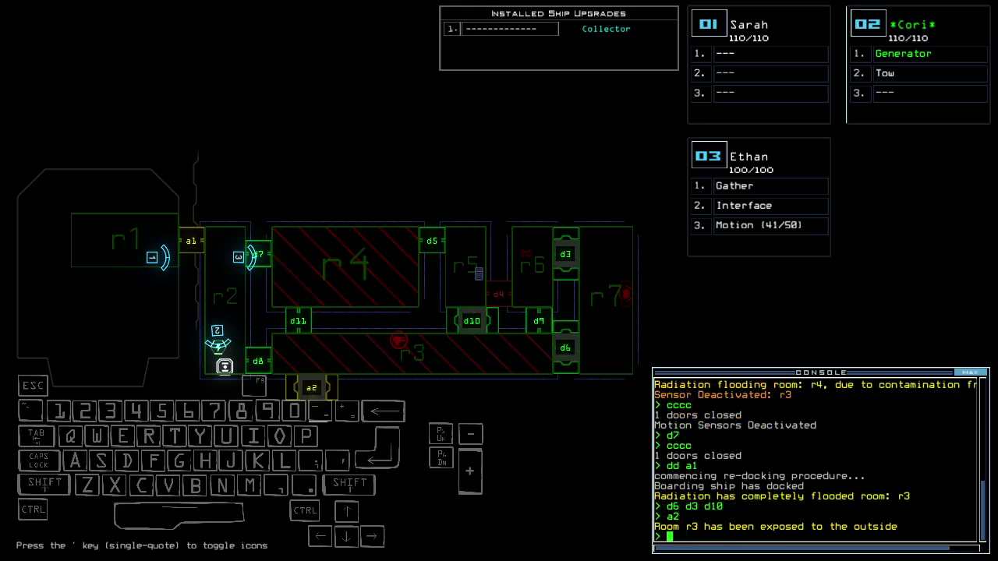
type("3motion")
Run a motion scan, check the ship map, and seal every door around room r1 with vv.
key("Return")
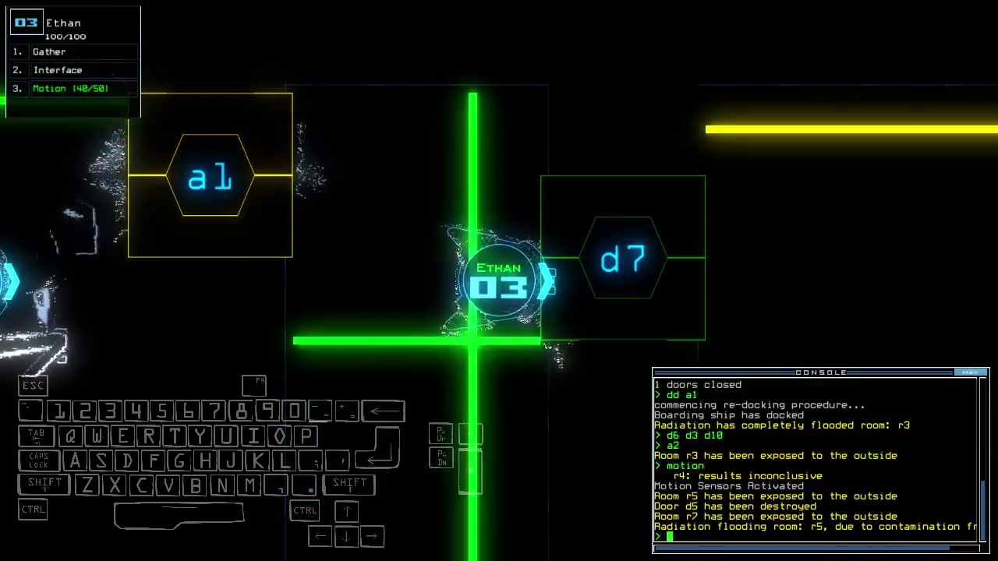
key("minus")
key("plus")
type("vv")
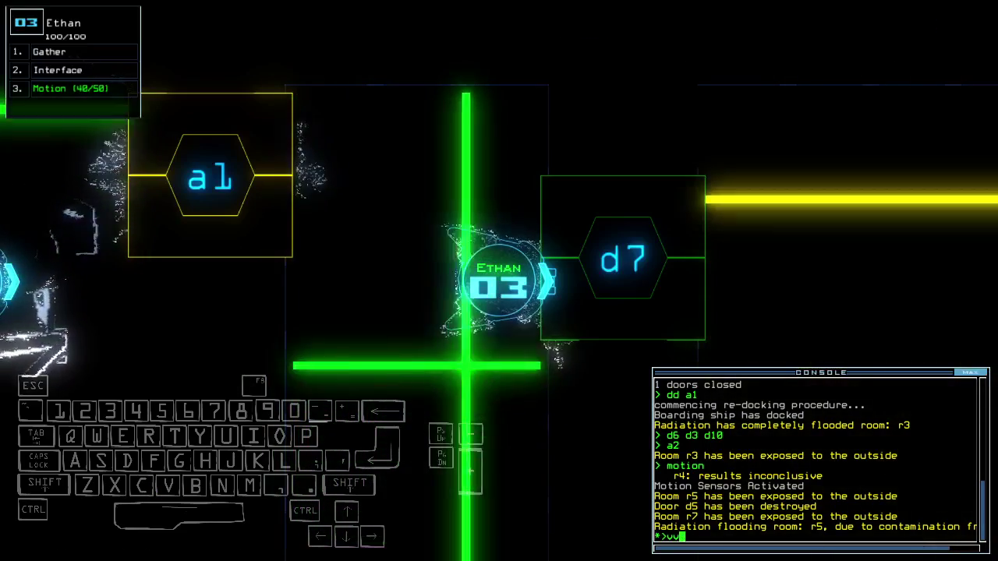
key("Return")
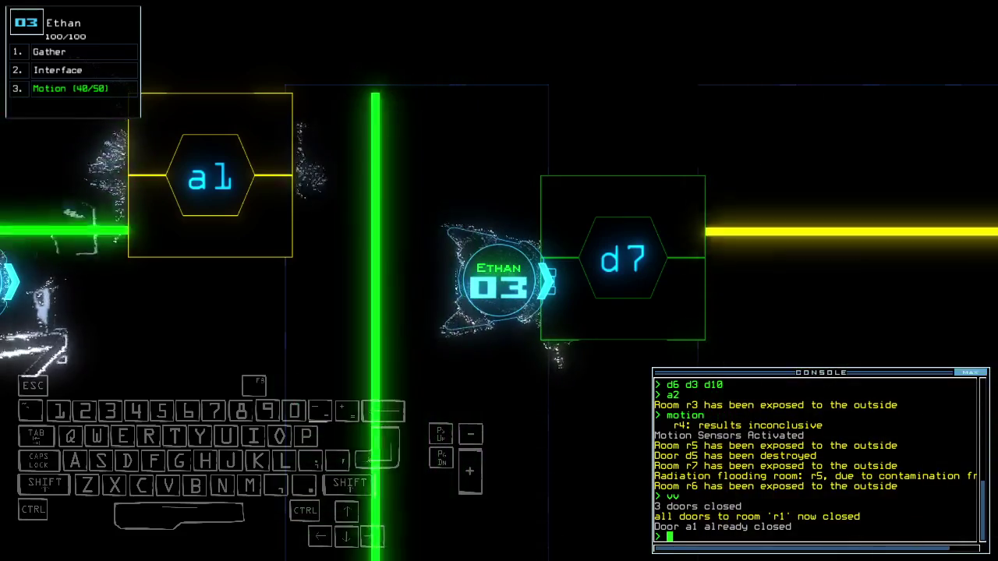
type("d7")
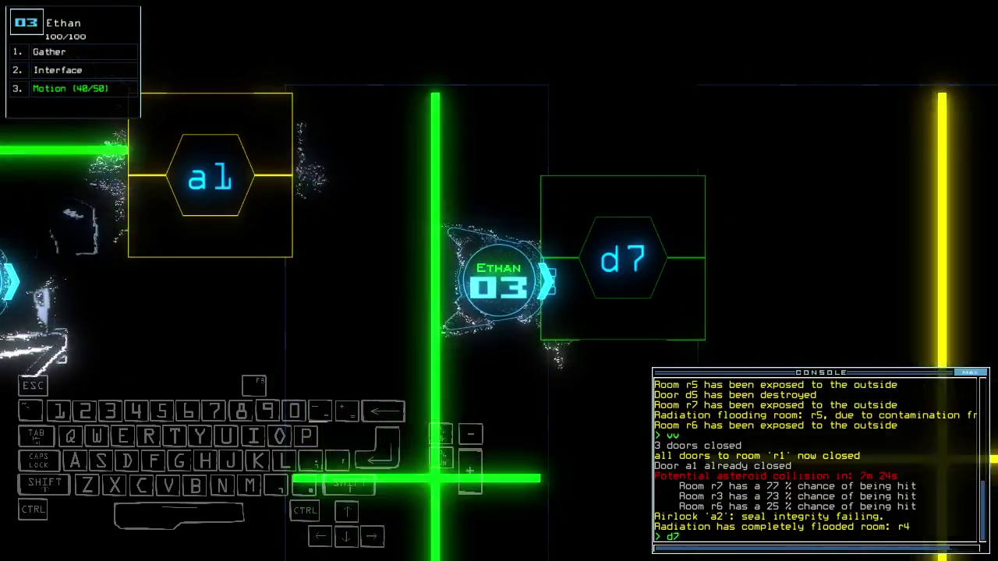
Send Ethan through door d7 and gather the last scrap in the room.
key("BackSpace")
key("BackSpace")
key("Tab")
key("Tab")
type("d7")
key("Return")
key("Up")
type("g")
key("Return")
type("arr")
Open the r1 doors, drive Ethan and Cori back to the airlock, and re-dock at a2.
key("Return")
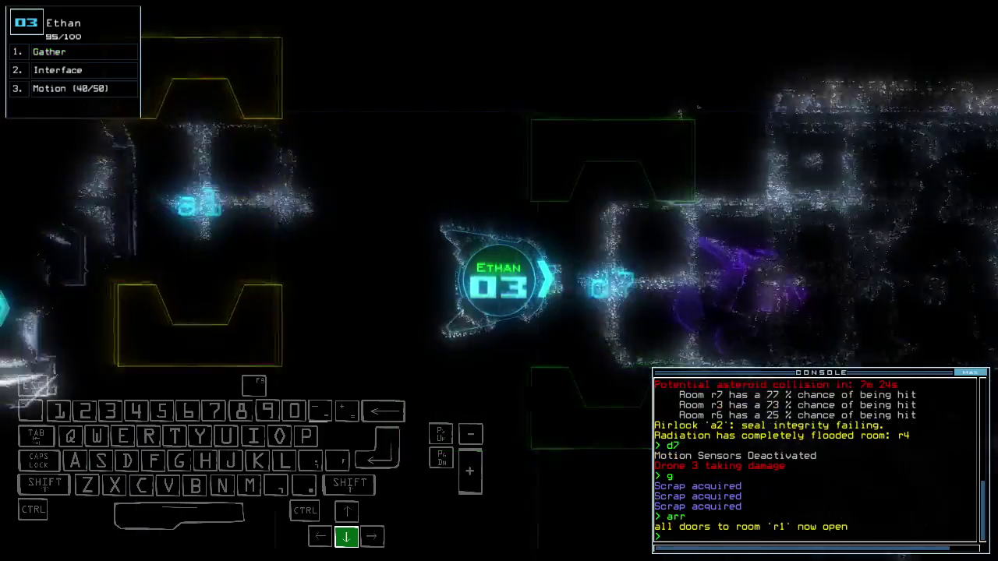
type("back 2")
key("Return")
type("te")
key("Return")
key("Down")
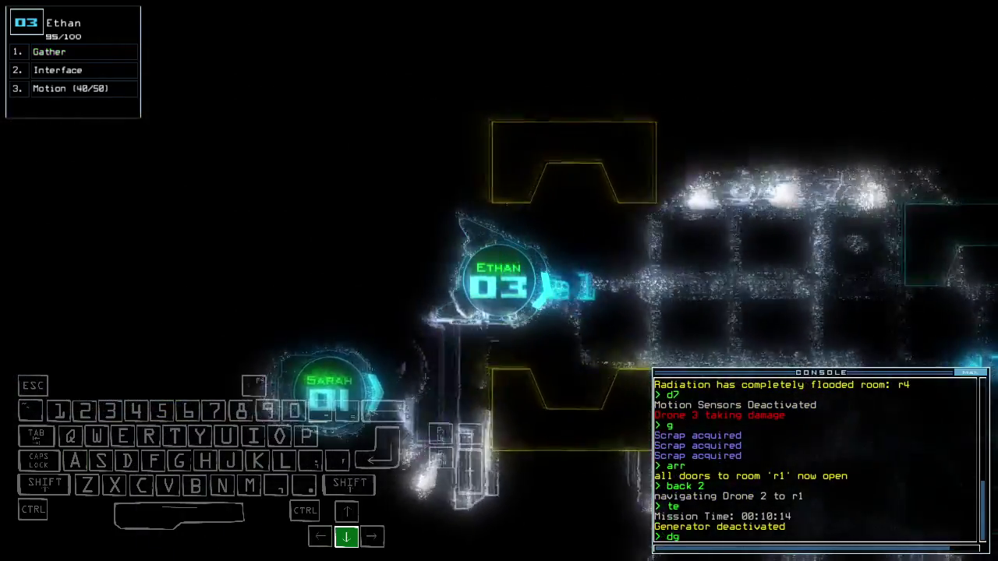
key("Right")
key("Tab")
key("2")
key("Up")
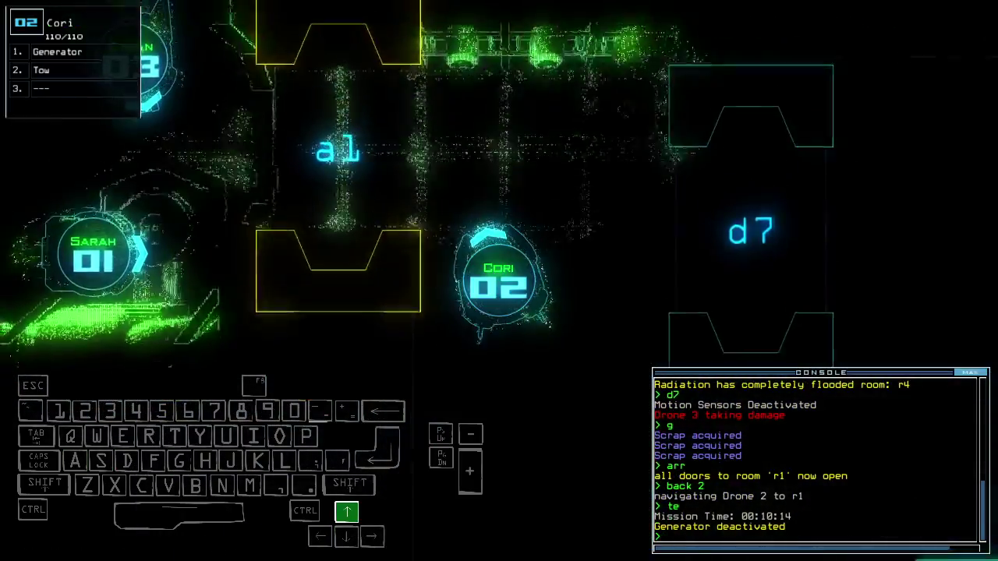
type("dd a2;dd a2")
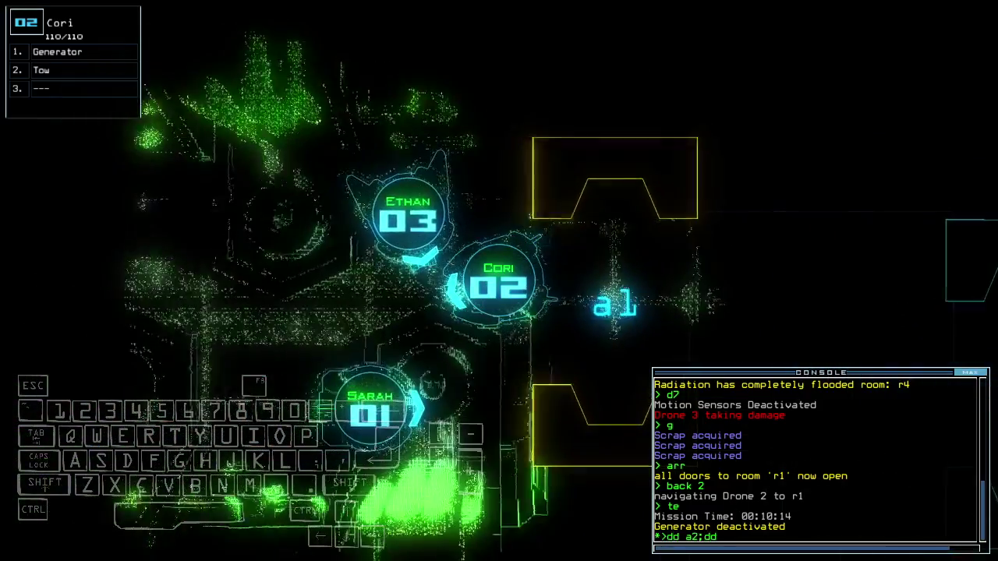
key("Return")
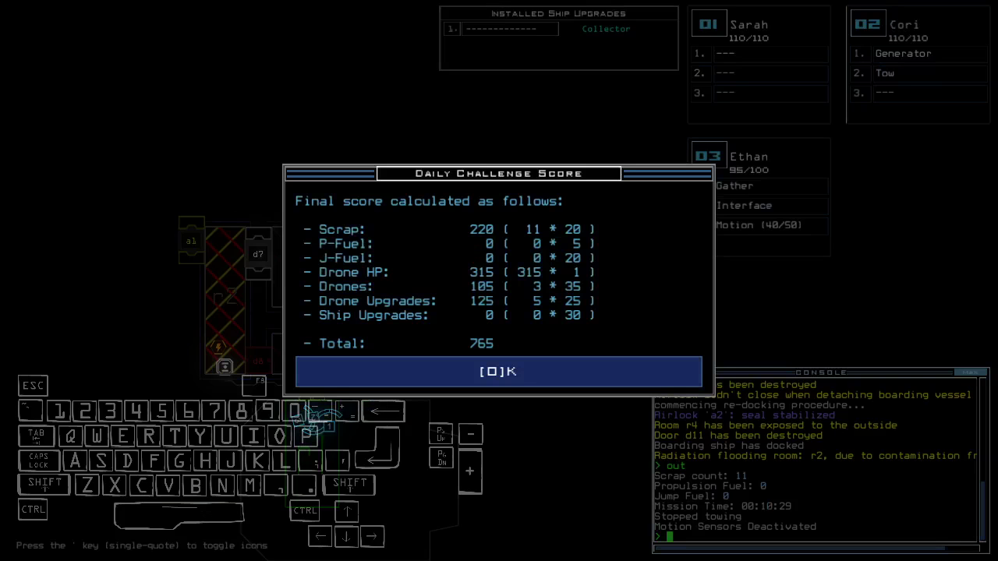
Accept the 765-point score to show the daily leaderboard at 4th place.
key("o")
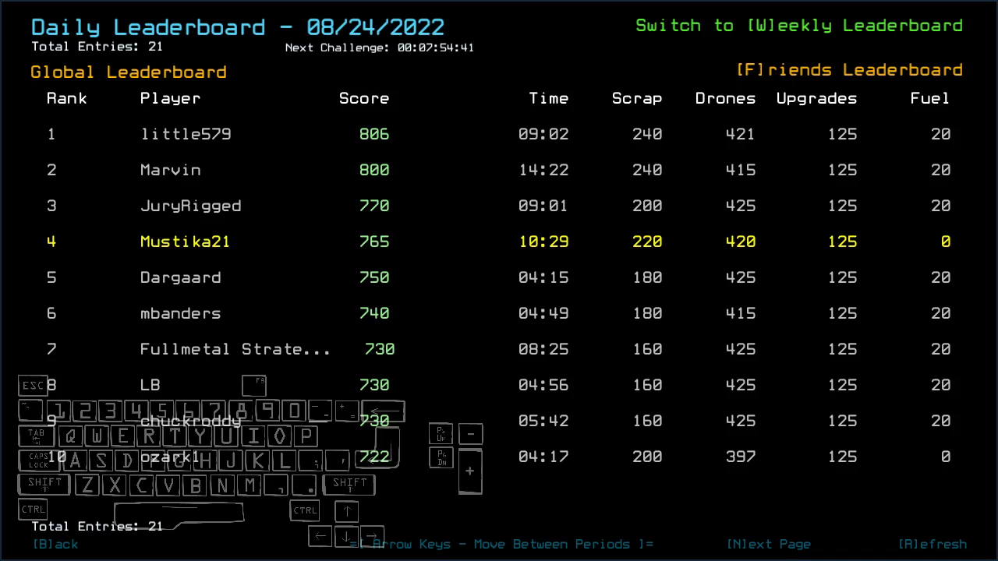